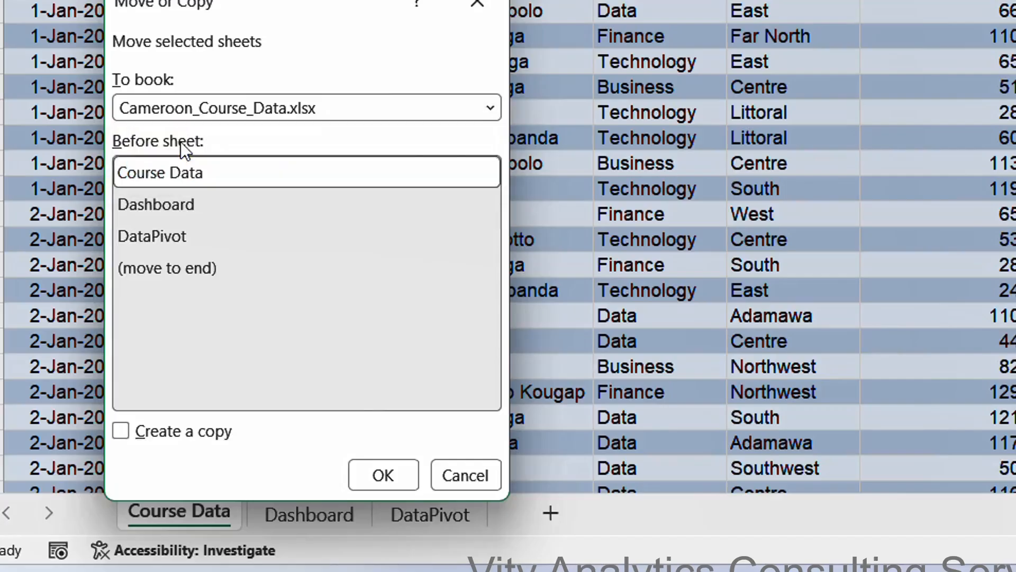
# Copy the Course Data sheet into a new workbook.
pyautogui.click(121, 347)
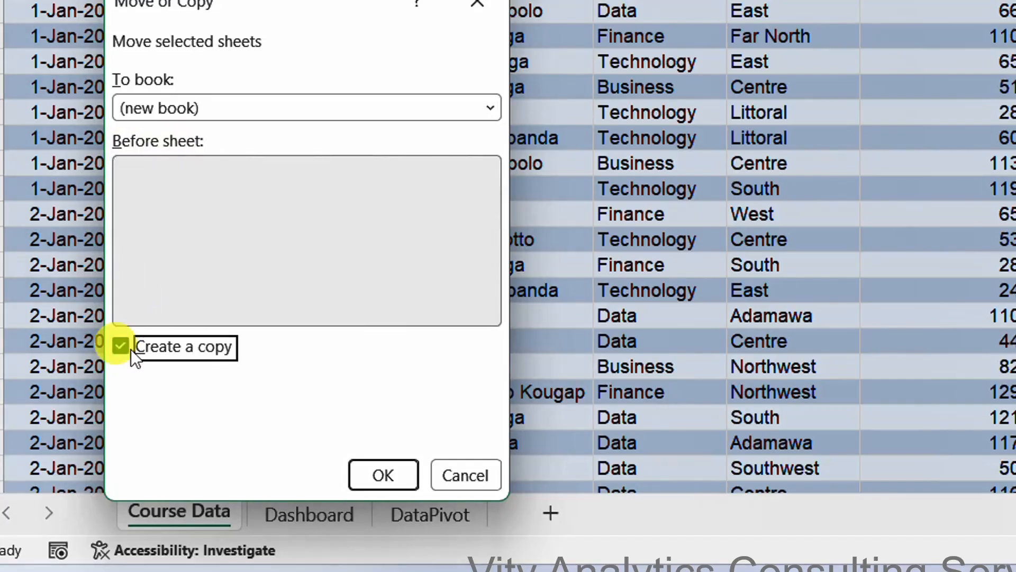
pyautogui.click(364, 475)
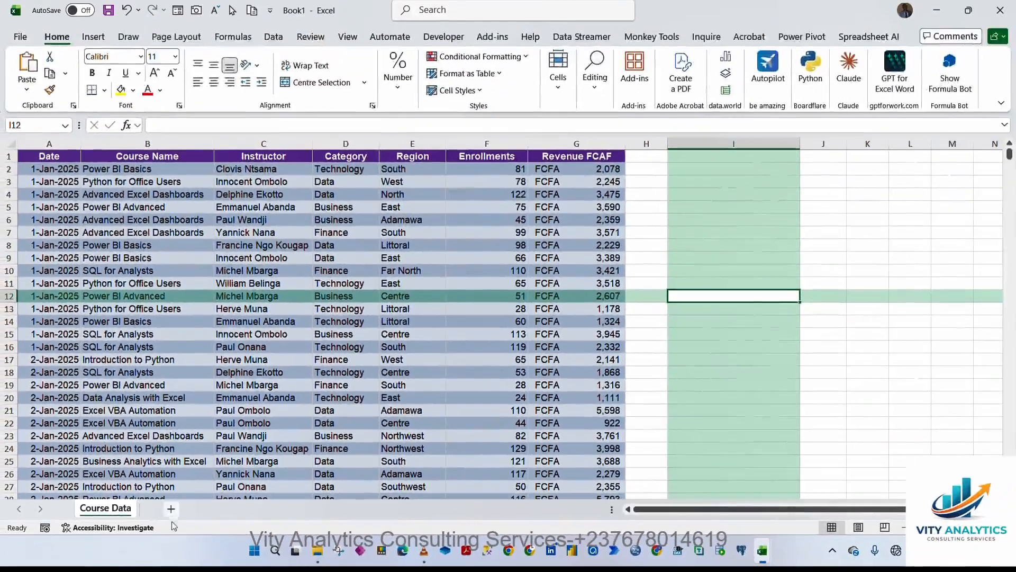
# Add a new worksheet and rename it Dashboard.
pyautogui.click(171, 509)
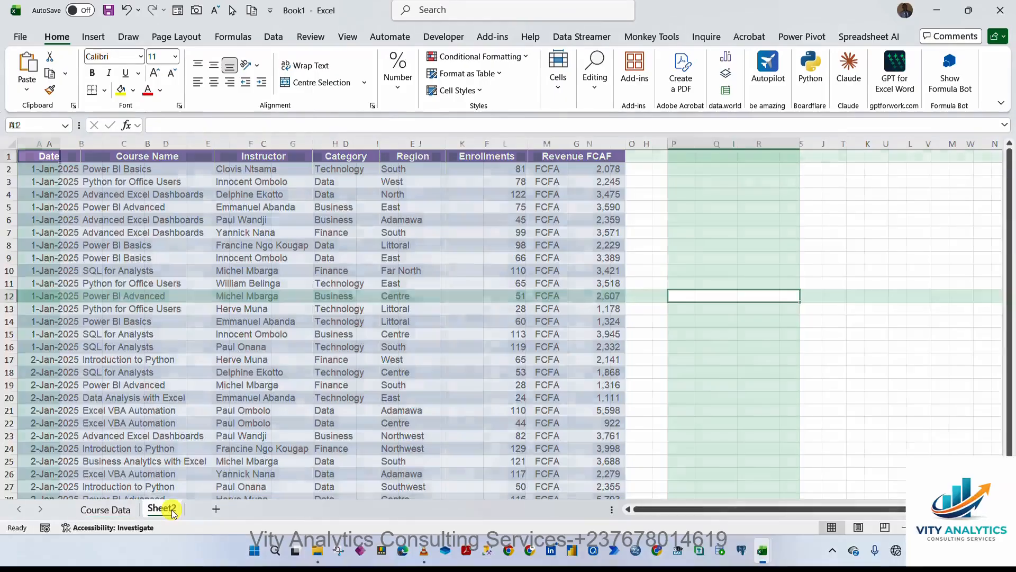
pyautogui.doubleClick(171, 509)
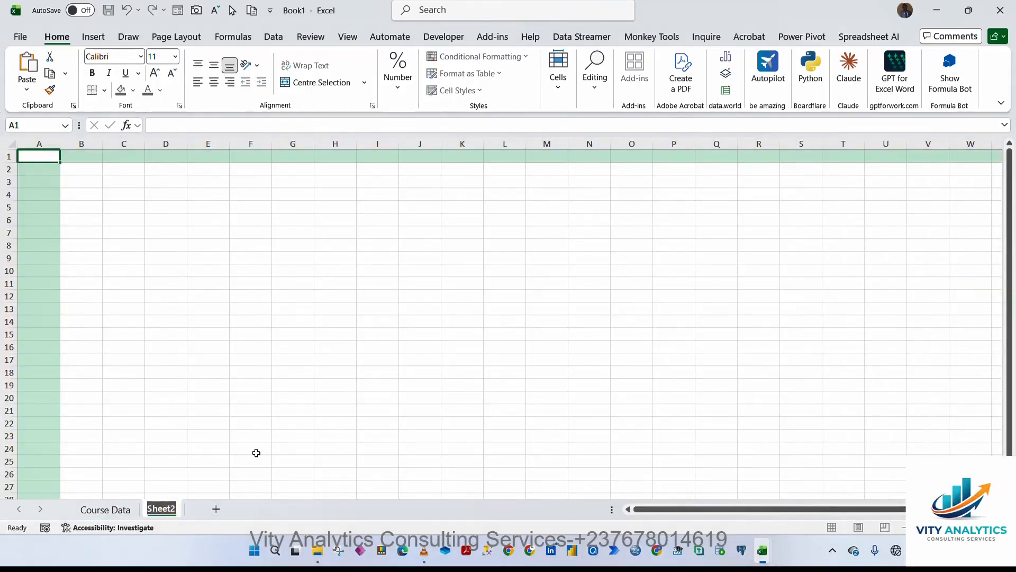
pyautogui.write('D')
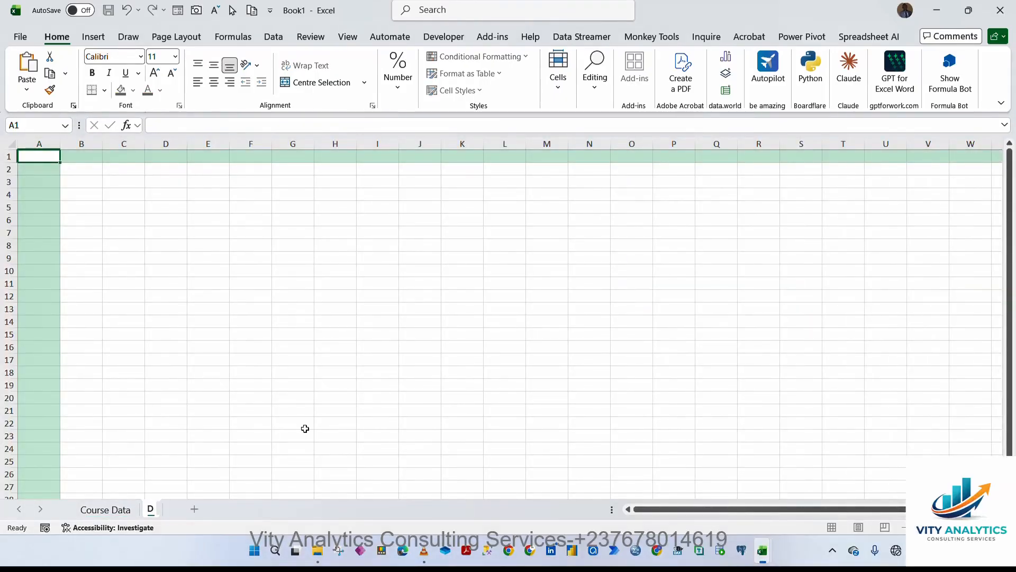
pyautogui.write('ashboard')
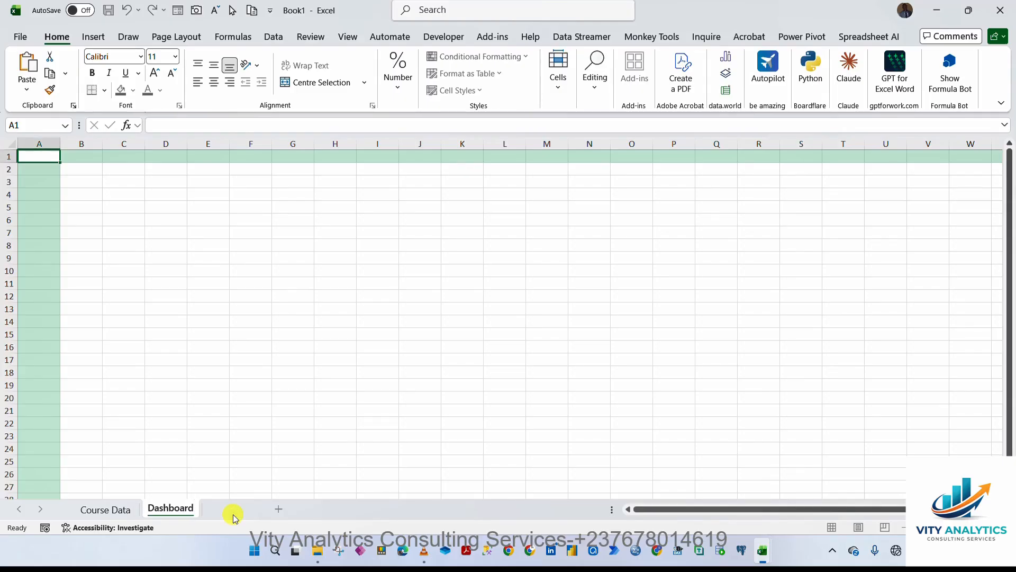
# Add another worksheet and rename it PivotData.
pyautogui.click(233, 509)
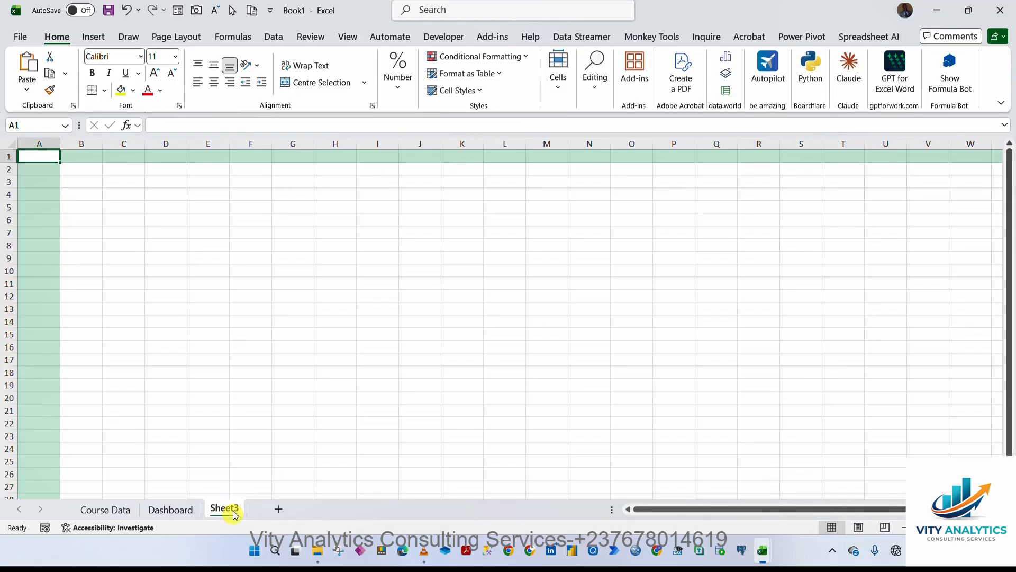
pyautogui.doubleClick(224, 509)
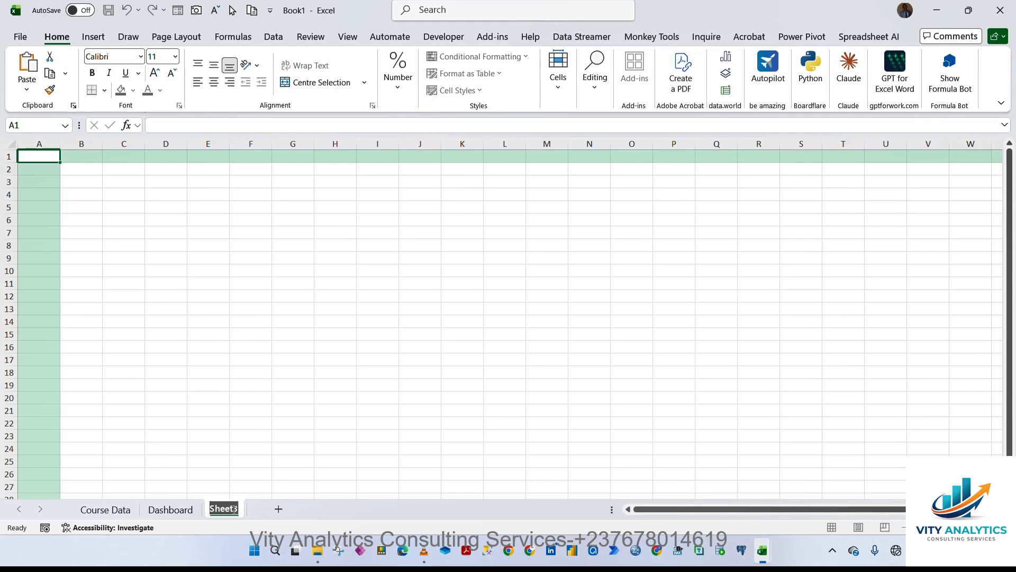
pyautogui.write('Pivot')
pyautogui.press('Return')
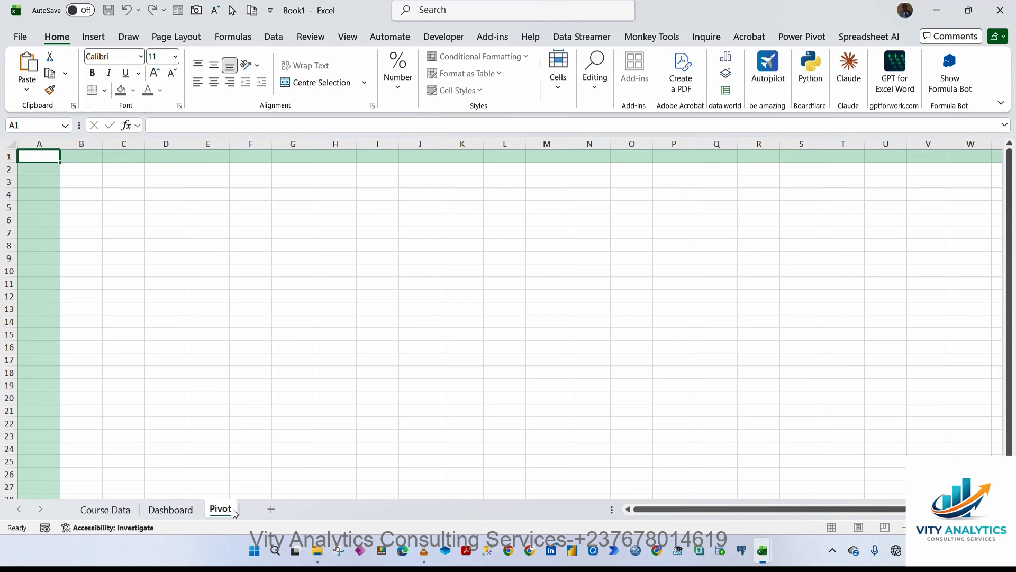
pyautogui.write('Data')
pyautogui.click(105, 509)
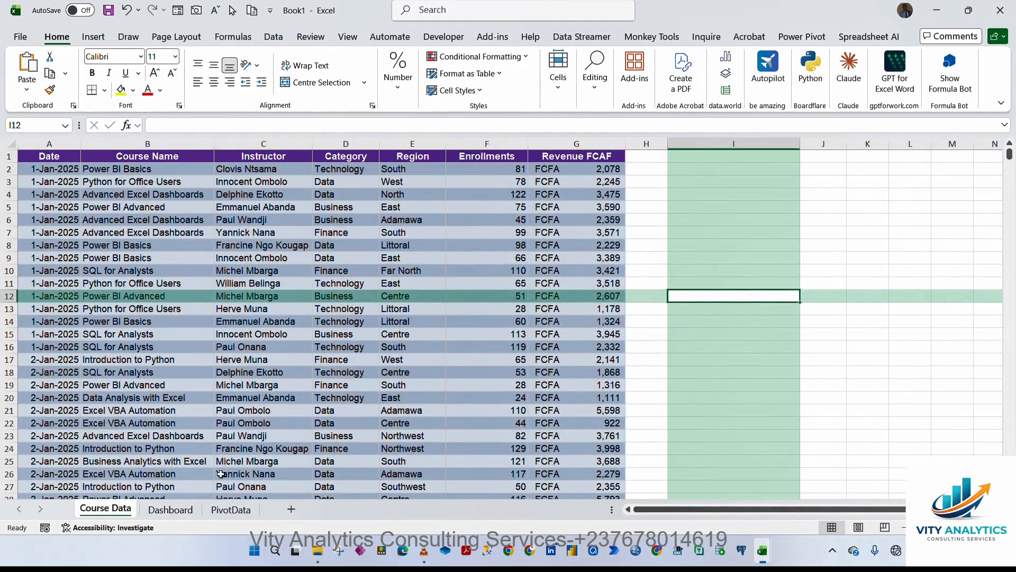
pyautogui.click(683, 271)
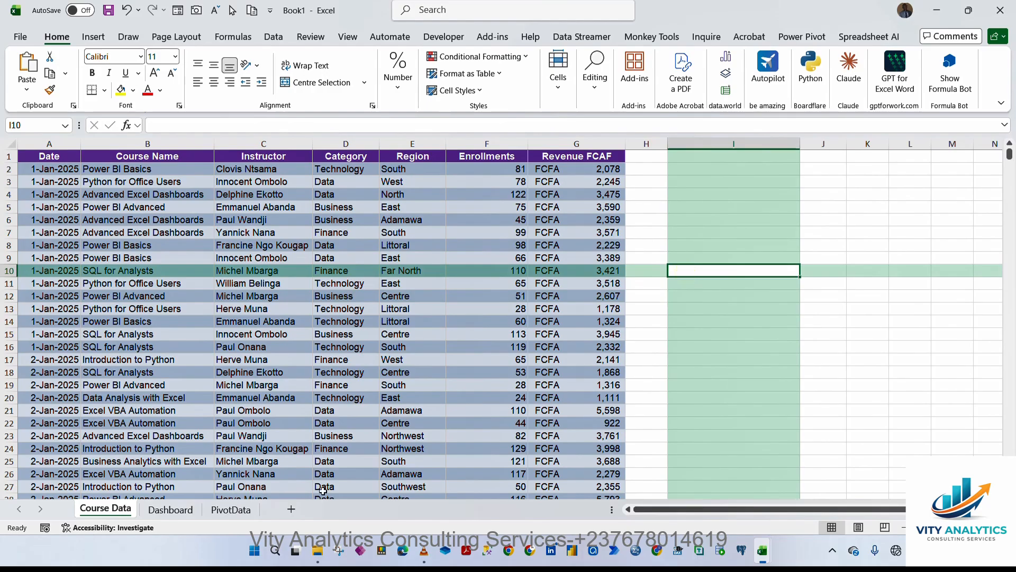
pyautogui.click(183, 509)
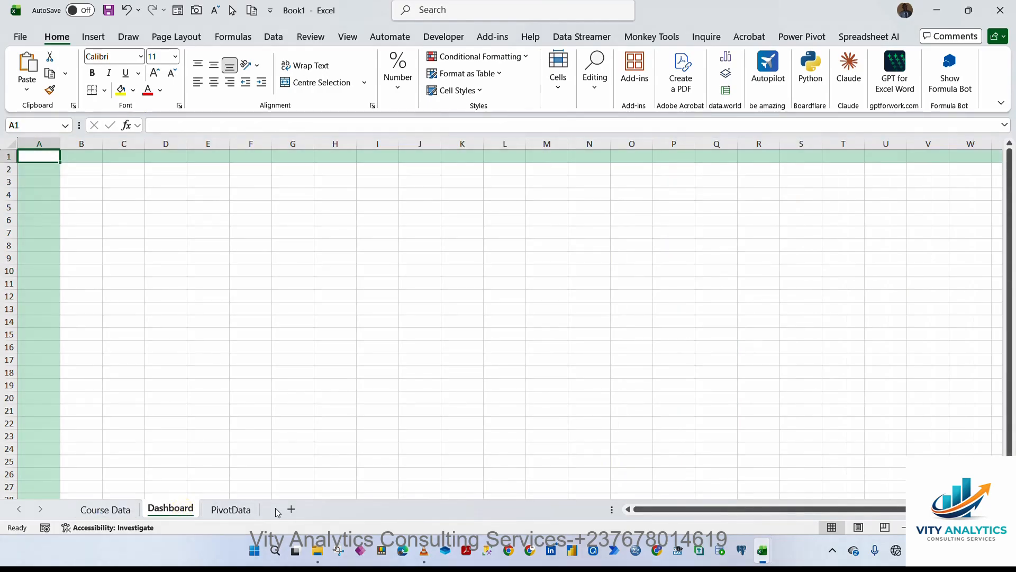
pyautogui.click(230, 509)
# Hide the gridlines on the PivotData sheet.
pyautogui.click(275, 335)
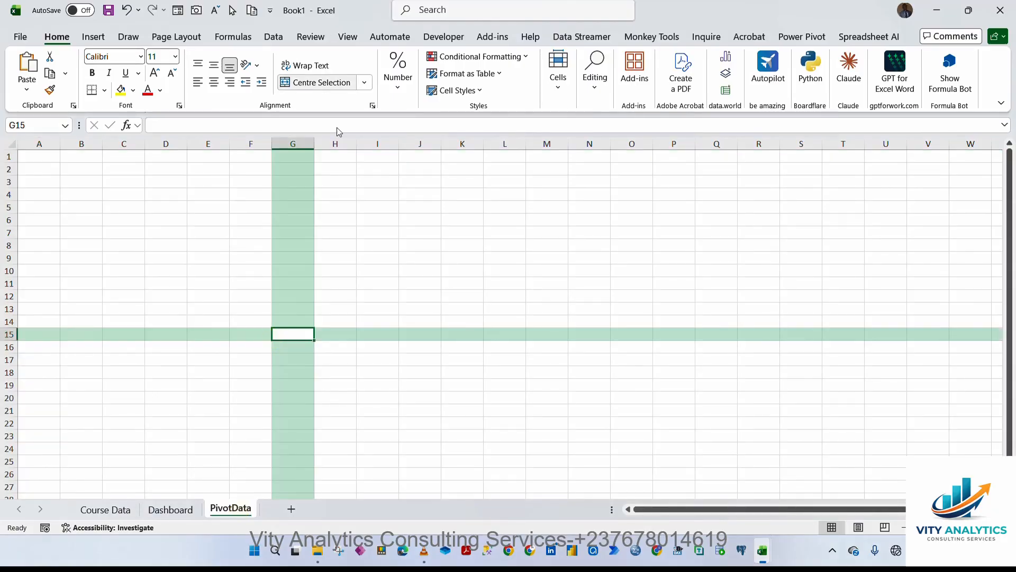
pyautogui.click(344, 168)
pyautogui.click(349, 39)
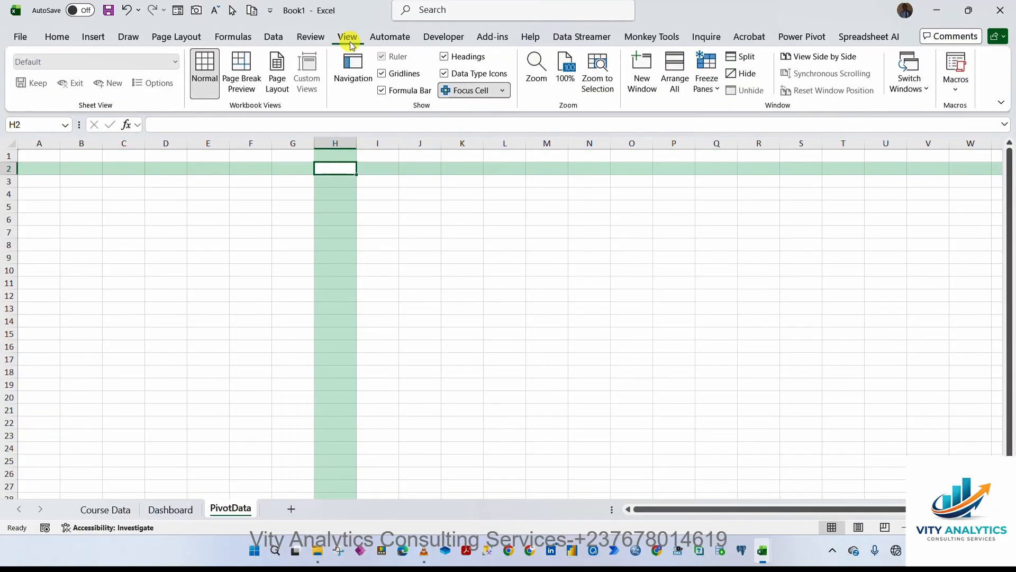
pyautogui.click(382, 73)
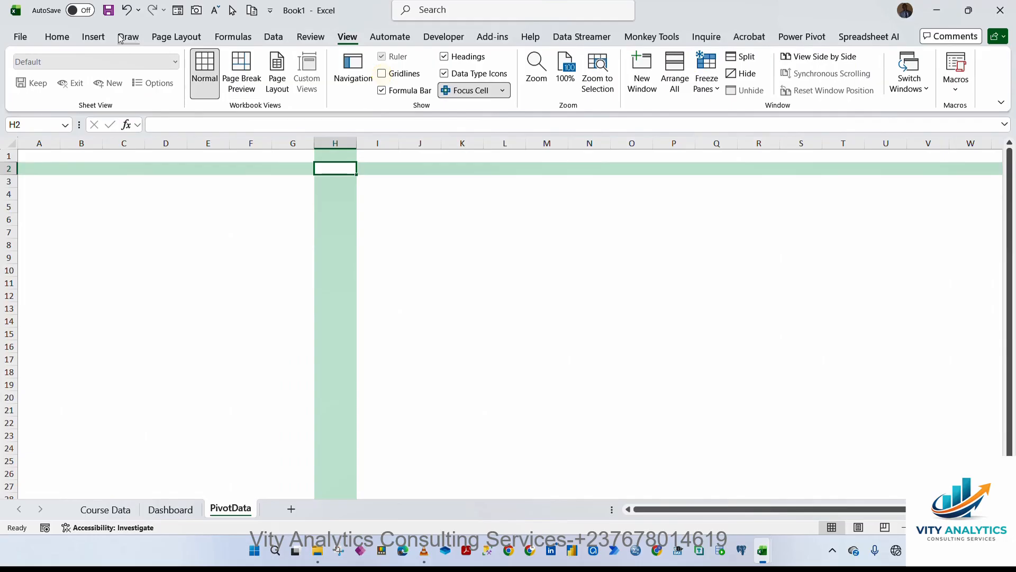
# Draw a rectangle shape covering the visible sheet area, about 14.4 cm tall and 42.2 cm wide.
pyautogui.click(101, 40)
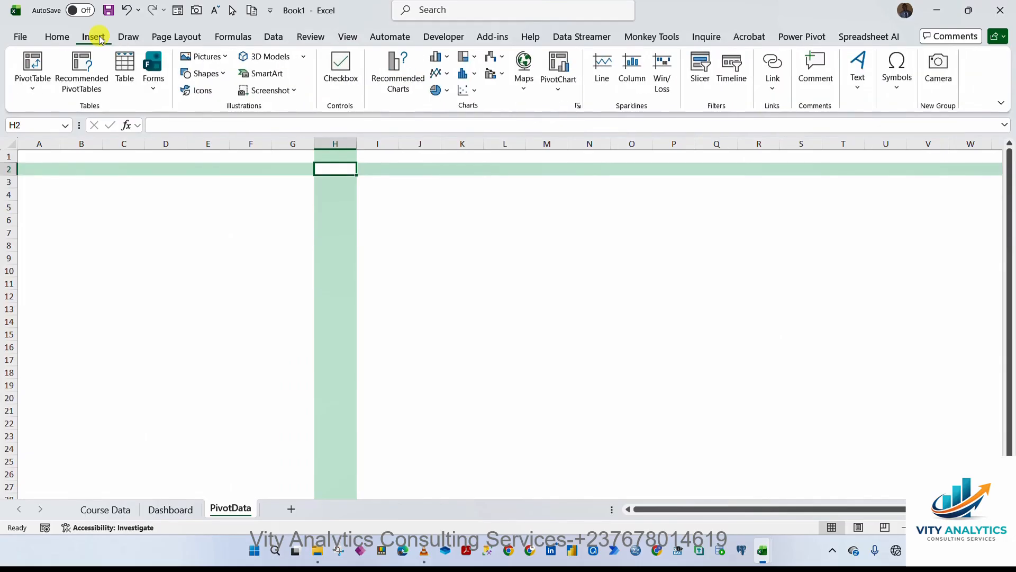
pyautogui.click(225, 78)
pyautogui.click(234, 110)
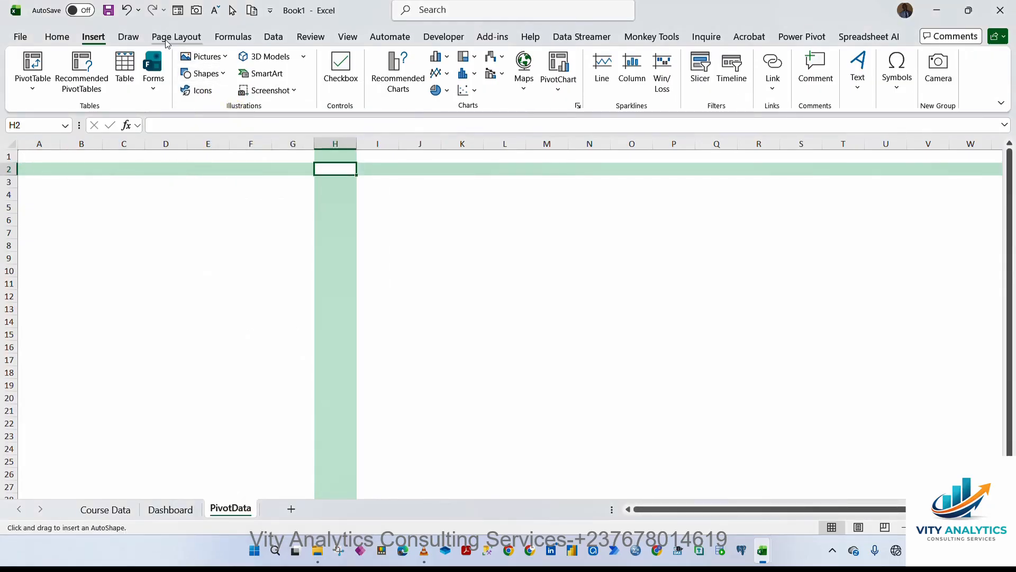
pyautogui.click(225, 77)
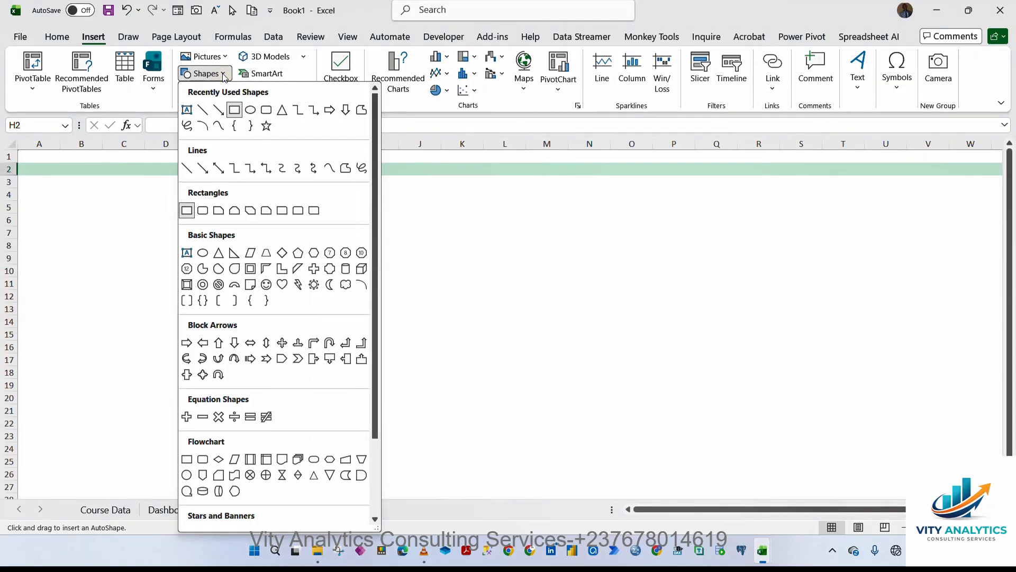
pyautogui.click(236, 112)
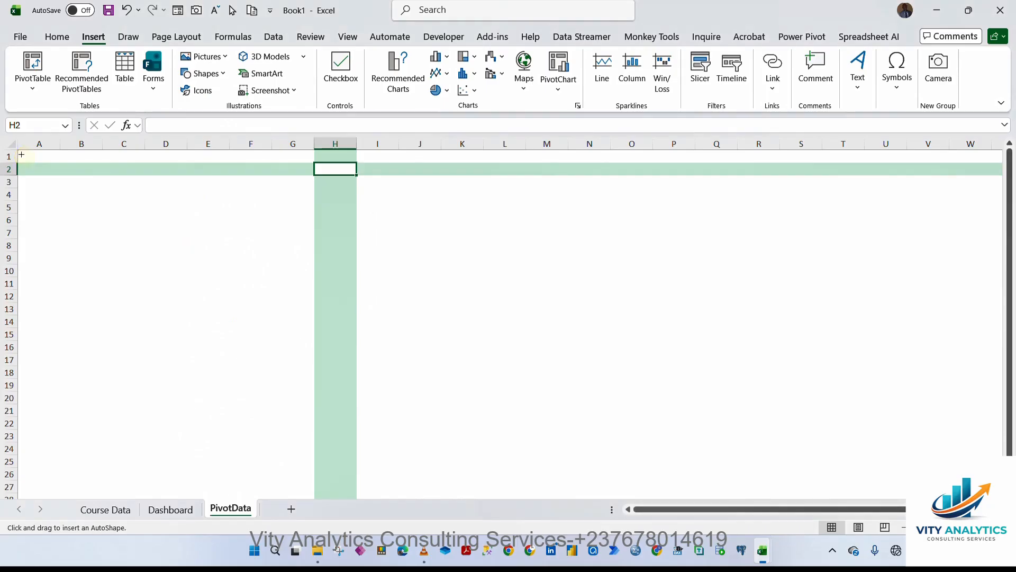
pyautogui.moveTo(19, 152); pyautogui.dragTo(1011, 498)
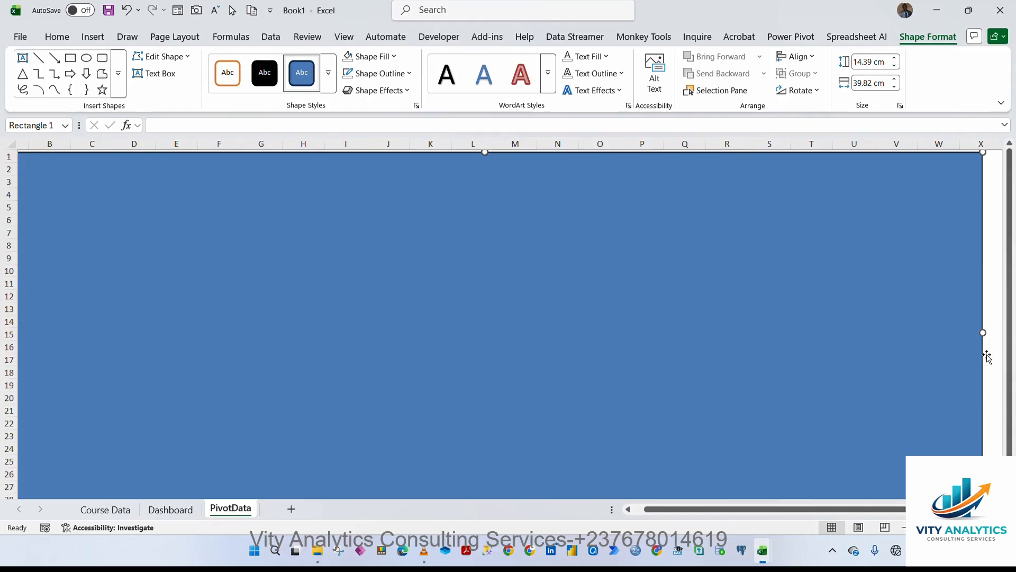
pyautogui.moveTo(983, 331)
pyautogui.mouseDown()
pyautogui.moveTo(1007, 331)
pyautogui.moveTo(990, 334)
pyautogui.mouseUp()
pyautogui.moveTo(850, 507); pyautogui.dragTo(704, 497)
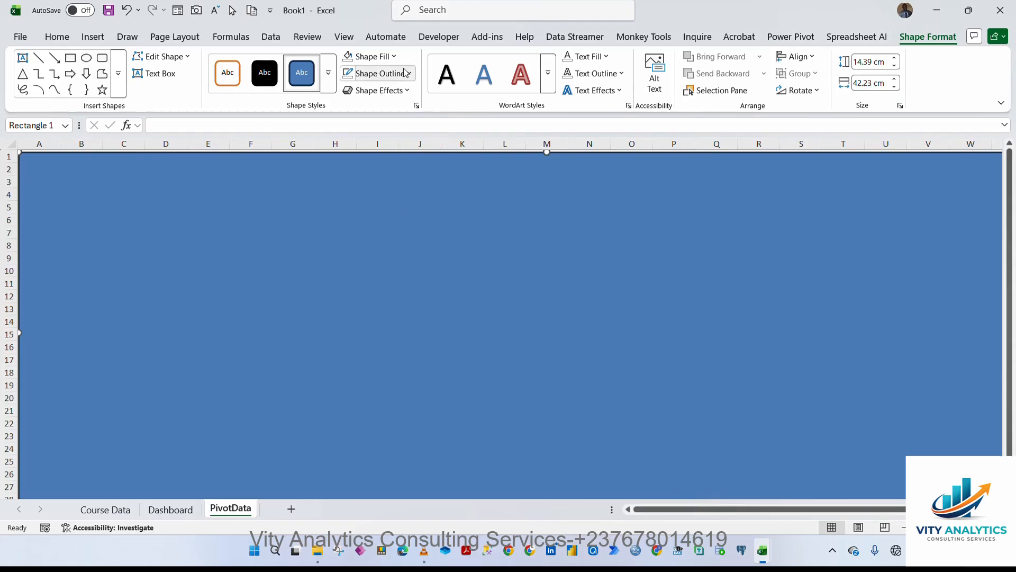
# Fill the rectangle with the dark blue standard colour.
pyautogui.click(393, 56)
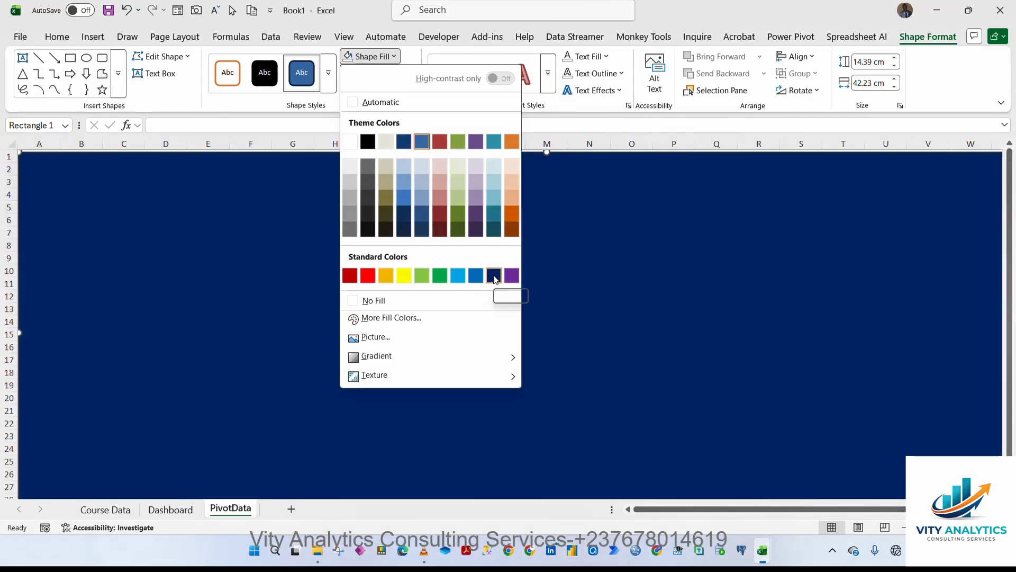
pyautogui.click(494, 276)
pyautogui.click(621, 210)
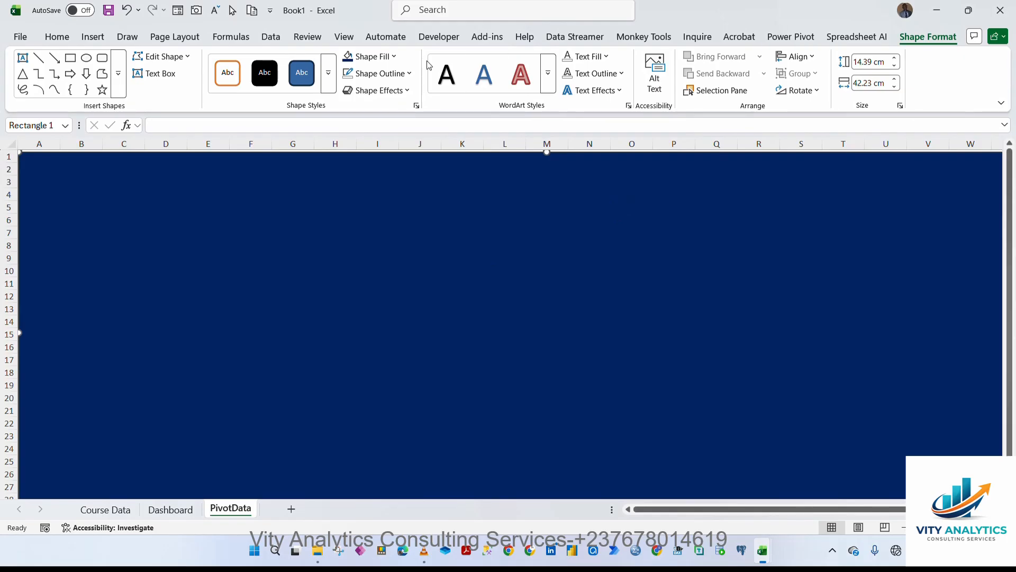
# Draw a text box near the top of the rectangle and enter the title 'Vity Analytics Online Course Enrollment Report'.
pyautogui.click(100, 37)
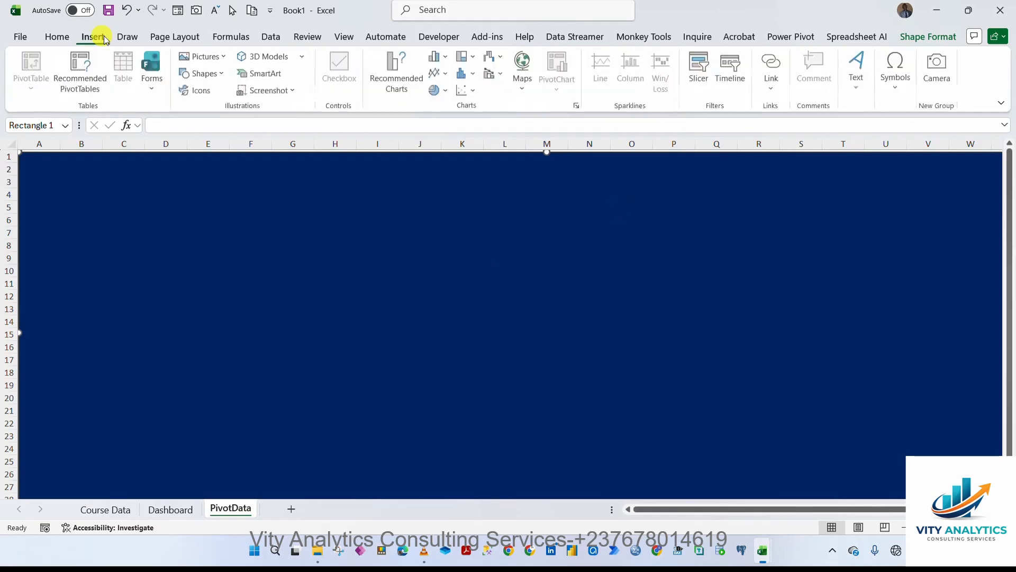
pyautogui.click(860, 72)
pyautogui.click(860, 138)
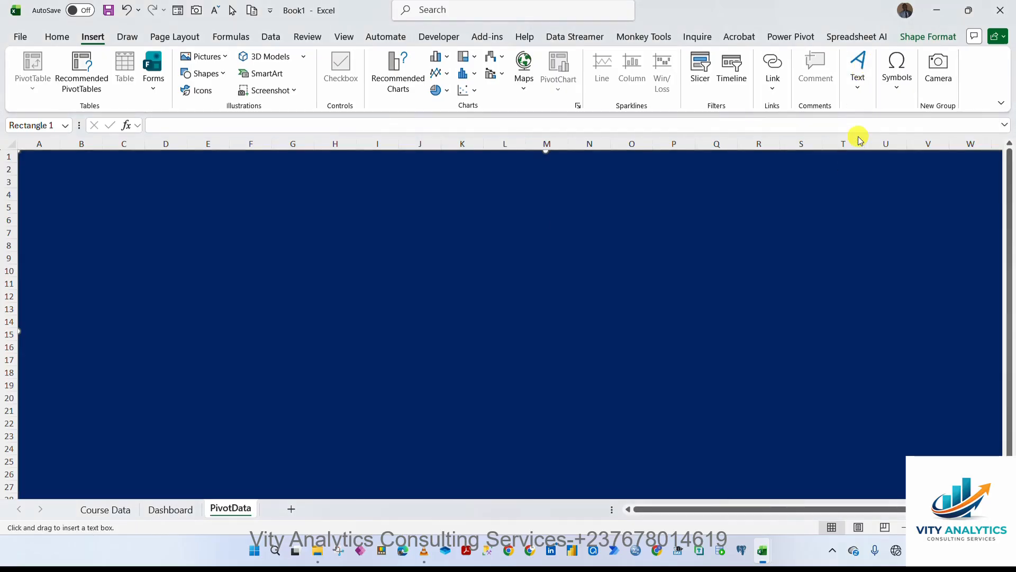
pyautogui.moveTo(382, 186); pyautogui.dragTo(708, 232)
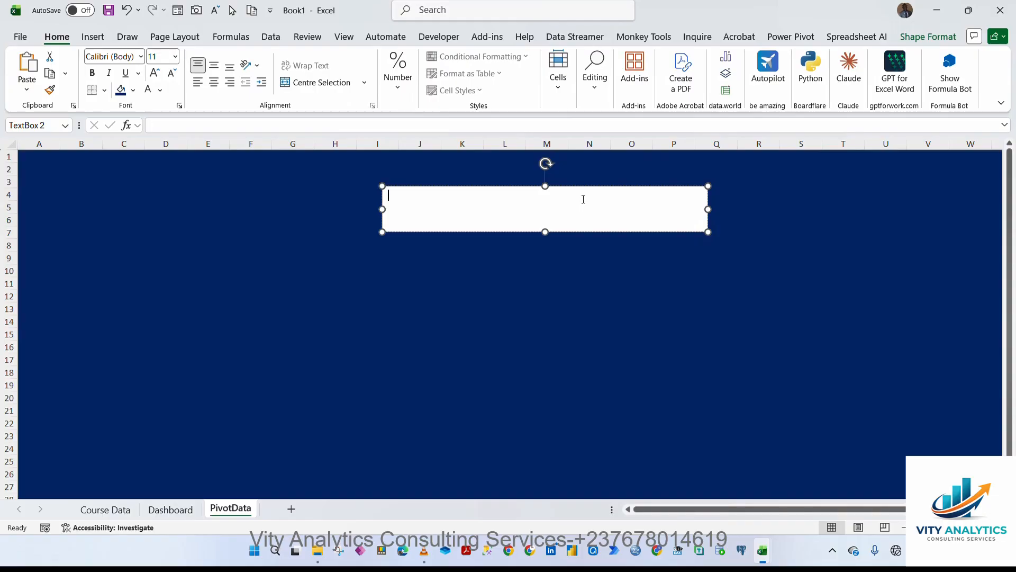
pyautogui.write('Vity Analytics Online Course Enroll')
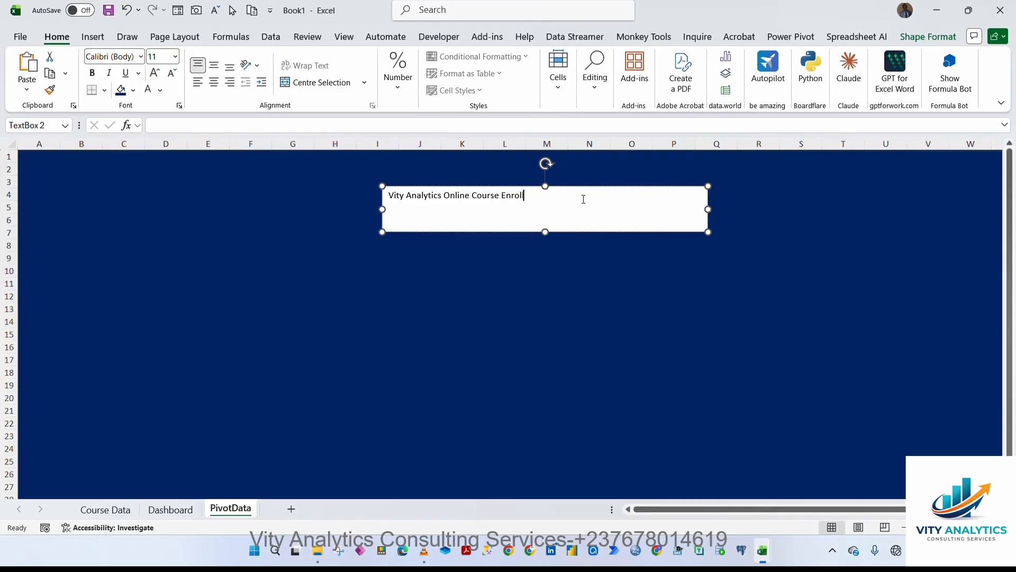
pyautogui.write('ment')
pyautogui.write('Report')
# Format the whole title text as 28 pt, centred, bold, and apply the font colour.
pyautogui.hotkey('ctrl', 'a')
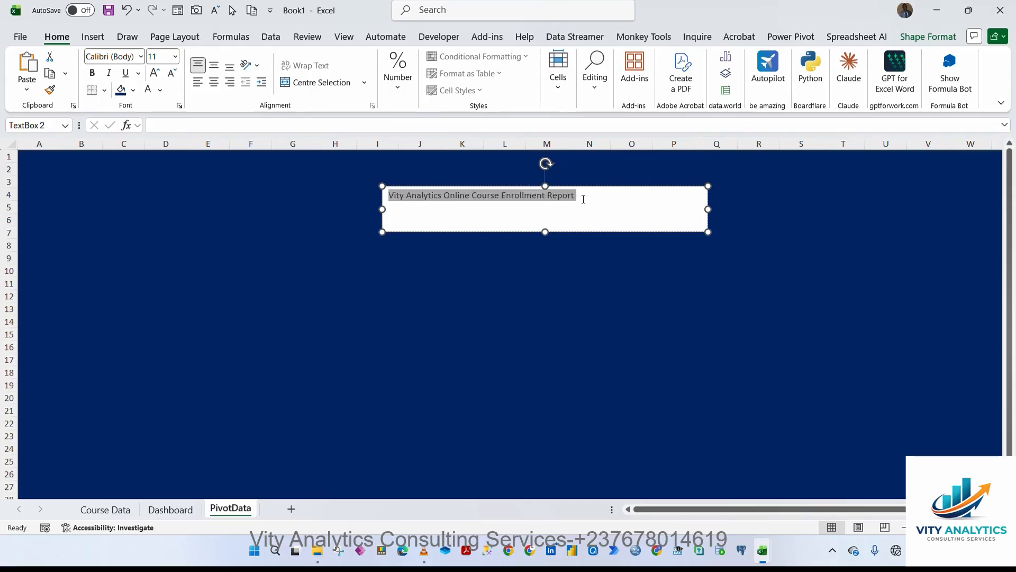
pyautogui.click(175, 57)
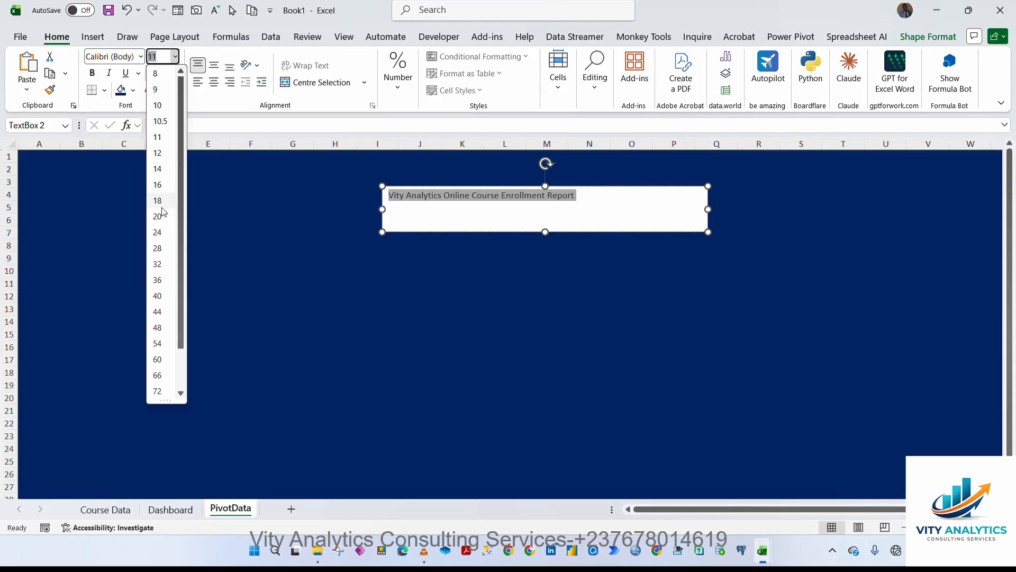
pyautogui.click(157, 248)
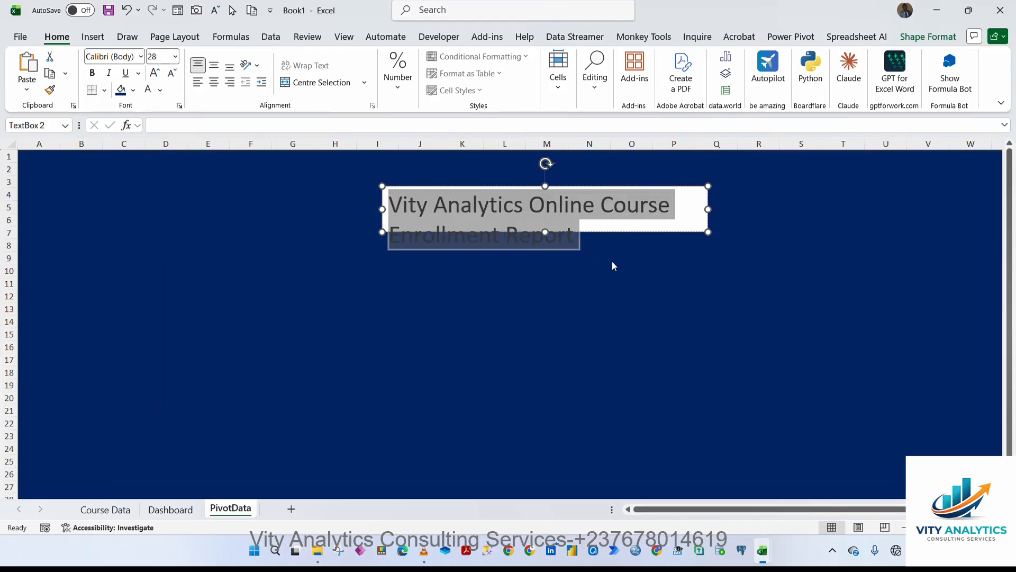
pyautogui.click(214, 82)
pyautogui.click(149, 92)
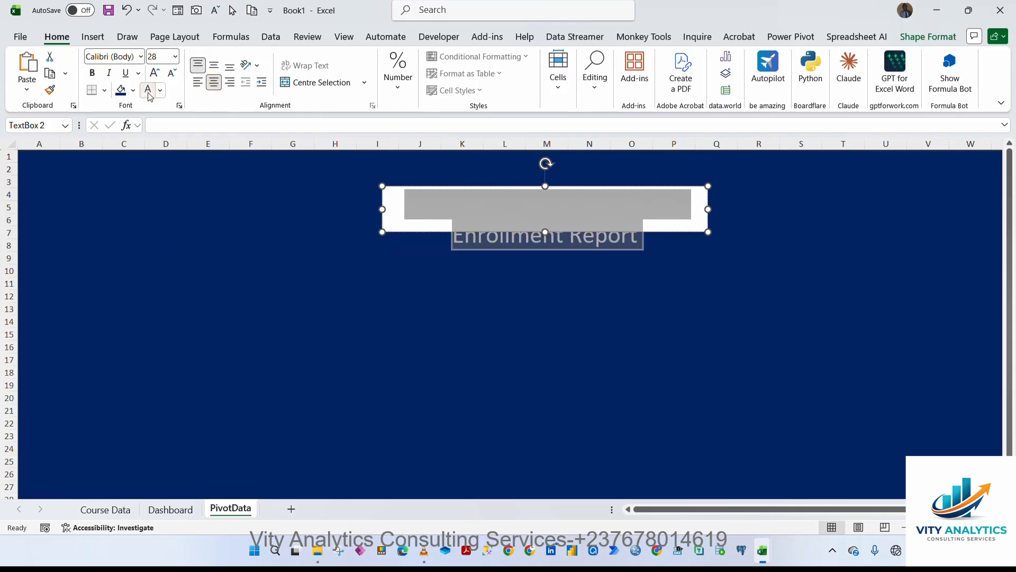
pyautogui.click(91, 73)
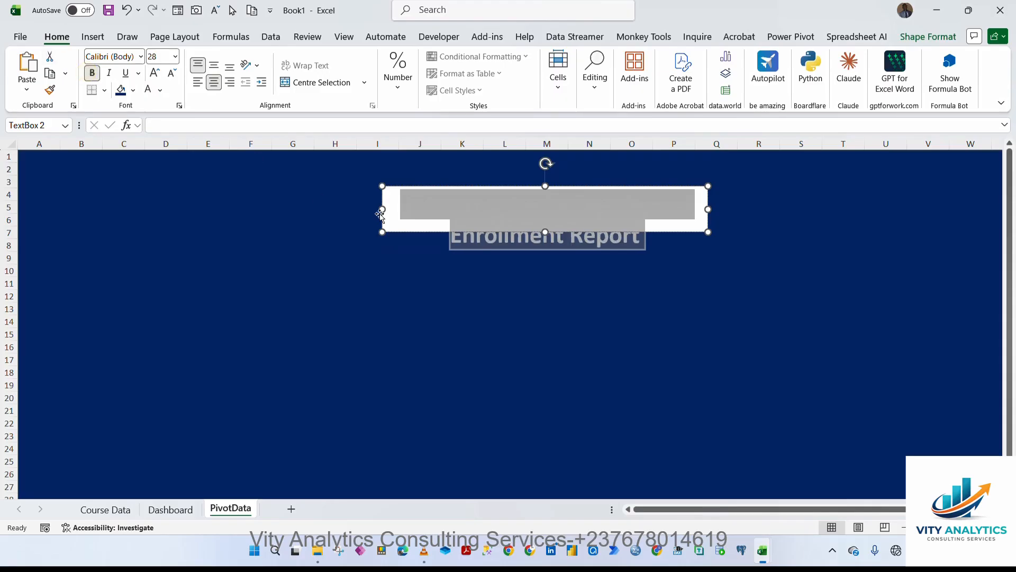
# Widen the title text box on both sides to about 22.5 cm.
pyautogui.moveTo(383, 209); pyautogui.dragTo(272, 207)
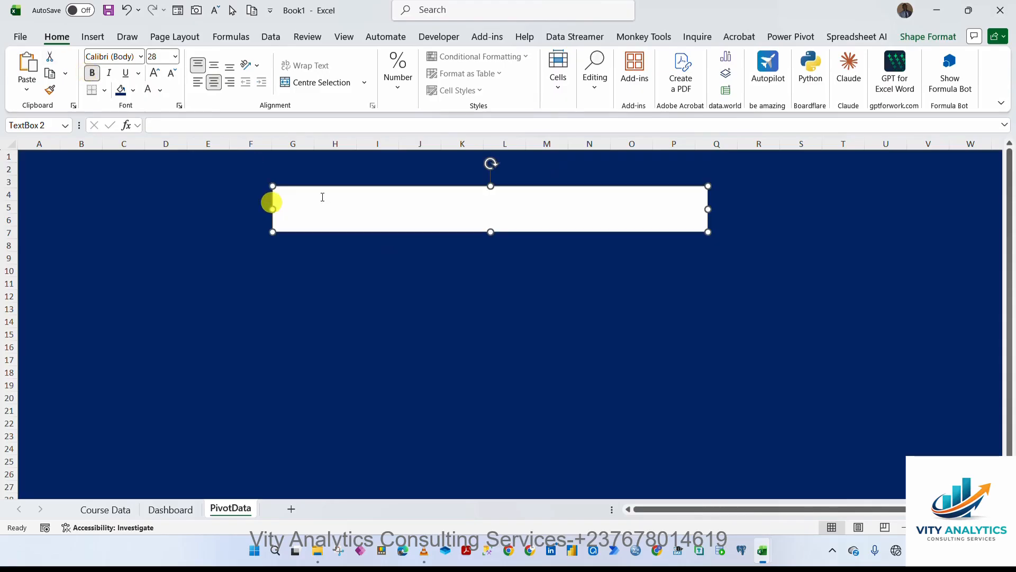
pyautogui.moveTo(708, 209); pyautogui.dragTo(835, 207)
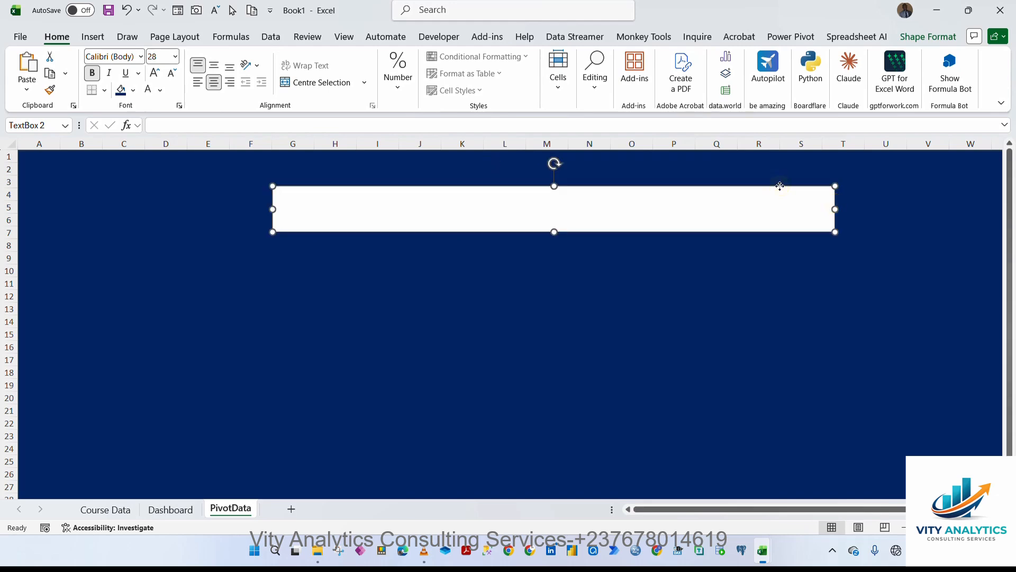
pyautogui.click(928, 36)
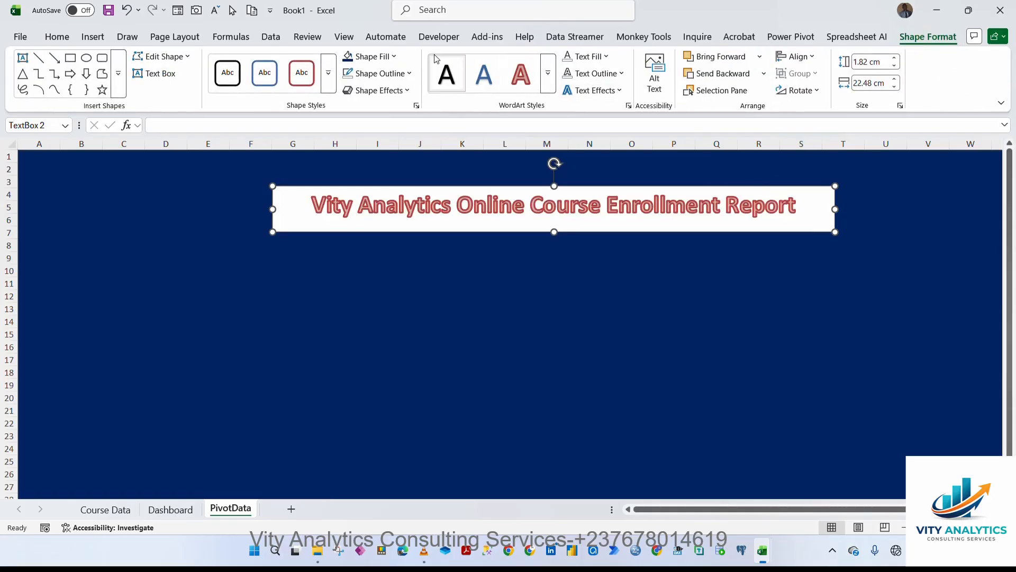
# Remove the title text box's fill and outline so it blends into the dark blue banner.
pyautogui.click(395, 58)
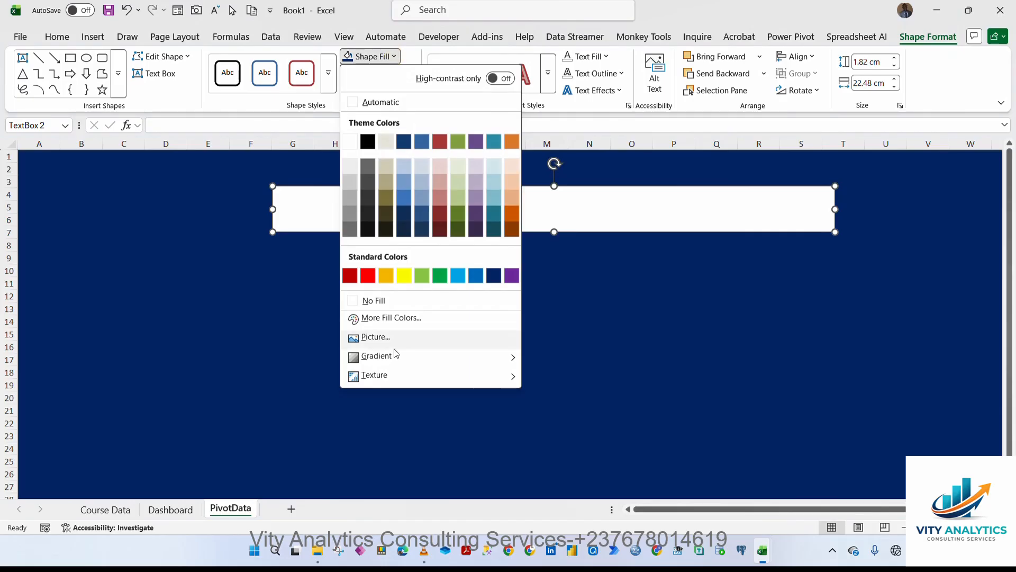
pyautogui.click(383, 298)
pyautogui.click(410, 74)
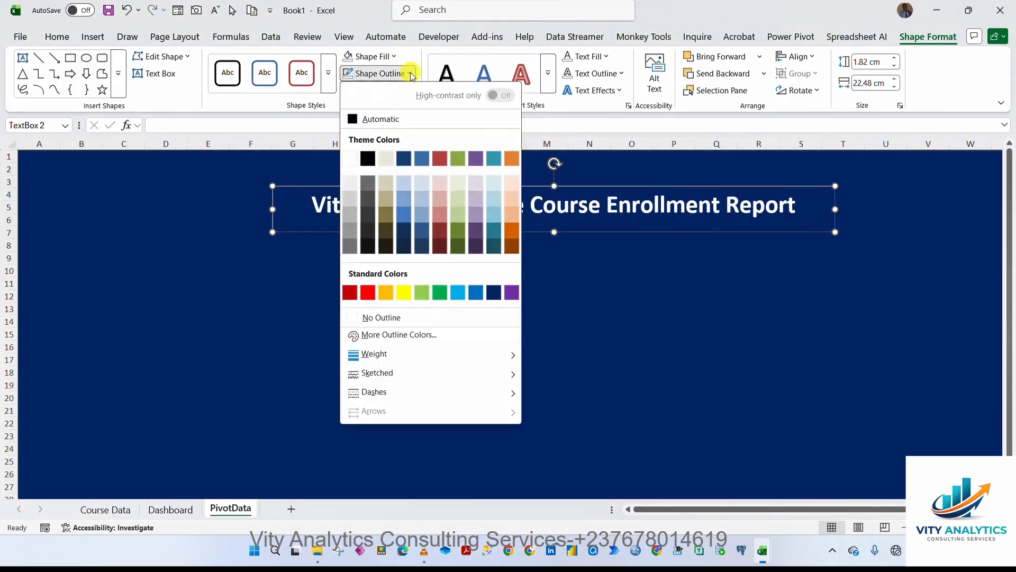
pyautogui.click(402, 317)
pyautogui.click(520, 181)
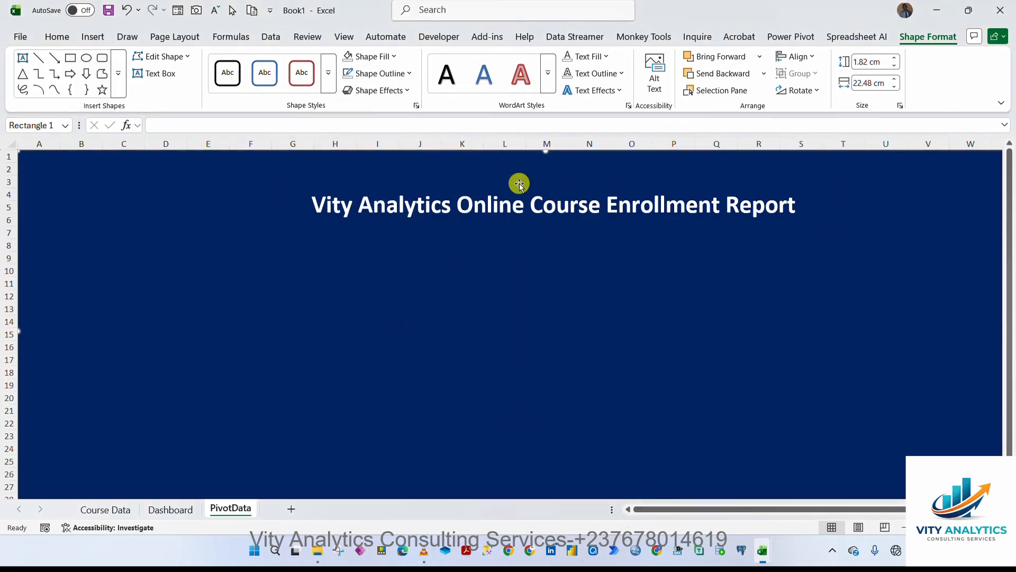
# Move the title text box up to the top of the banner.
pyautogui.moveTo(515, 188); pyautogui.dragTo(470, 153)
pyautogui.click(472, 242)
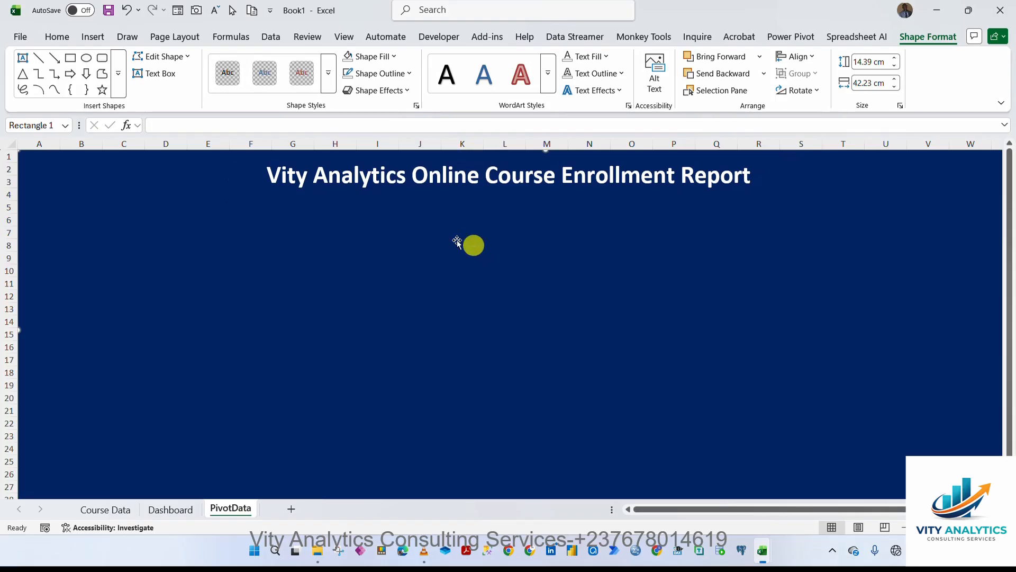
# Draw a horizontal line about 41.8 cm long across the banner under the title and give it a thick black line style.
pyautogui.click(104, 40)
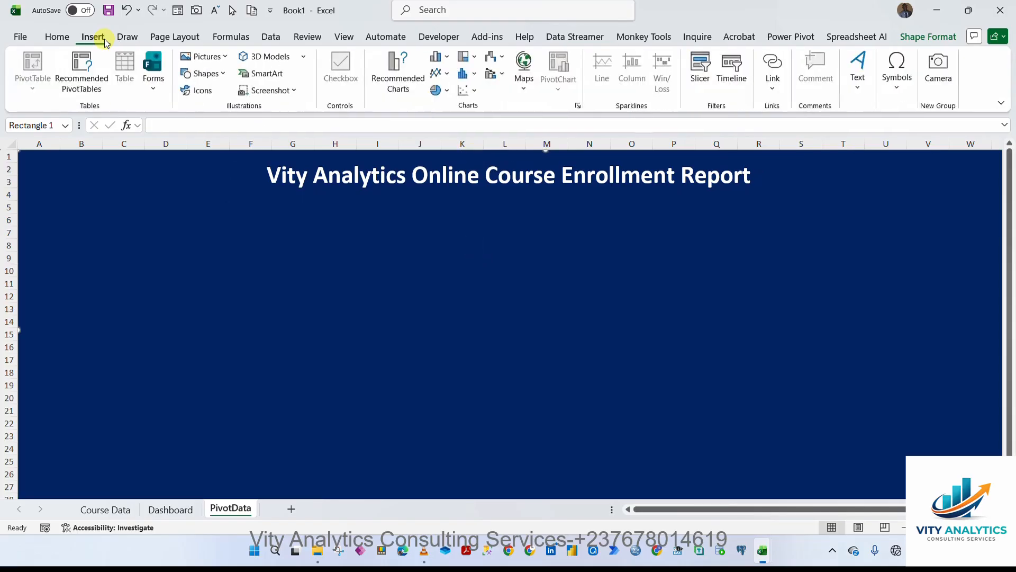
pyautogui.click(222, 76)
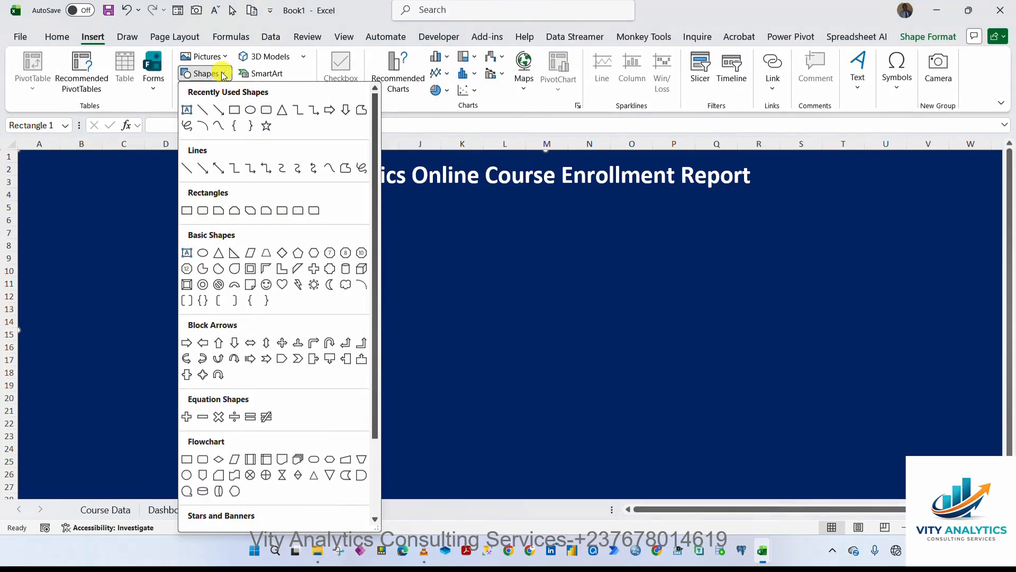
pyautogui.click(199, 106)
pyautogui.moveTo(28, 195)
pyautogui.mouseDown()
pyautogui.moveTo(518, 227)
pyautogui.moveTo(928, 217)
pyautogui.moveTo(985, 193)
pyautogui.mouseUp()
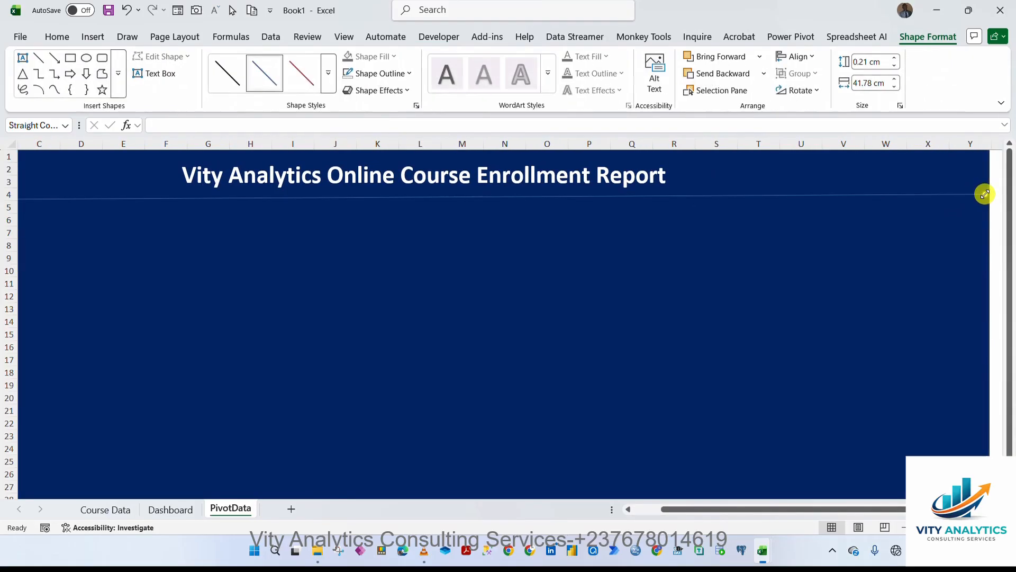
pyautogui.click(329, 77)
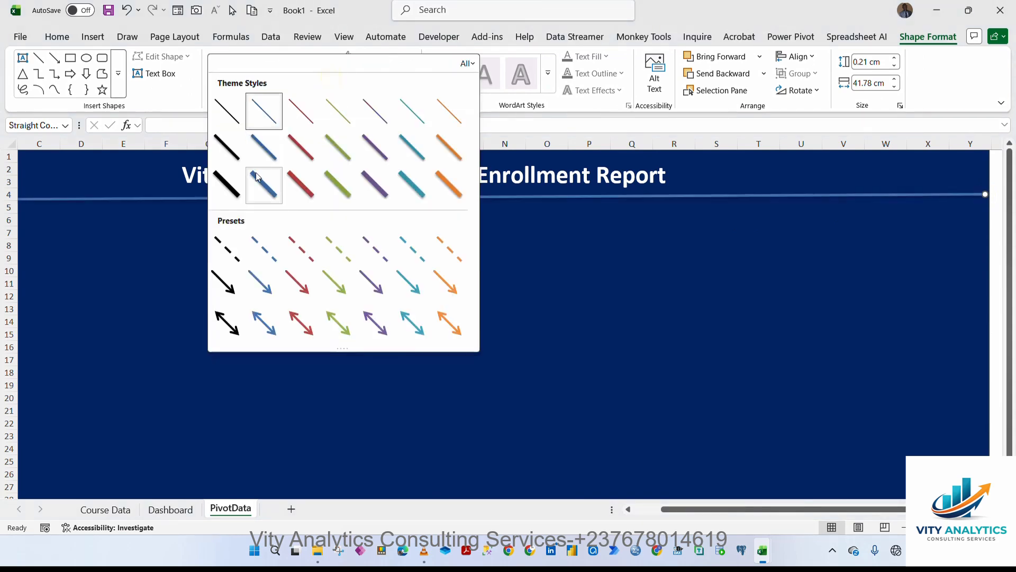
pyautogui.click(228, 188)
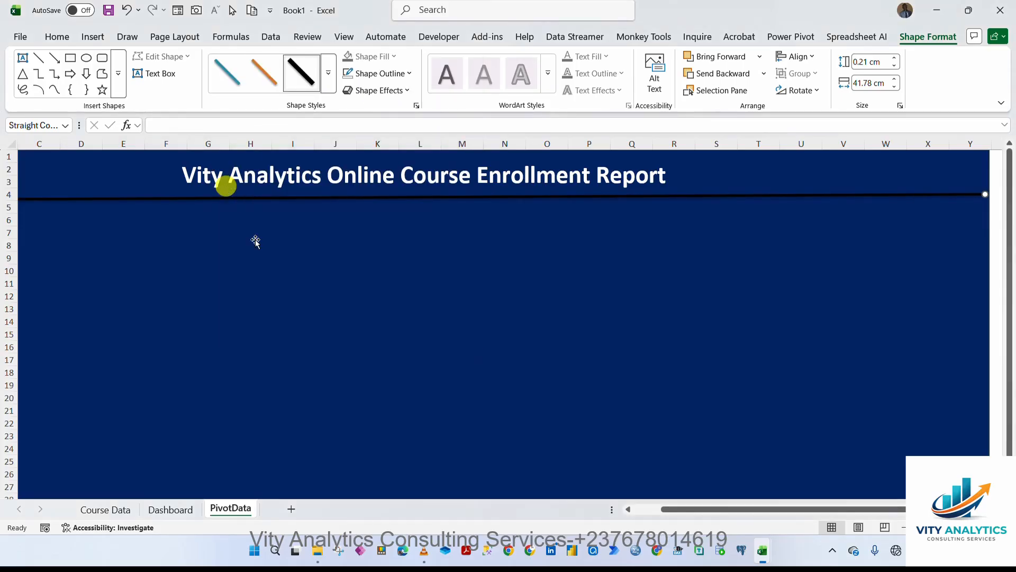
# Nudge the line slightly upward so it sits just below the title.
pyautogui.click(667, 174)
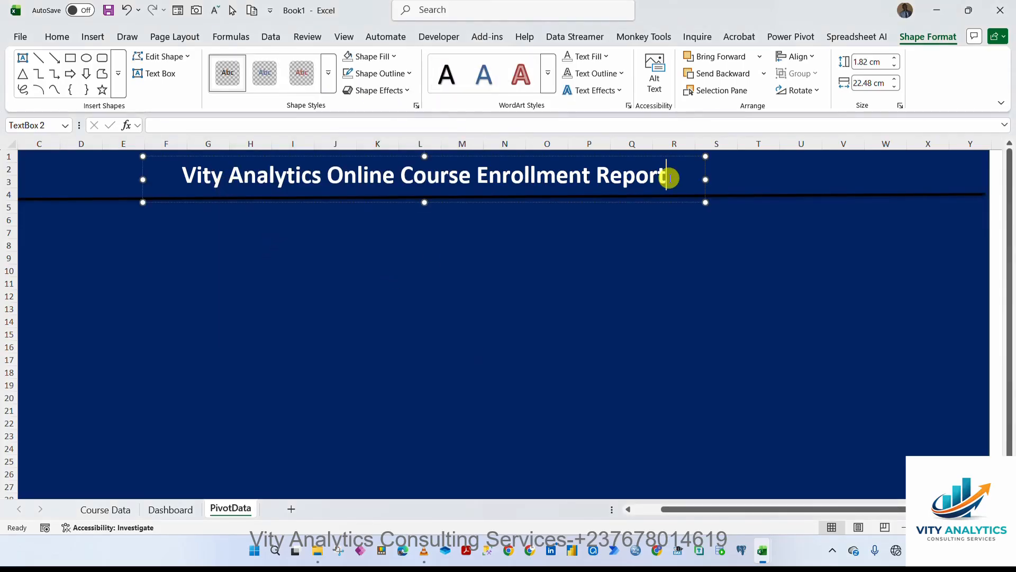
pyautogui.click(438, 270)
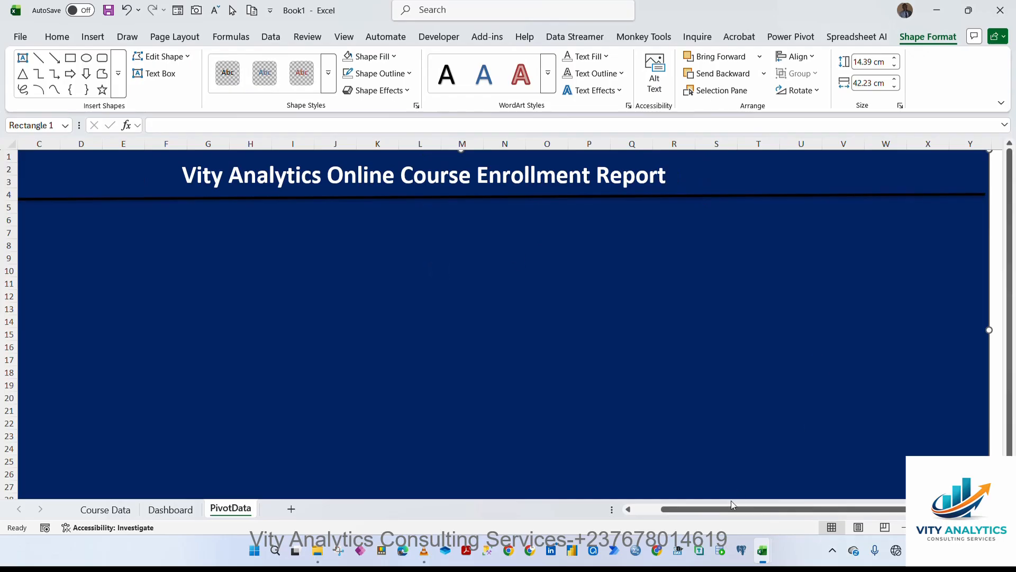
pyautogui.moveTo(731, 509); pyautogui.dragTo(703, 509)
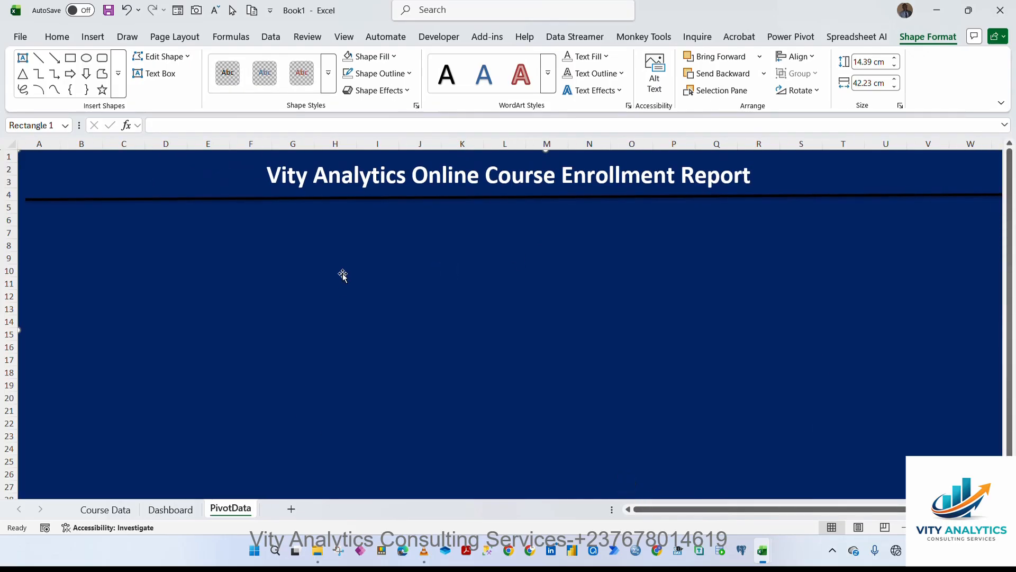
pyautogui.click(298, 199)
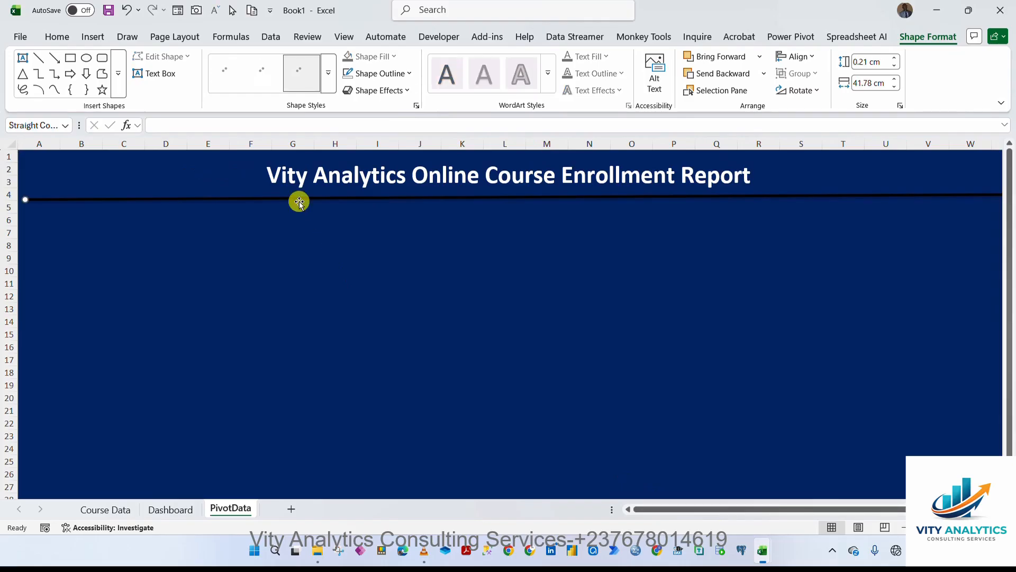
pyautogui.moveTo(298, 200); pyautogui.dragTo(296, 195)
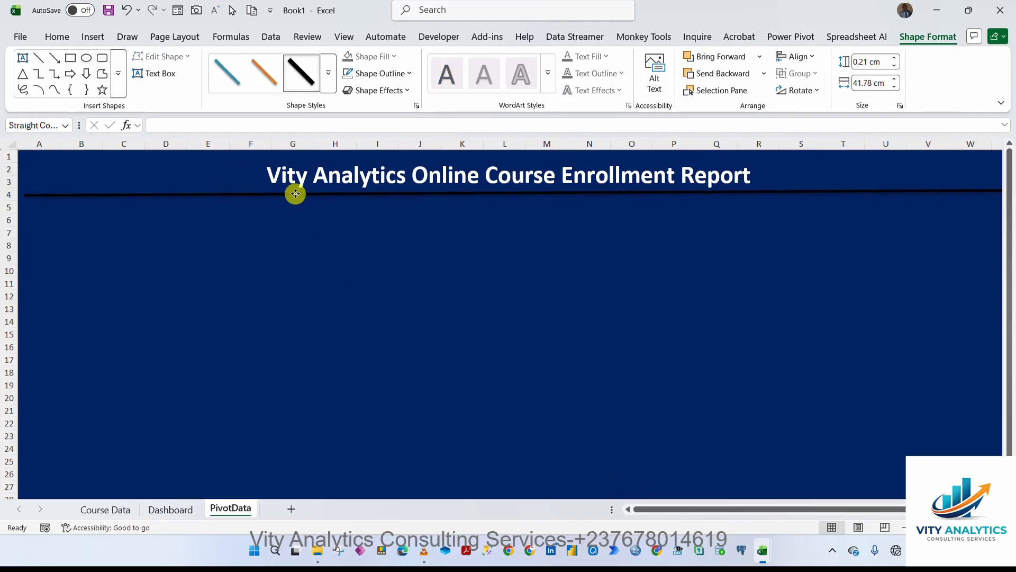
pyautogui.click(111, 509)
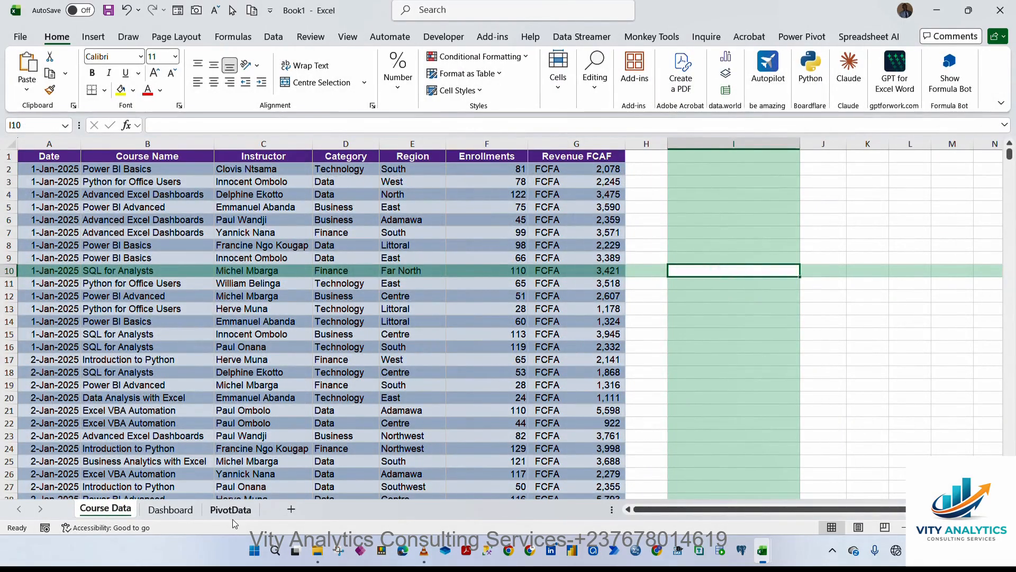
pyautogui.click(174, 509)
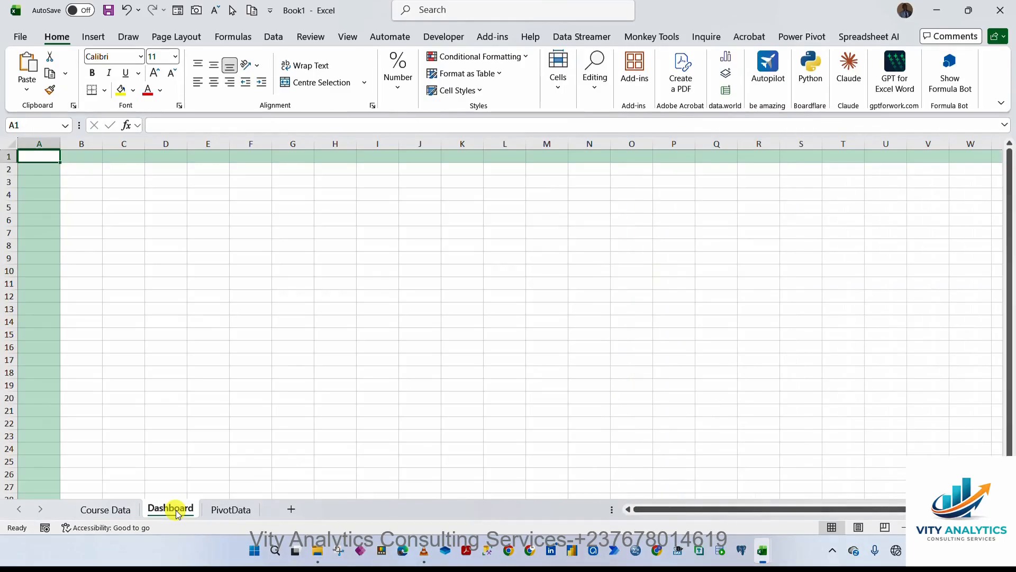
pyautogui.click(241, 507)
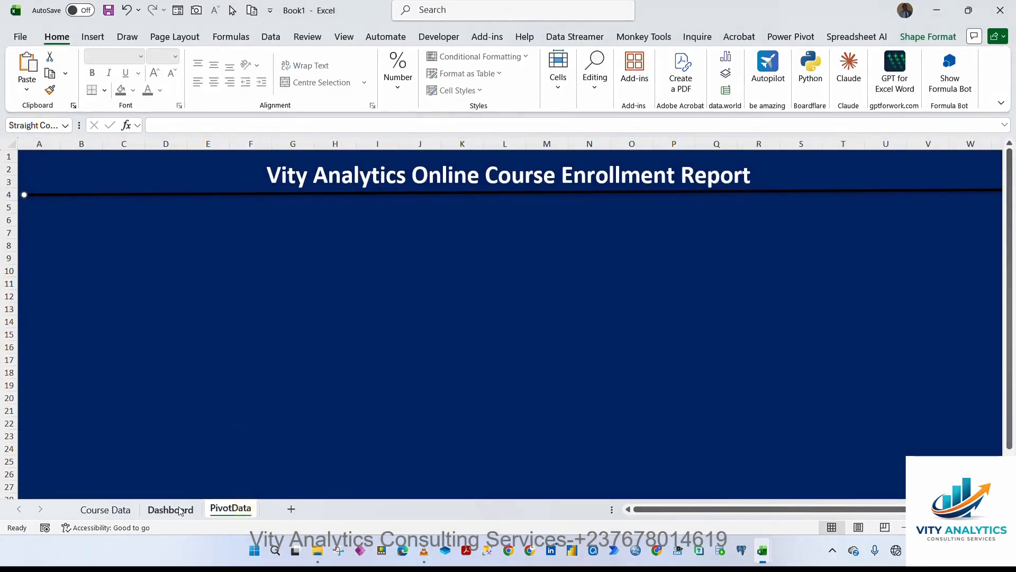
pyautogui.click(180, 510)
pyautogui.click(105, 509)
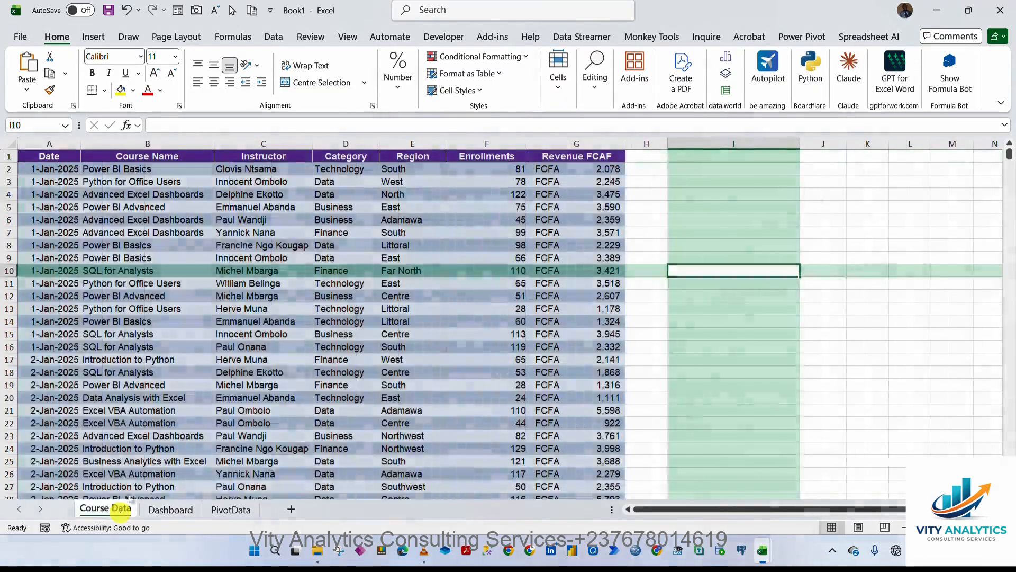
# Create a PivotTable from Table1 on the existing Dashboard sheet at C2:D3.
pyautogui.click(281, 197)
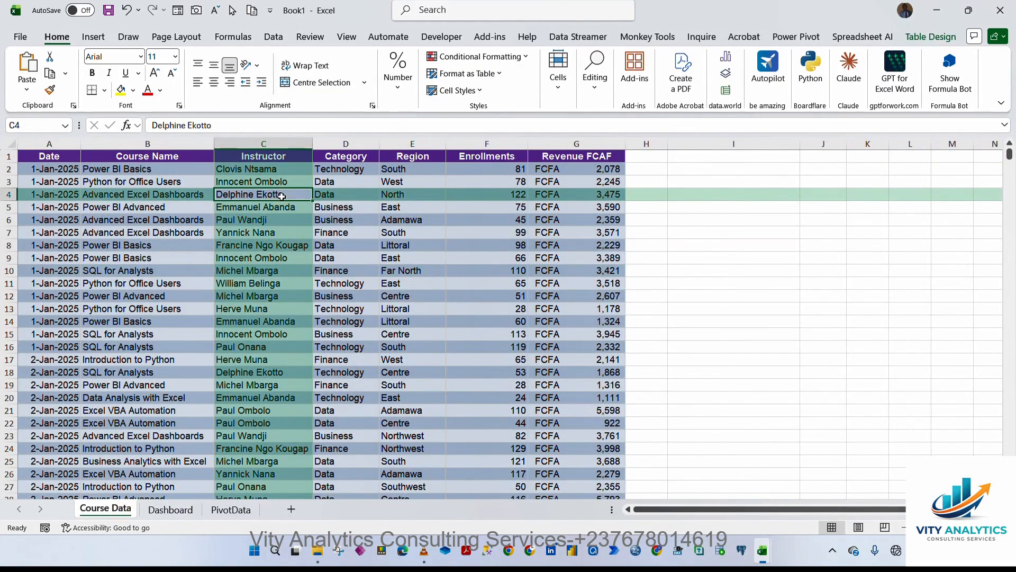
pyautogui.click(94, 37)
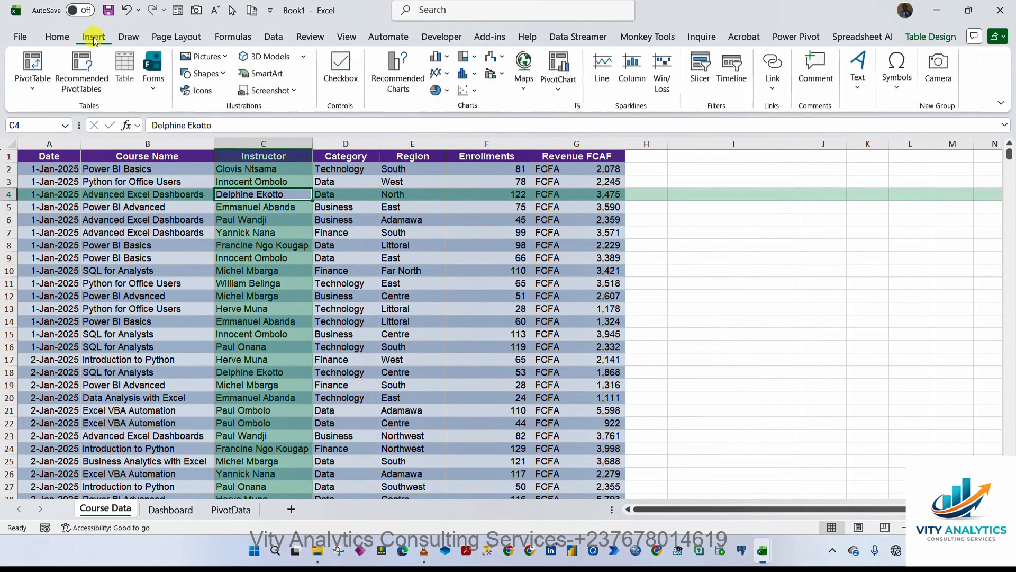
pyautogui.click(33, 62)
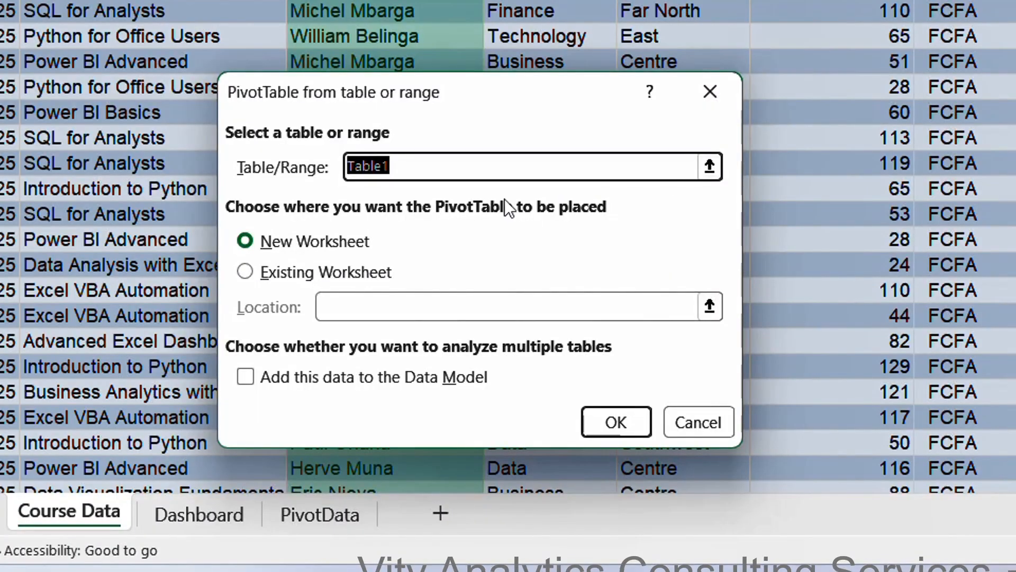
pyautogui.click(241, 273)
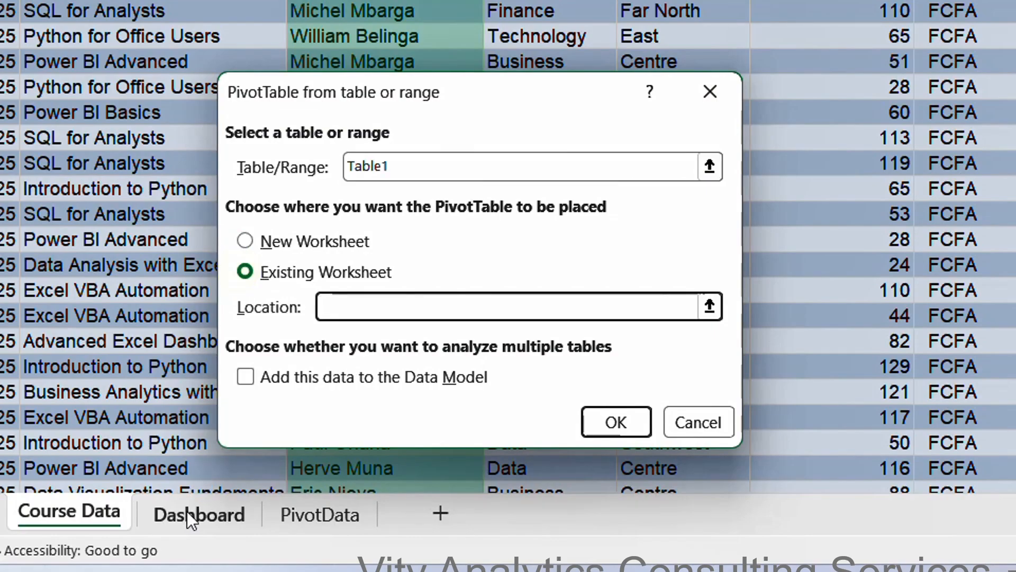
pyautogui.click(195, 521)
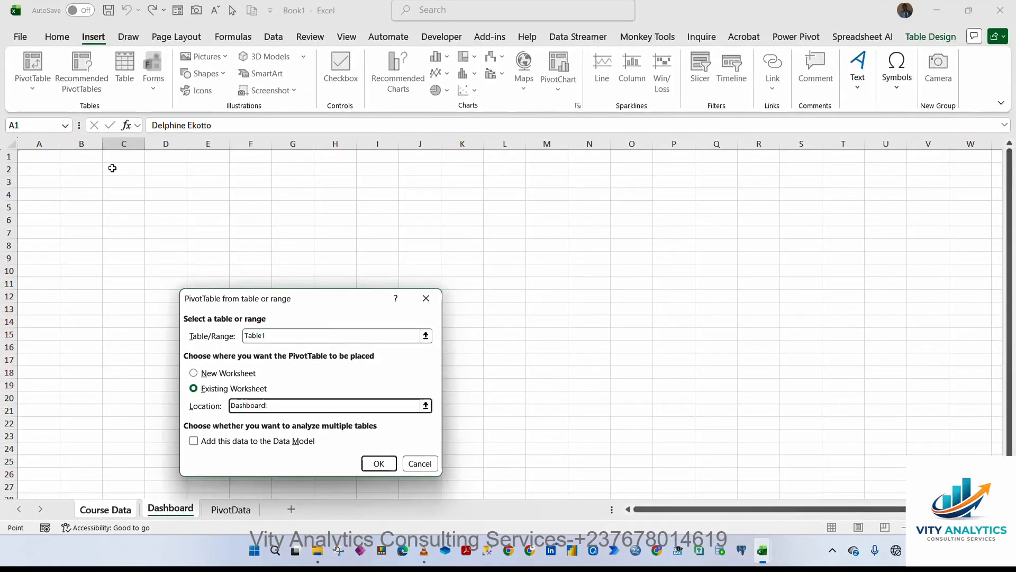
pyautogui.moveTo(113, 168); pyautogui.dragTo(159, 186)
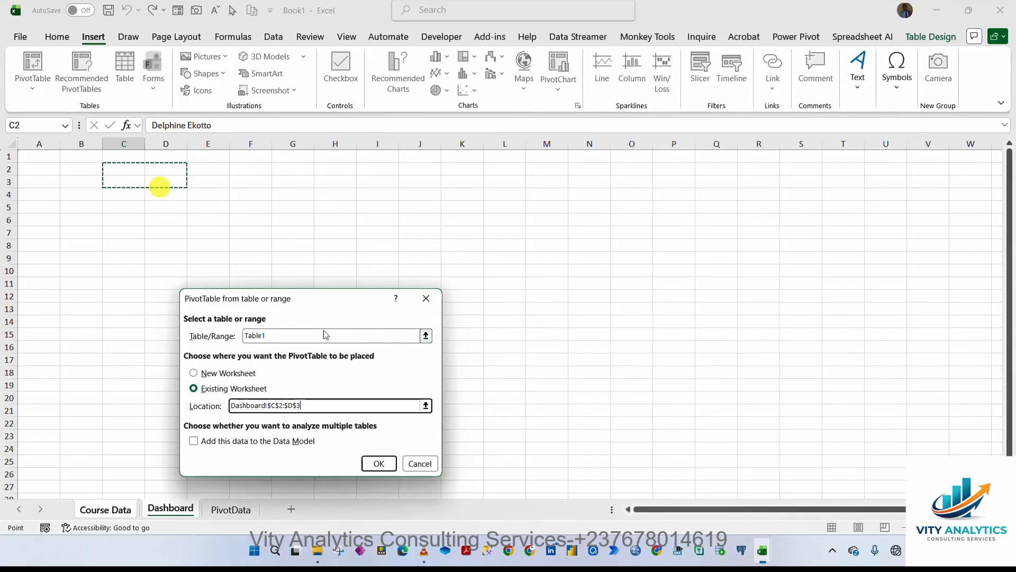
pyautogui.click(379, 463)
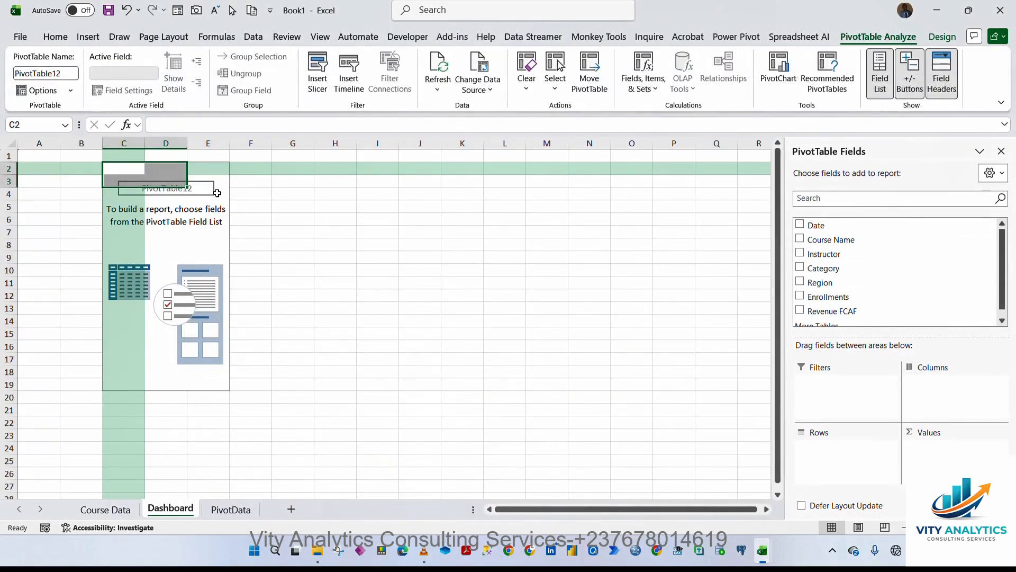
# Insert a timeline for the Date field and move it near the top of the sheet.
pyautogui.click(211, 173)
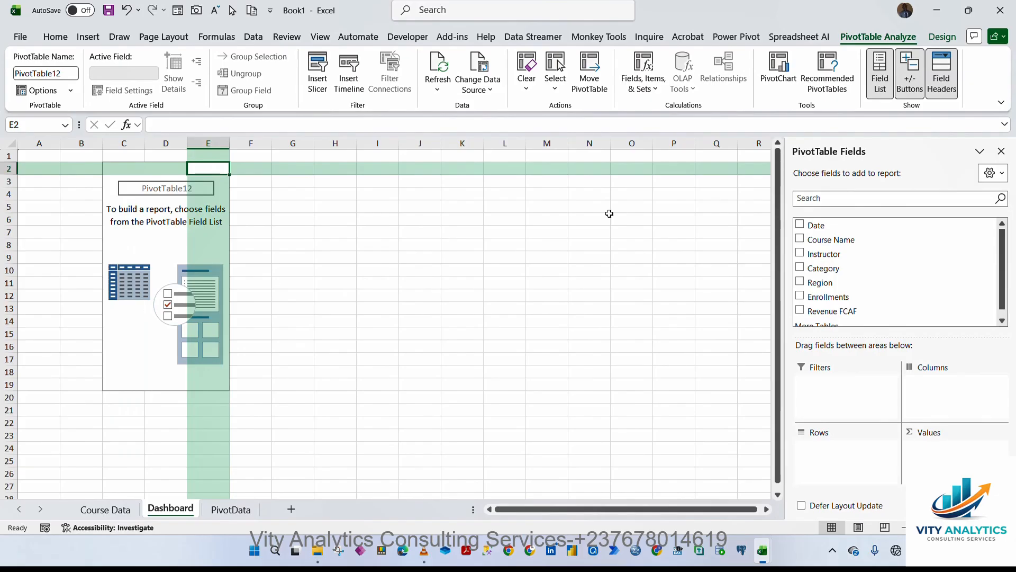
pyautogui.click(158, 169)
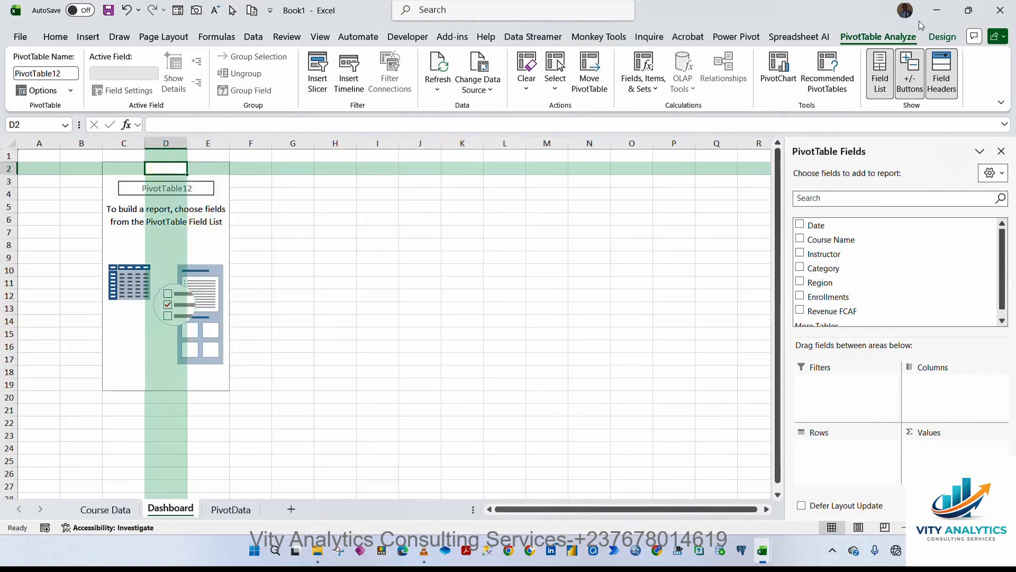
pyautogui.click(356, 88)
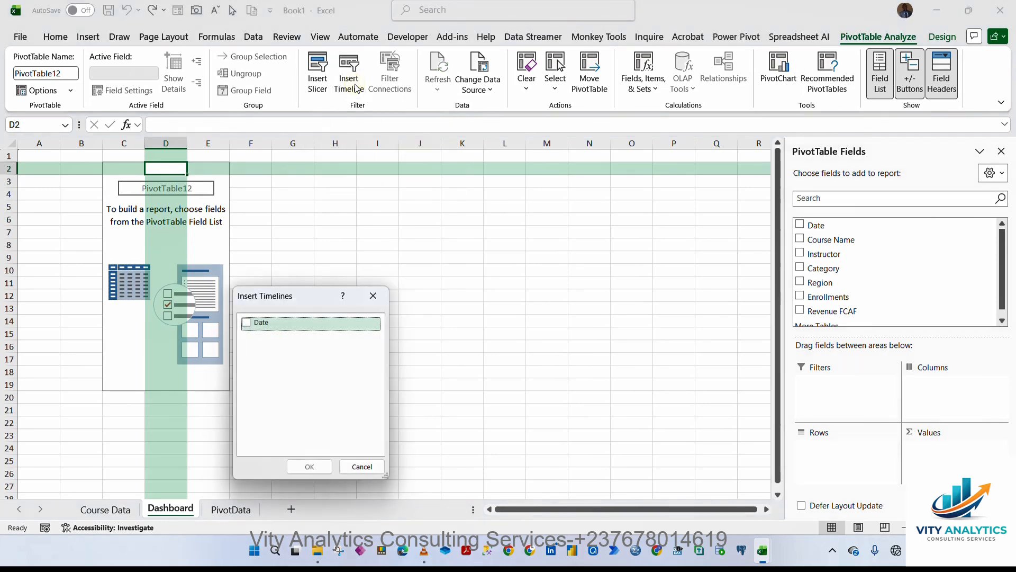
pyautogui.click(245, 322)
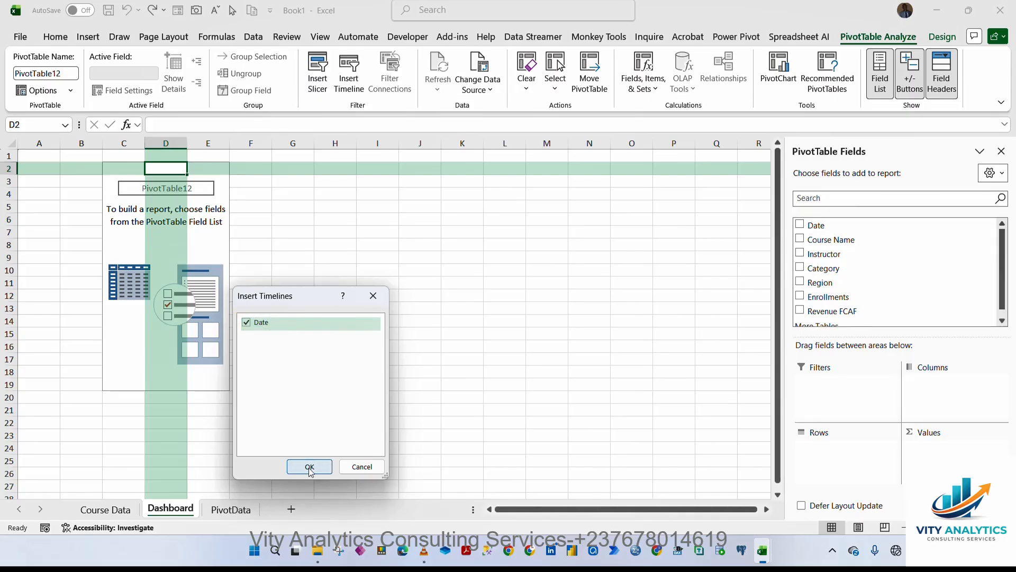
pyautogui.click(311, 468)
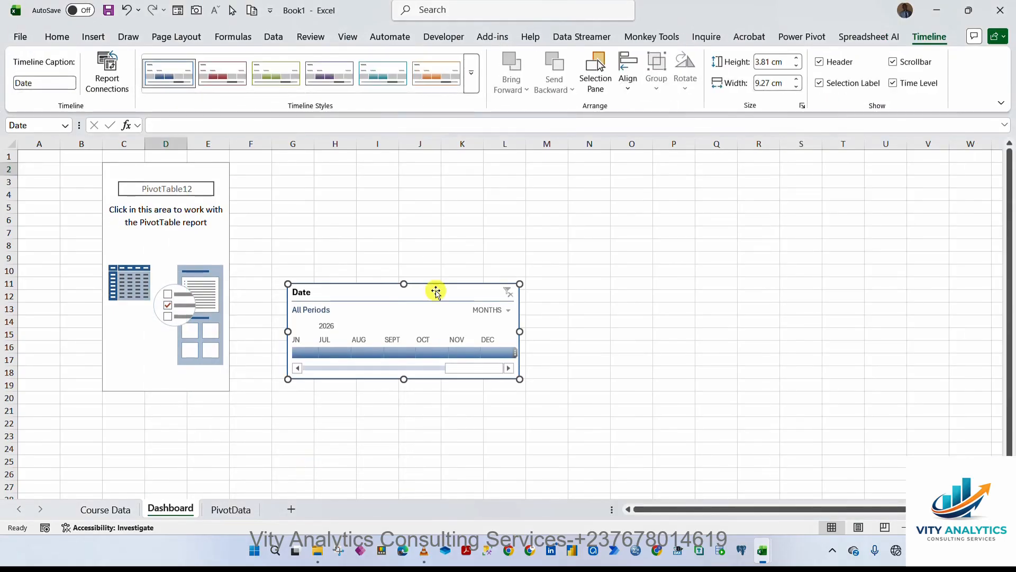
pyautogui.moveTo(436, 290); pyautogui.dragTo(522, 182)
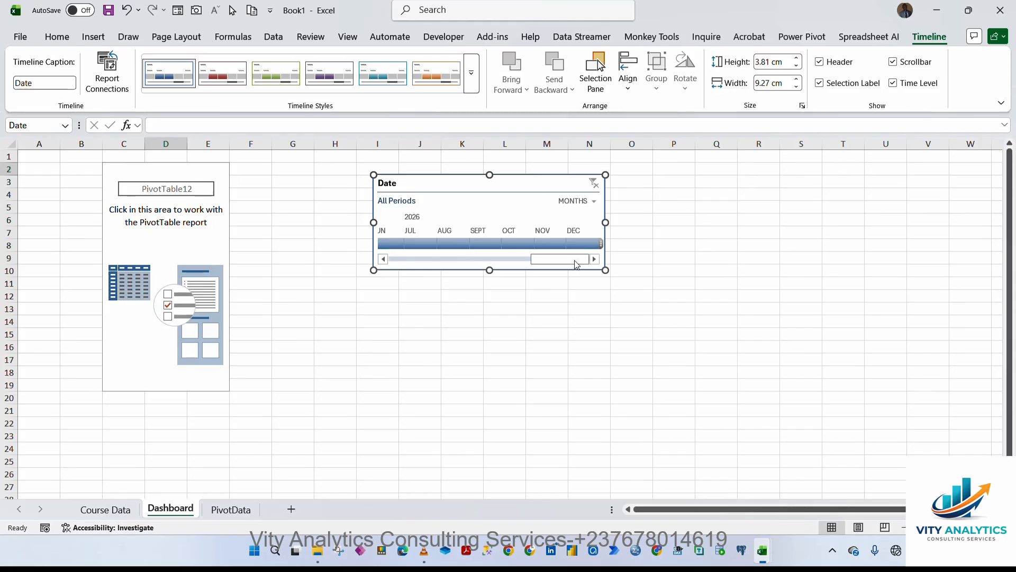
# Hide the timeline's selection label, time level and scrollbar, and move it to the sheet's upper right corner.
pyautogui.click(821, 84)
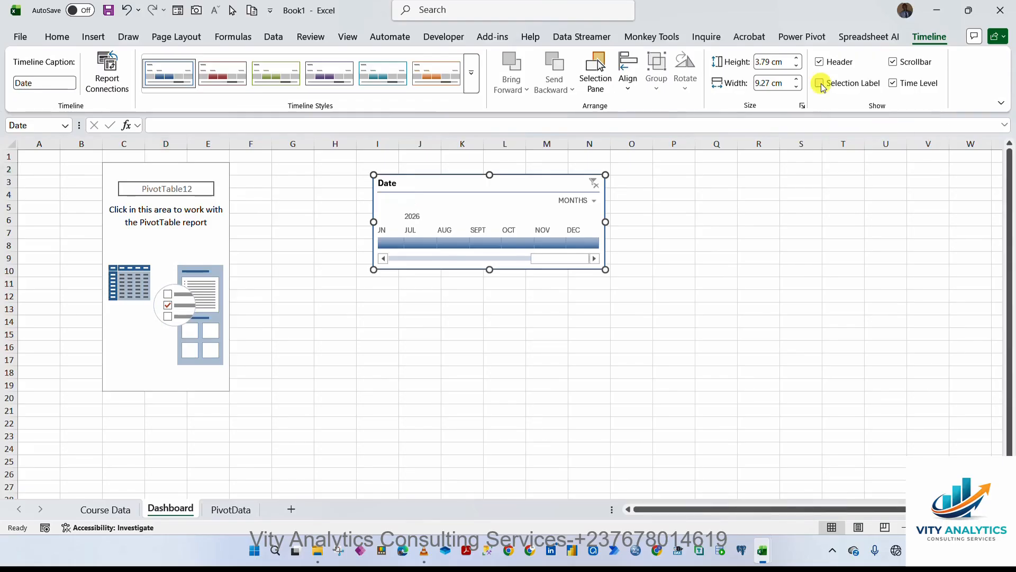
pyautogui.click(894, 85)
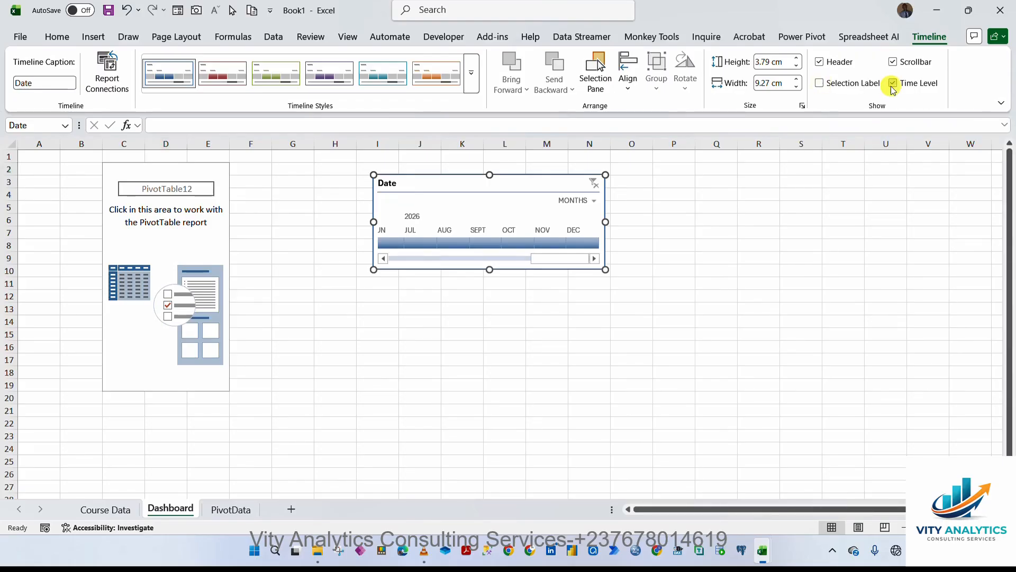
pyautogui.click(893, 62)
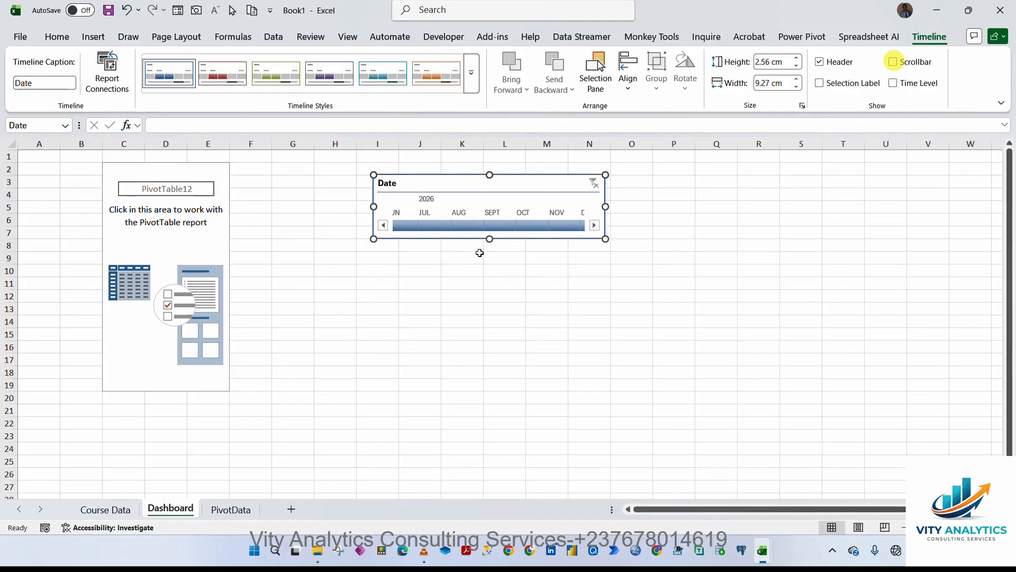
pyautogui.moveTo(542, 181); pyautogui.dragTo(867, 160)
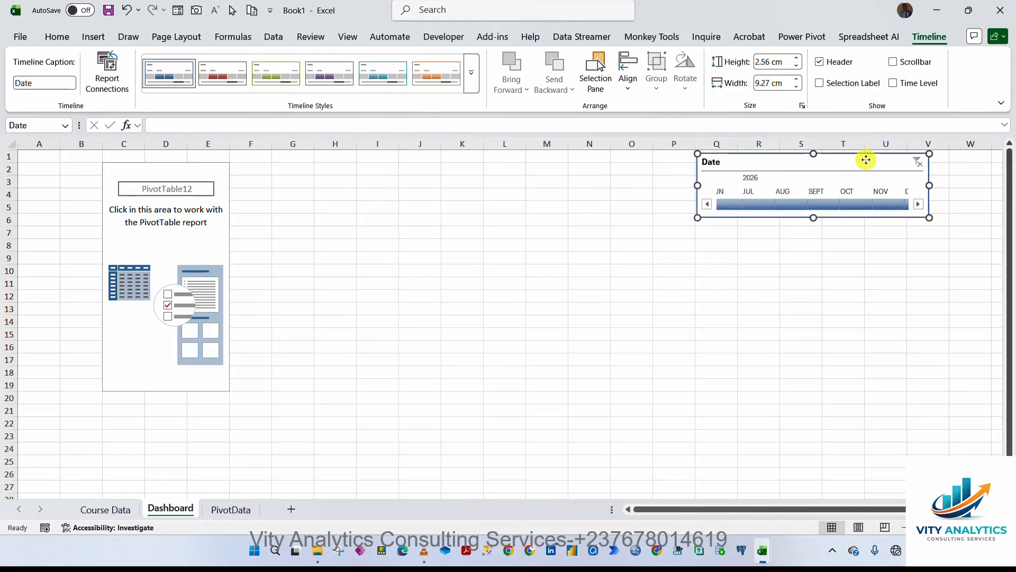
pyautogui.click(866, 160)
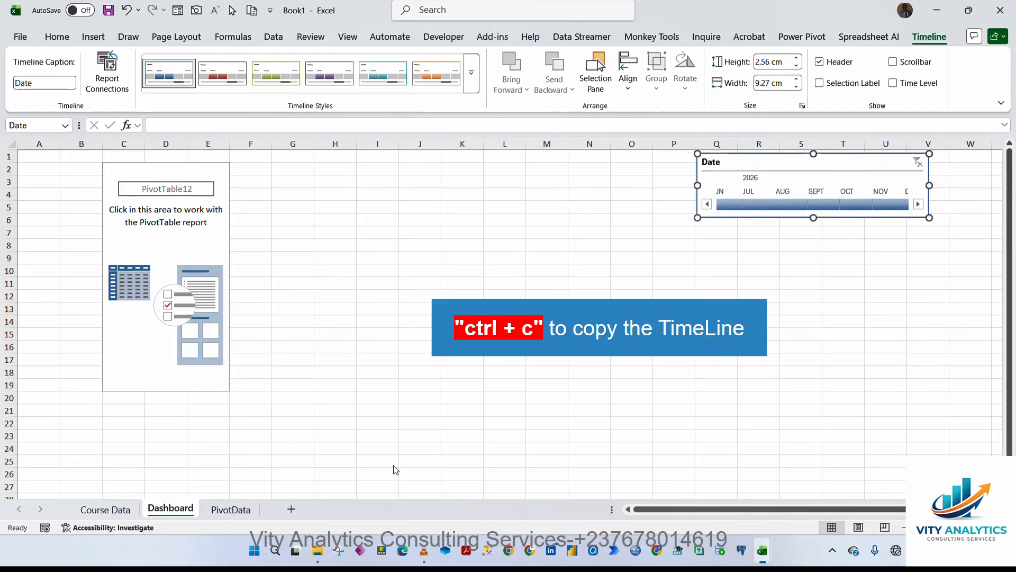
# Paste a copy of the timeline onto the PivotData banner just below the title line.
pyautogui.click(250, 509)
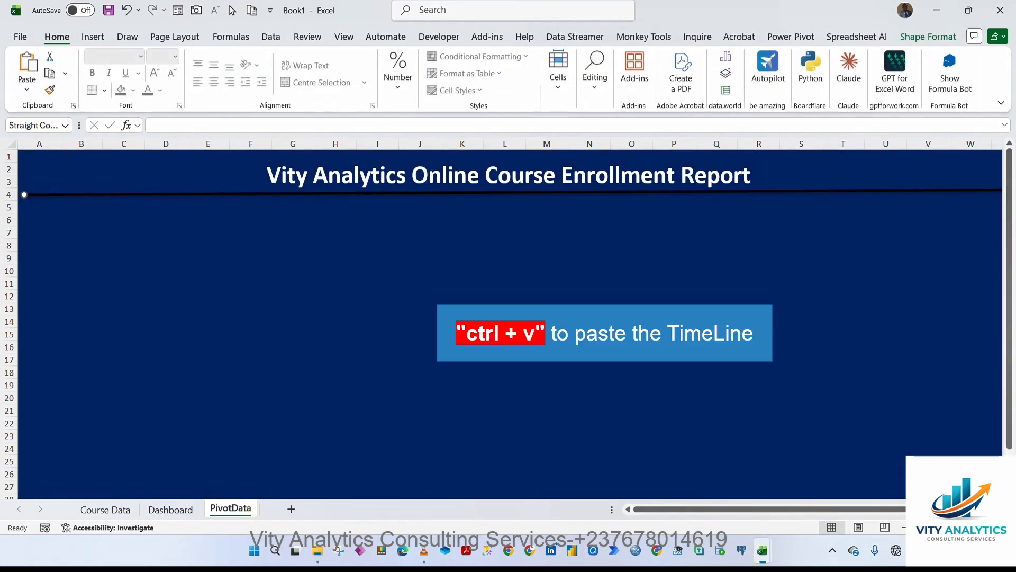
pyautogui.hotkey('ctrl', 'v')
pyautogui.moveTo(195, 192)
pyautogui.mouseDown()
pyautogui.moveTo(336, 218)
pyautogui.moveTo(199, 208)
pyautogui.mouseUp()
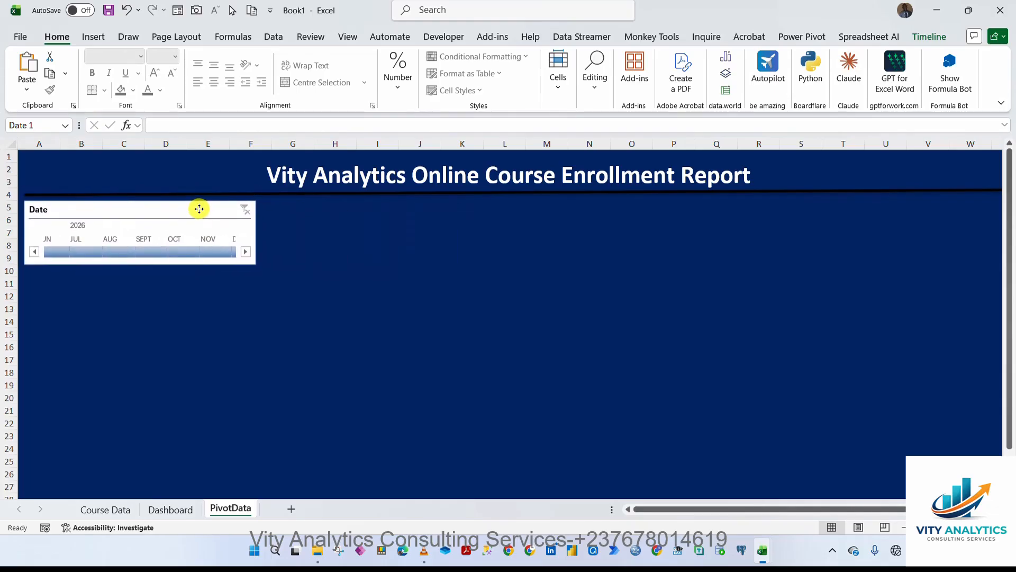
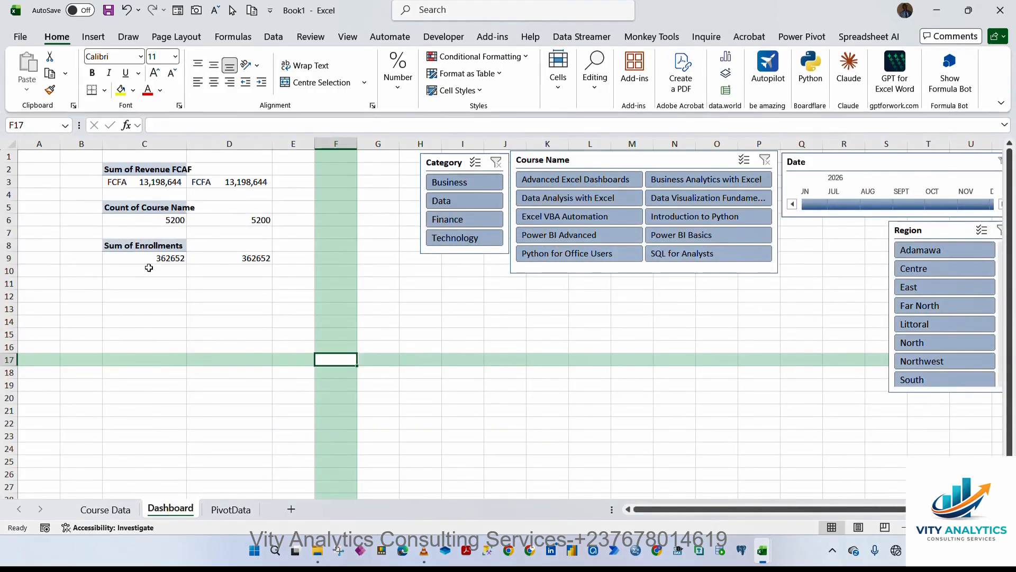
# Copy the Sum of Enrollments PivotTable and paste two copies at C11 and C14.
pyautogui.moveTo(129, 251); pyautogui.dragTo(149, 258)
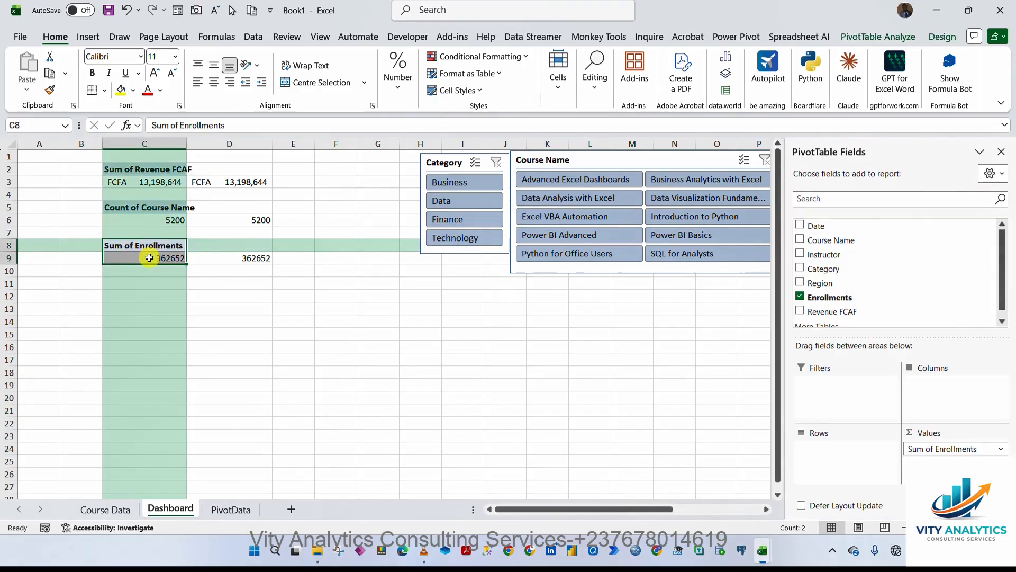
pyautogui.hotkey('ctrl', 'c')
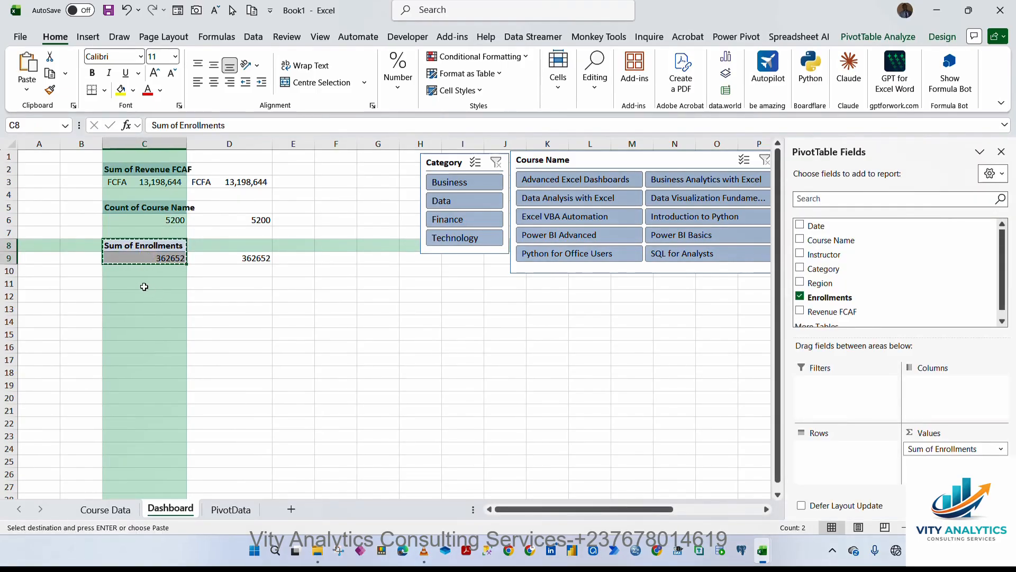
pyautogui.click(144, 286)
pyautogui.hotkey('ctrl', 'v')
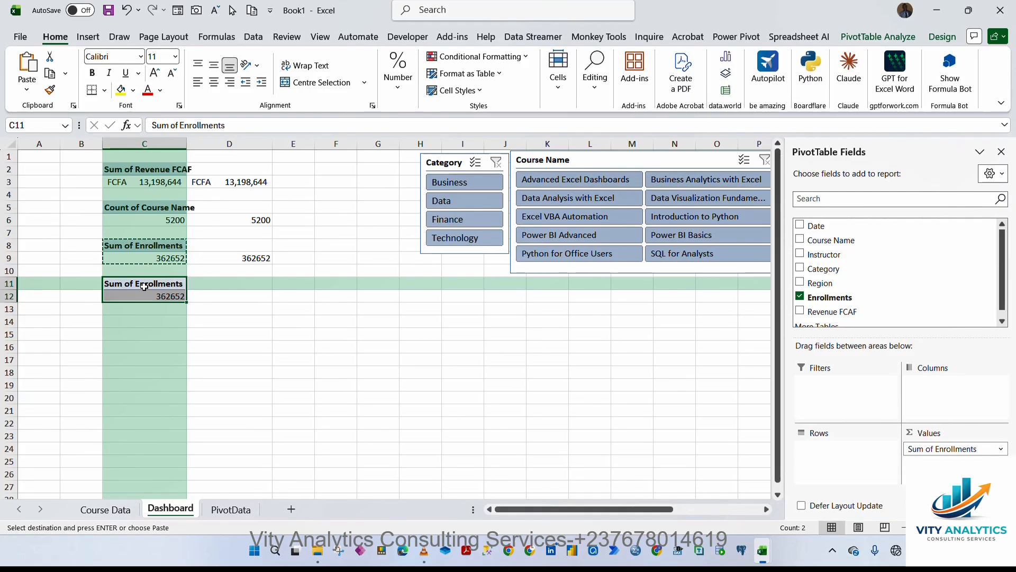
pyautogui.click(141, 320)
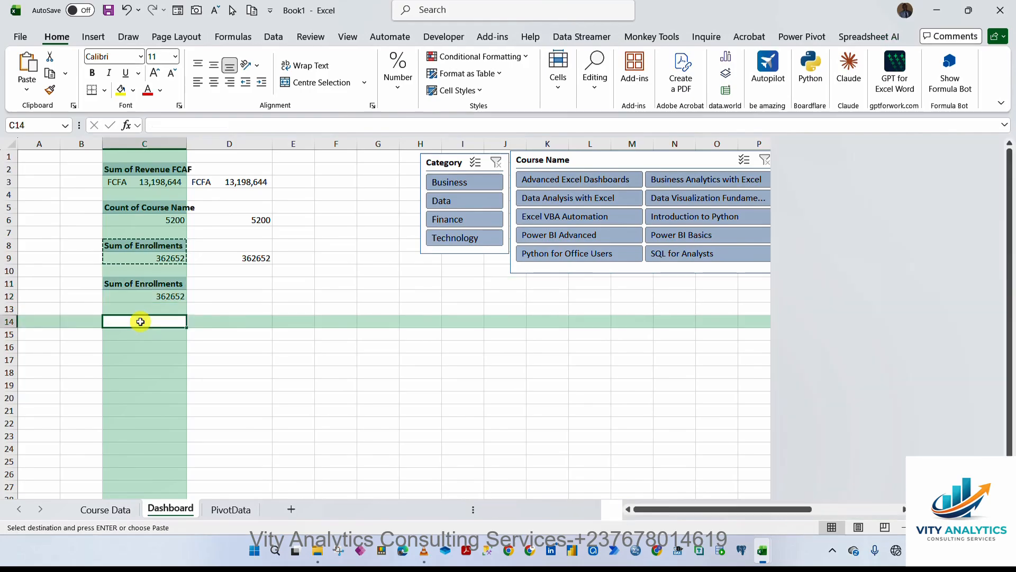
pyautogui.hotkey('ctrl', 'v')
# Try to rebuild the C11 PivotTable with Course Name and Revenue FCAF fields, undoing each attempt.
pyautogui.click(148, 284)
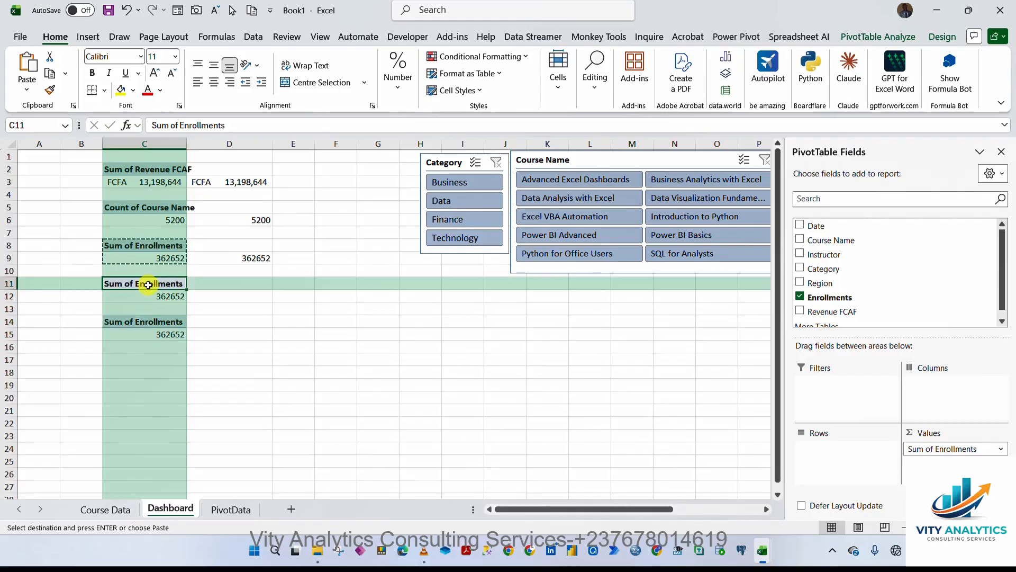
pyautogui.click(800, 297)
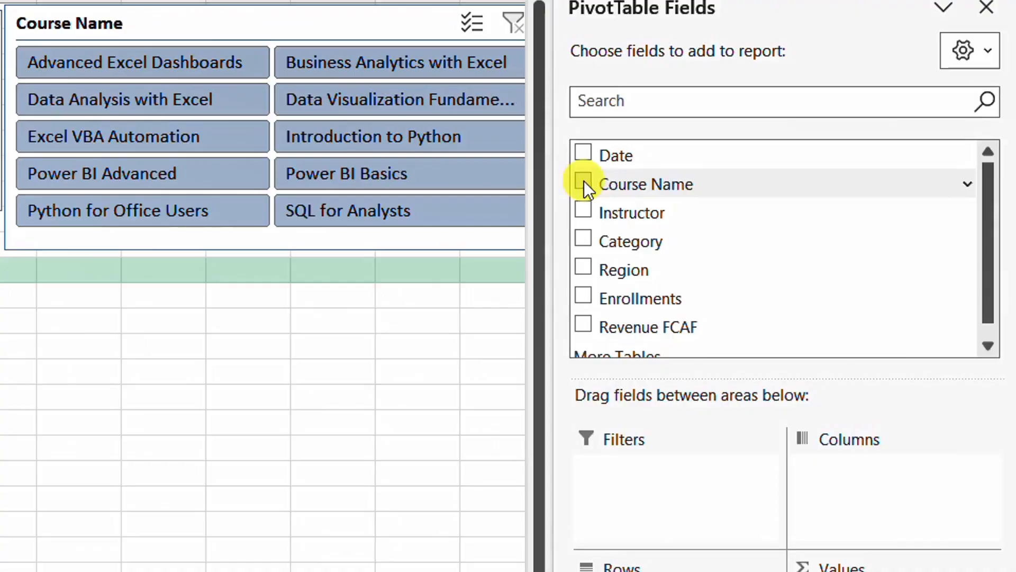
pyautogui.click(651, 201)
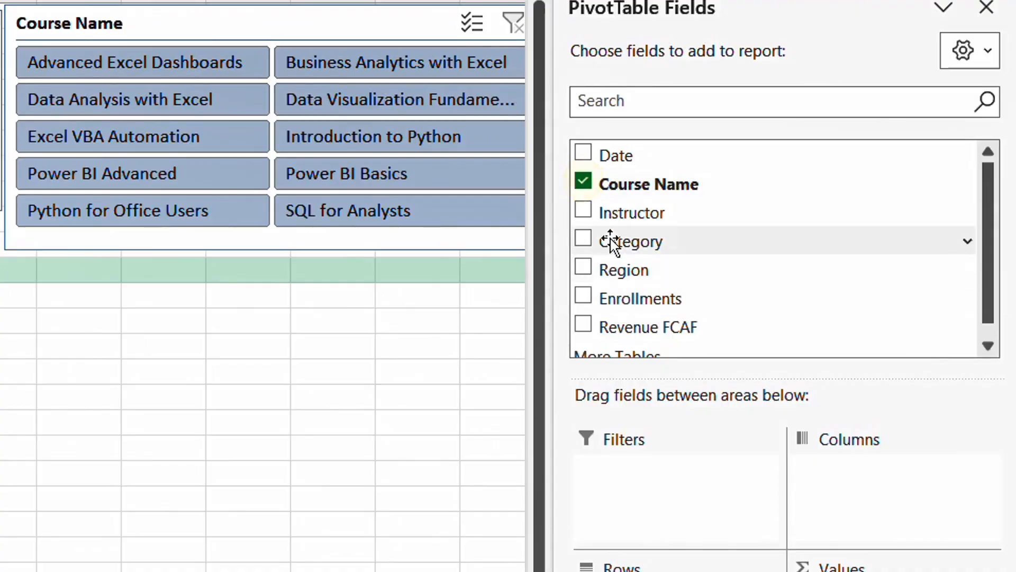
pyautogui.click(583, 324)
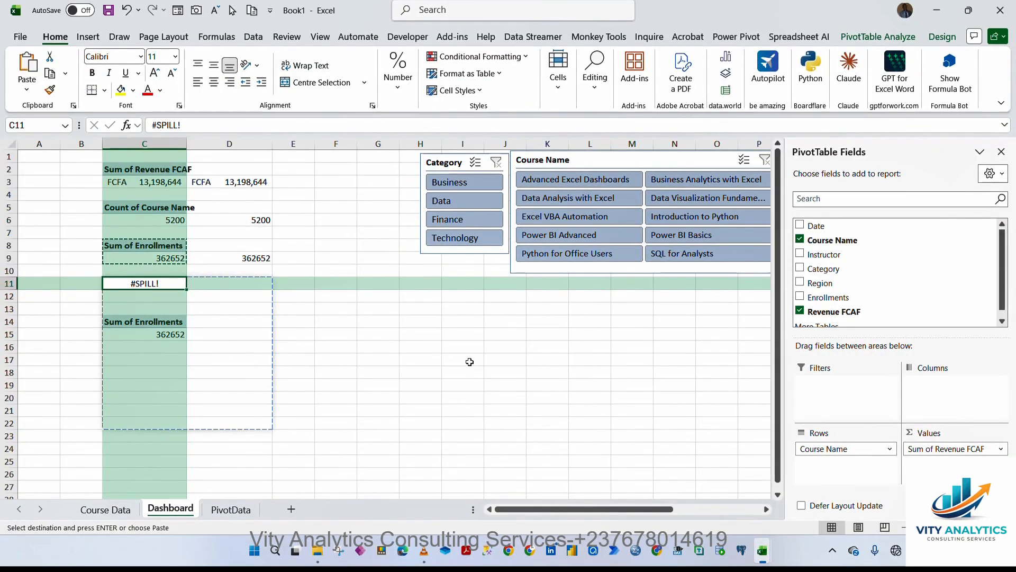
pyautogui.click(126, 10)
pyautogui.click(126, 10)
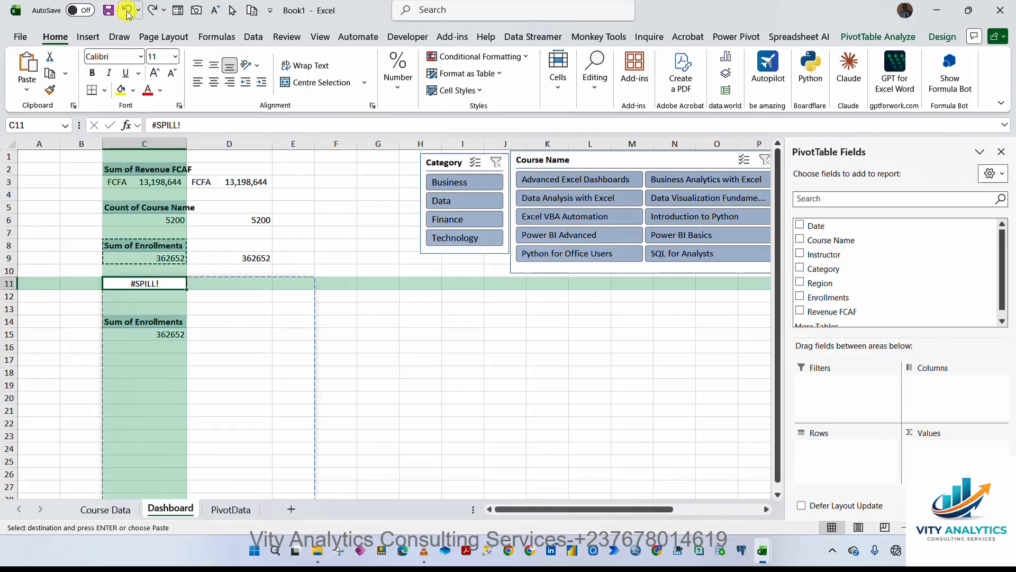
pyautogui.click(126, 10)
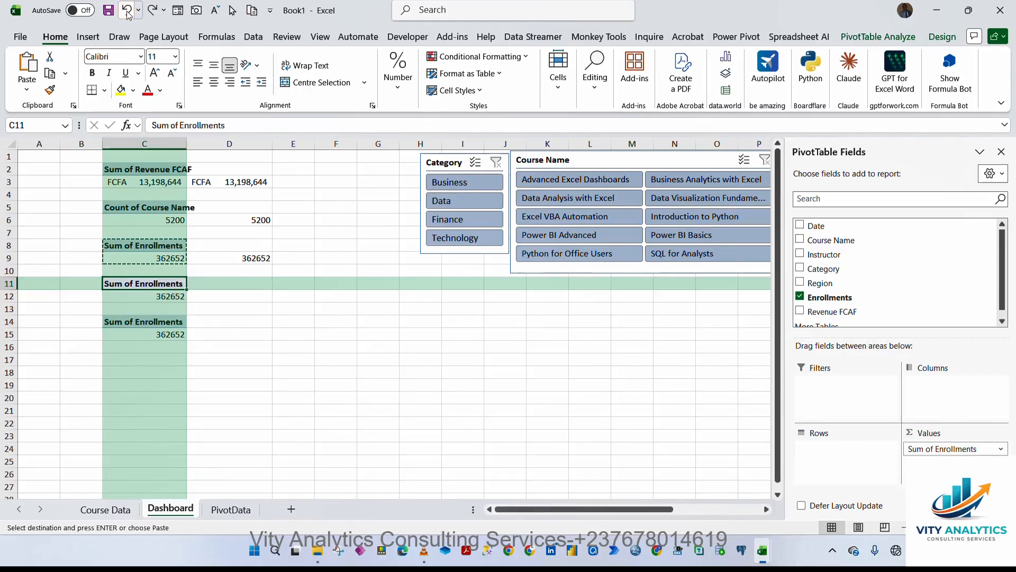
pyautogui.click(266, 284)
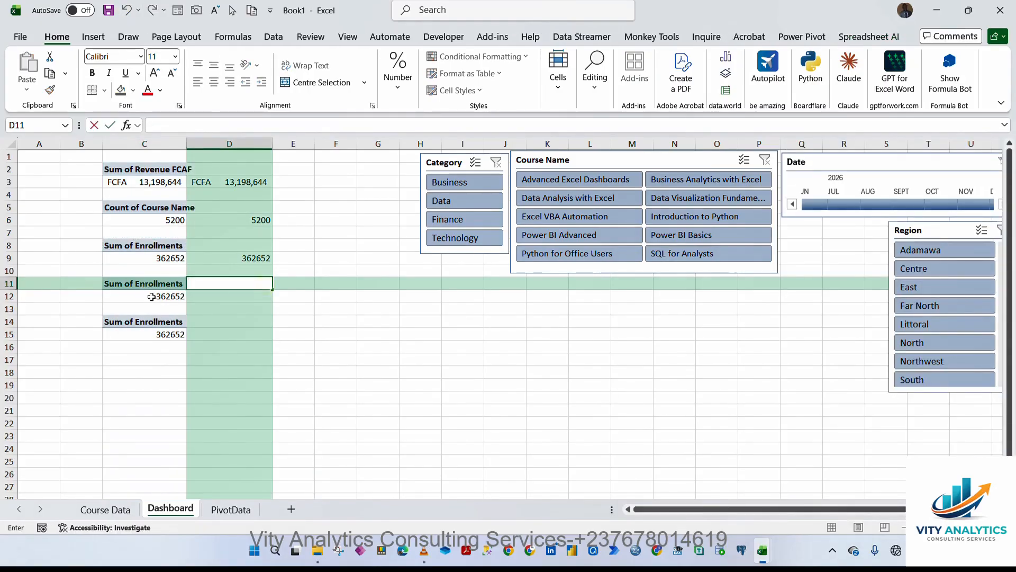
pyautogui.click(151, 297)
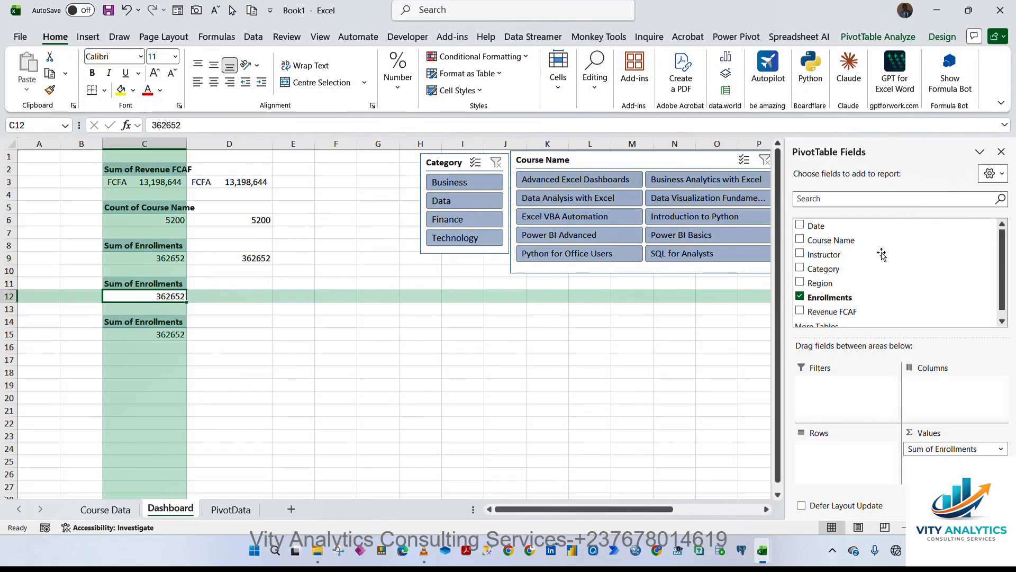
pyautogui.click(800, 297)
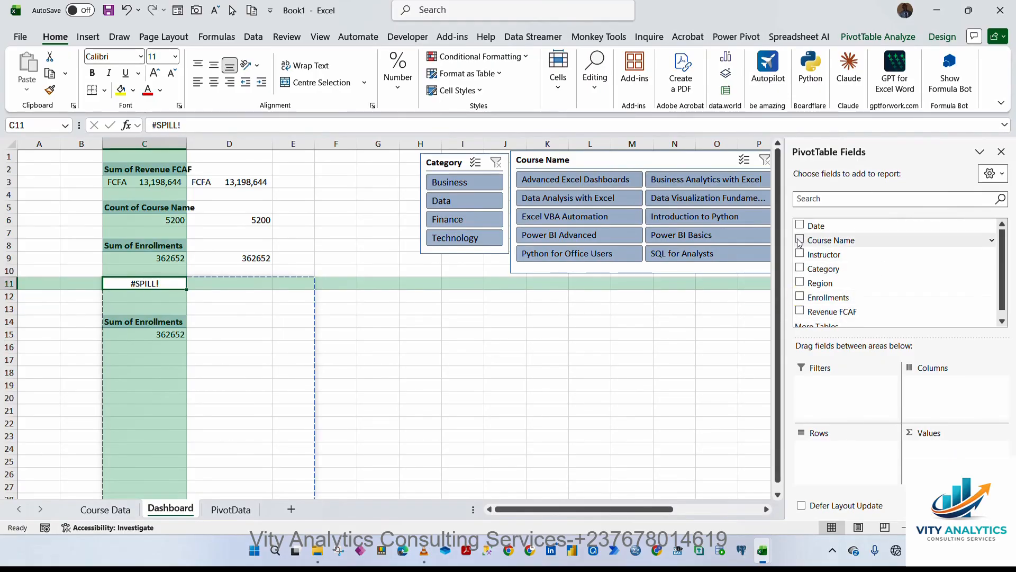
pyautogui.click(126, 11)
# Move the PivotTable copy at C14 up to cell F7.
pyautogui.click(263, 400)
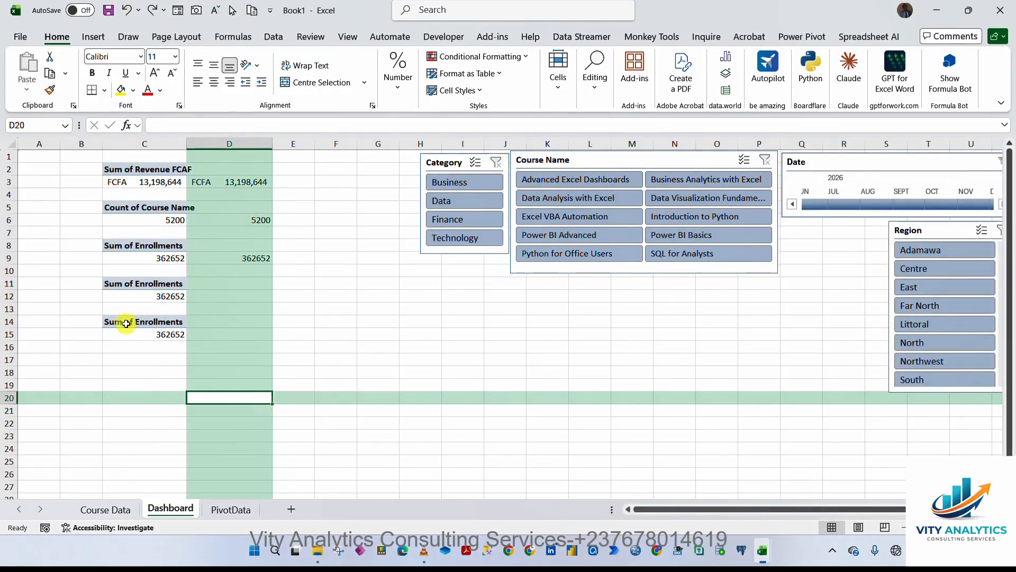
pyautogui.moveTo(129, 322); pyautogui.dragTo(168, 335)
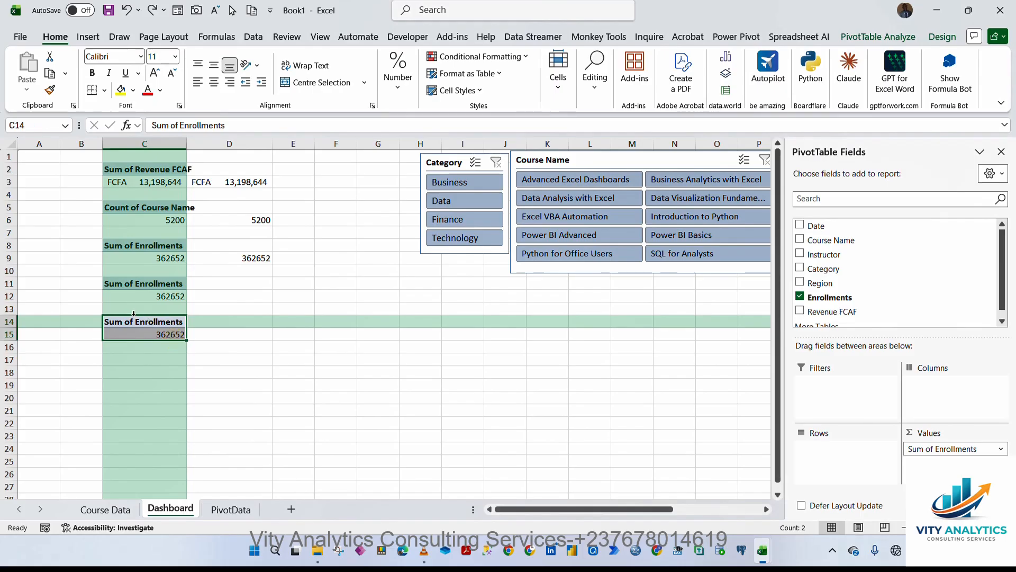
pyautogui.moveTo(174, 341); pyautogui.dragTo(353, 248)
# Change the C11 PivotTable to show Revenue FCAF by Course Name, removing Enrollments.
pyautogui.click(133, 285)
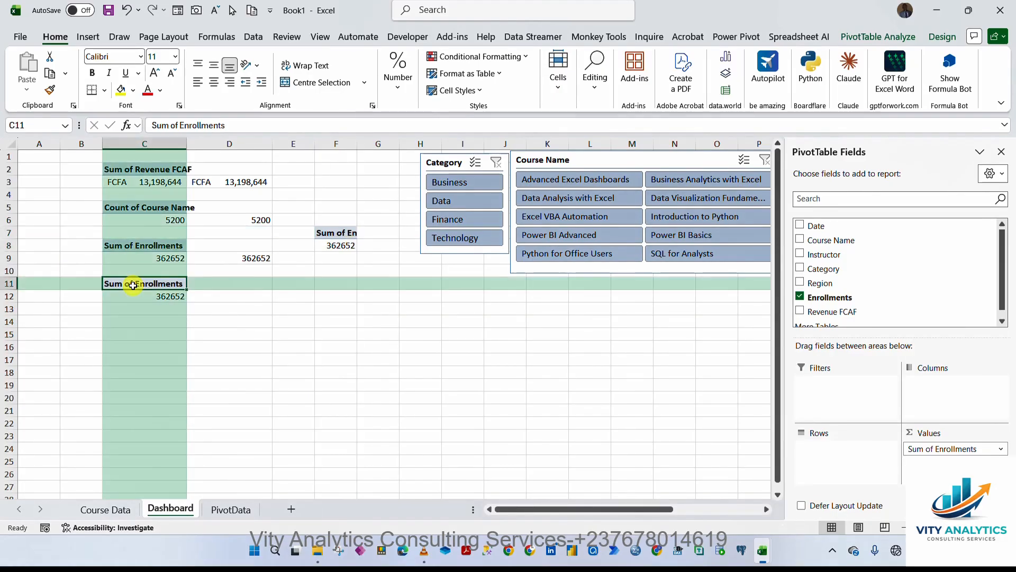
pyautogui.click(800, 297)
pyautogui.click(800, 239)
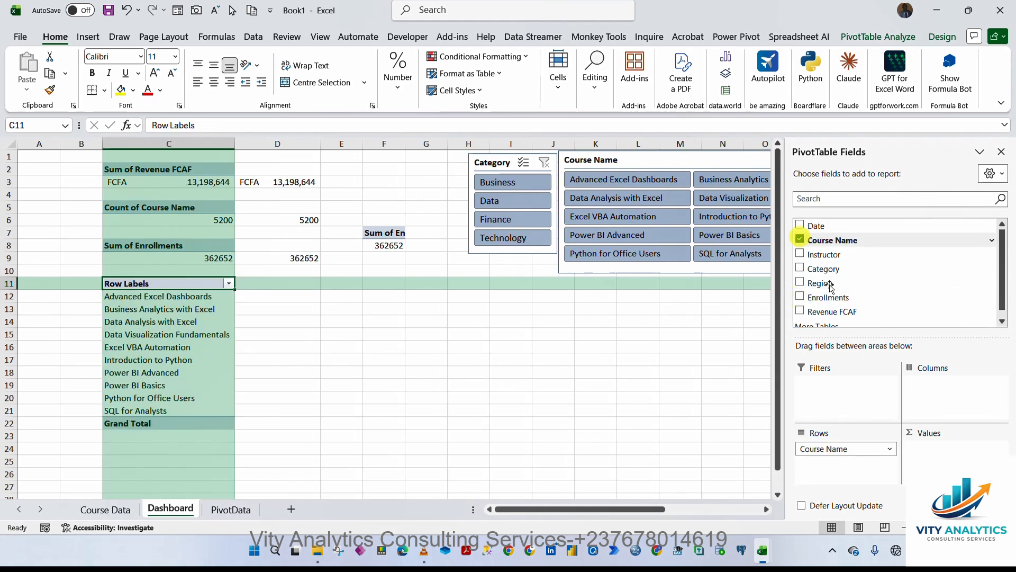
pyautogui.click(800, 313)
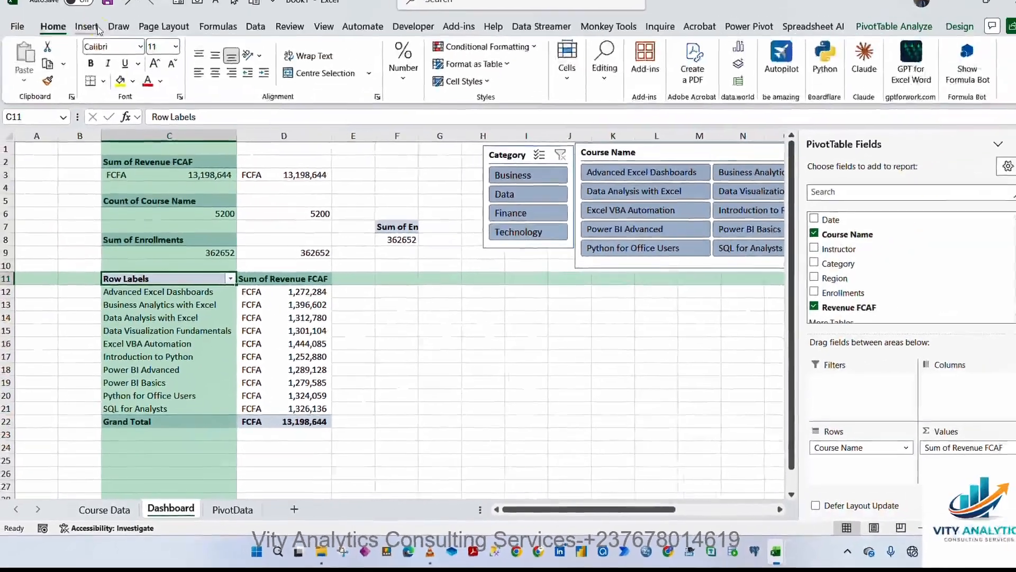
# Insert a 3-D clustered column PivotChart from it and move the chart beside the PivotTable.
pyautogui.click(97, 36)
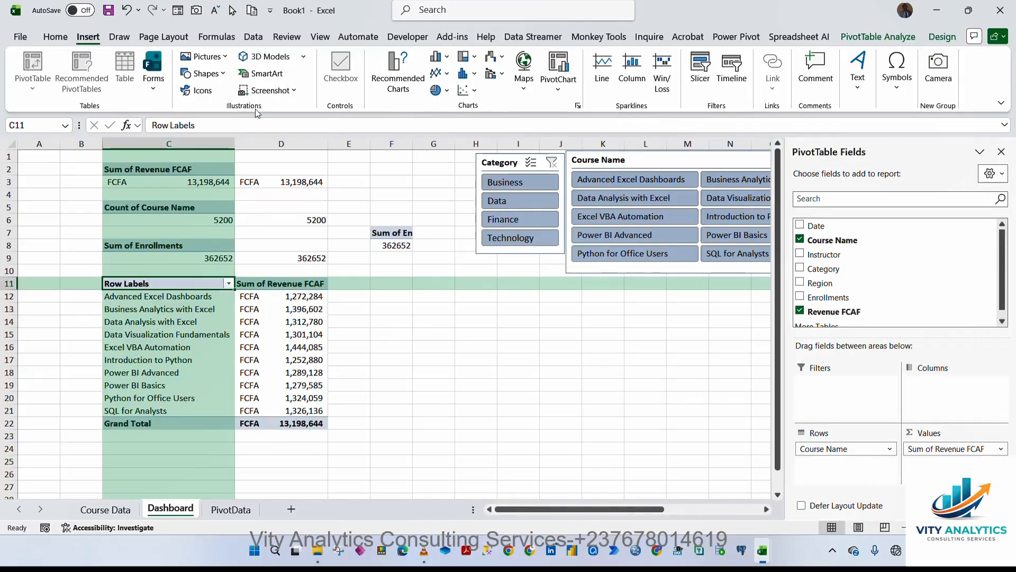
pyautogui.click(445, 57)
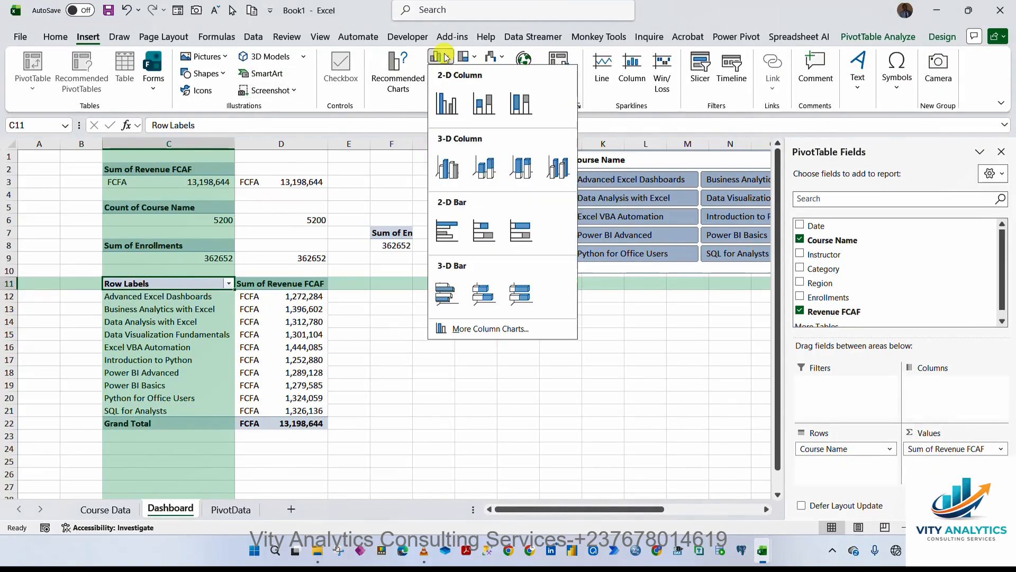
pyautogui.click(484, 174)
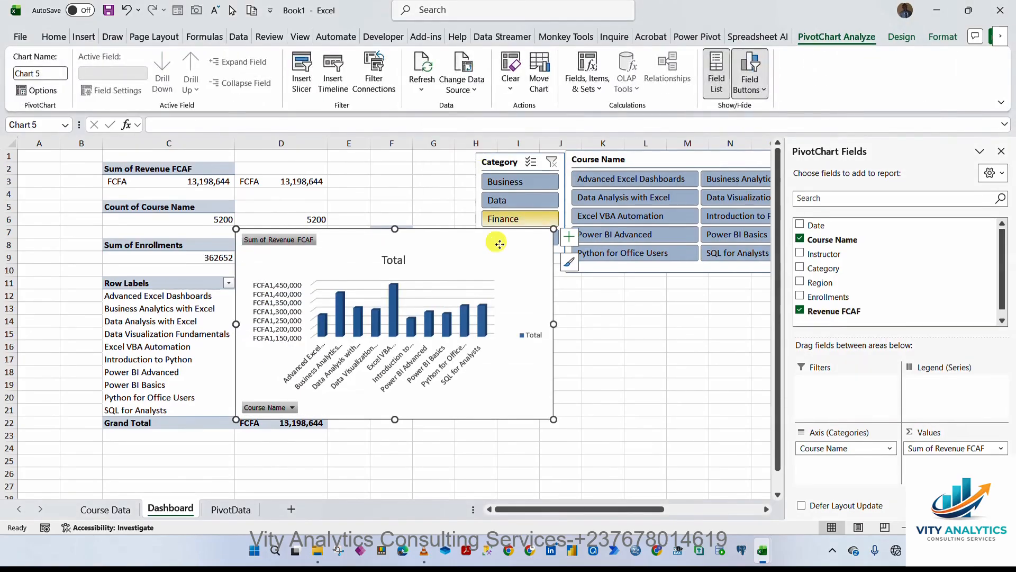
pyautogui.moveTo(496, 242); pyautogui.dragTo(594, 289)
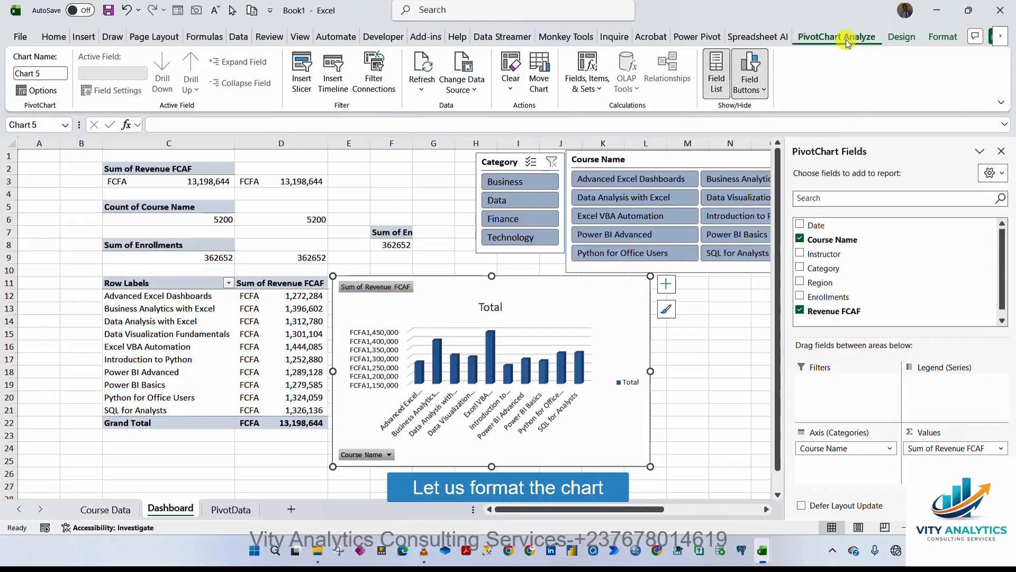
# Hide all field buttons on the chart and remove its title, gridlines and legend.
pyautogui.click(750, 84)
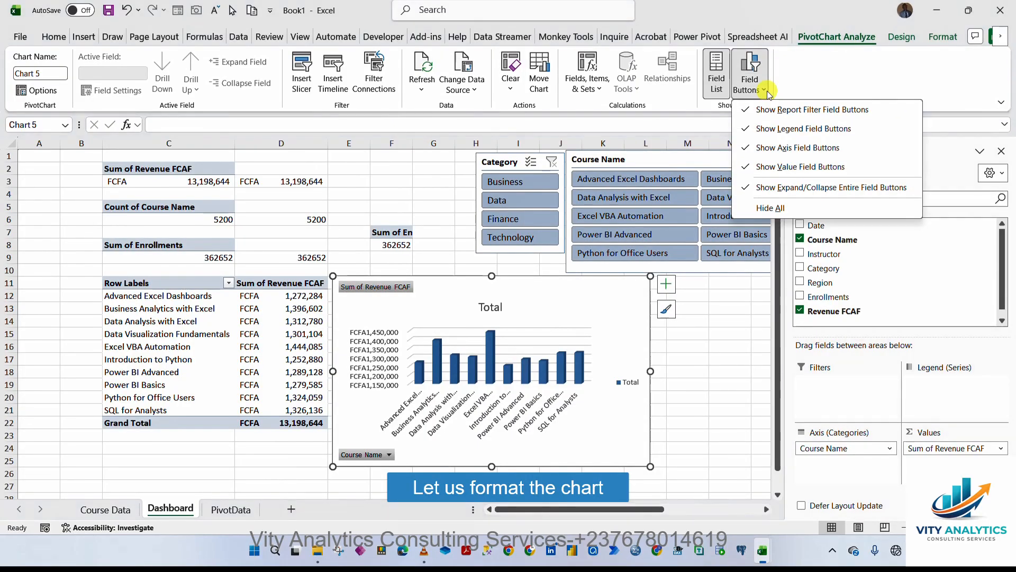
pyautogui.click(782, 207)
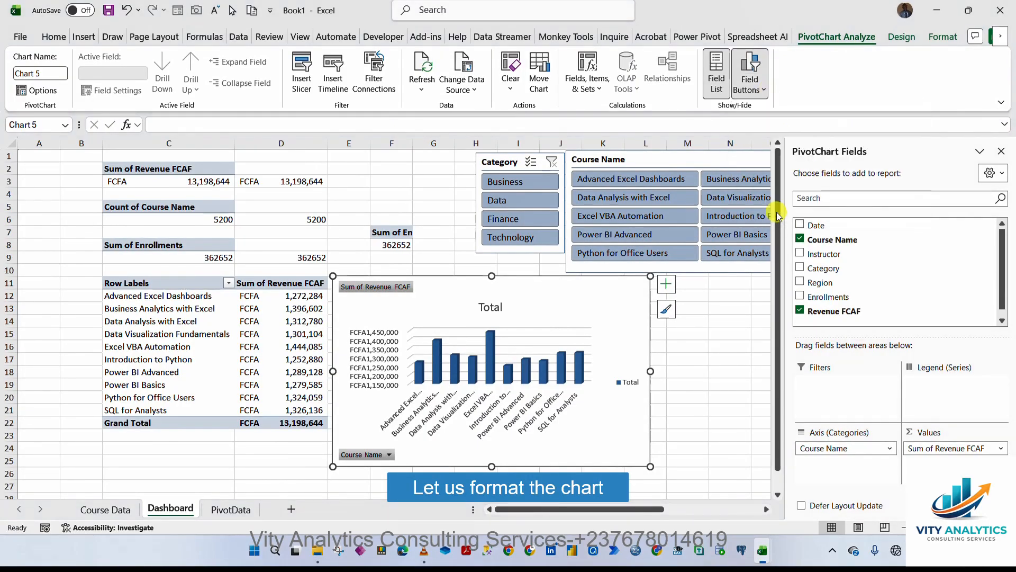
pyautogui.click(669, 289)
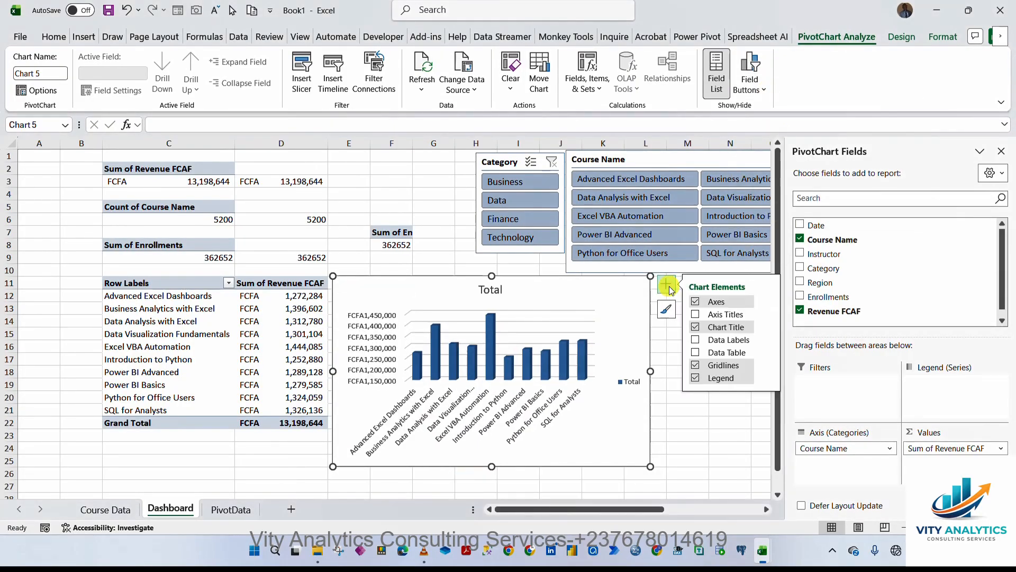
pyautogui.click(695, 327)
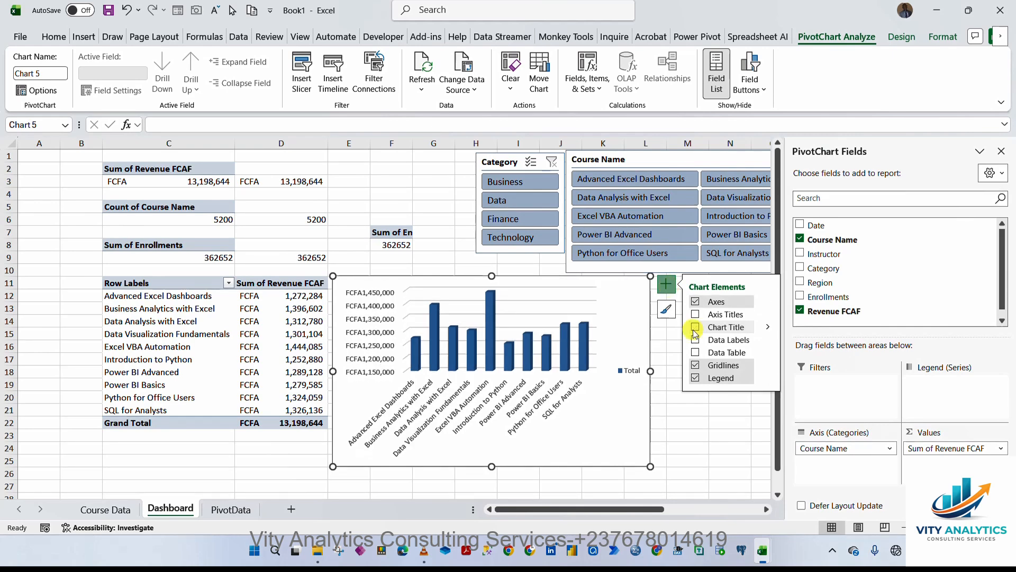
pyautogui.click(696, 365)
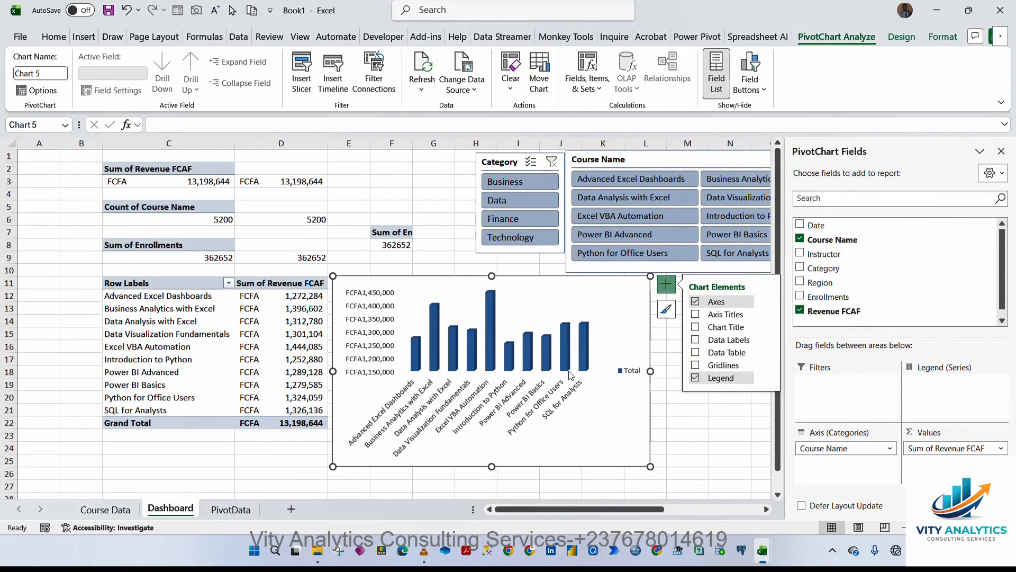
pyautogui.click(696, 378)
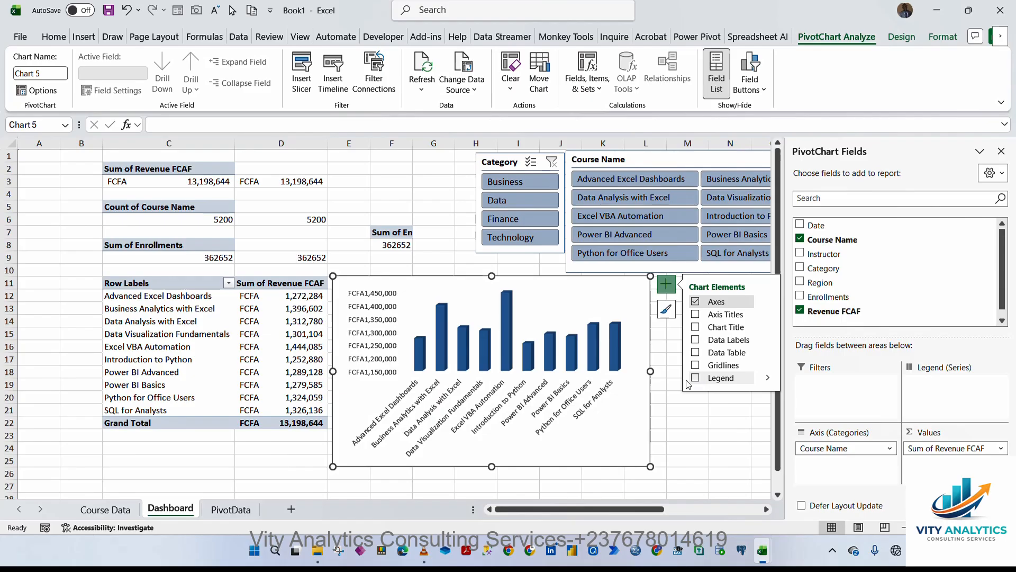
# Delete the chart's vertical value axis.
pyautogui.click(696, 302)
pyautogui.click(695, 301)
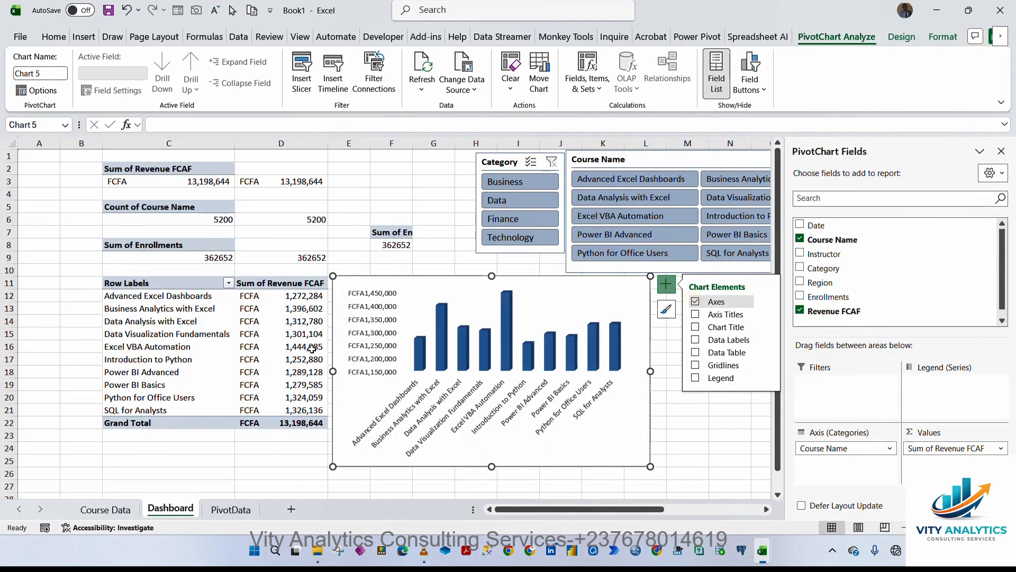
pyautogui.click(378, 296)
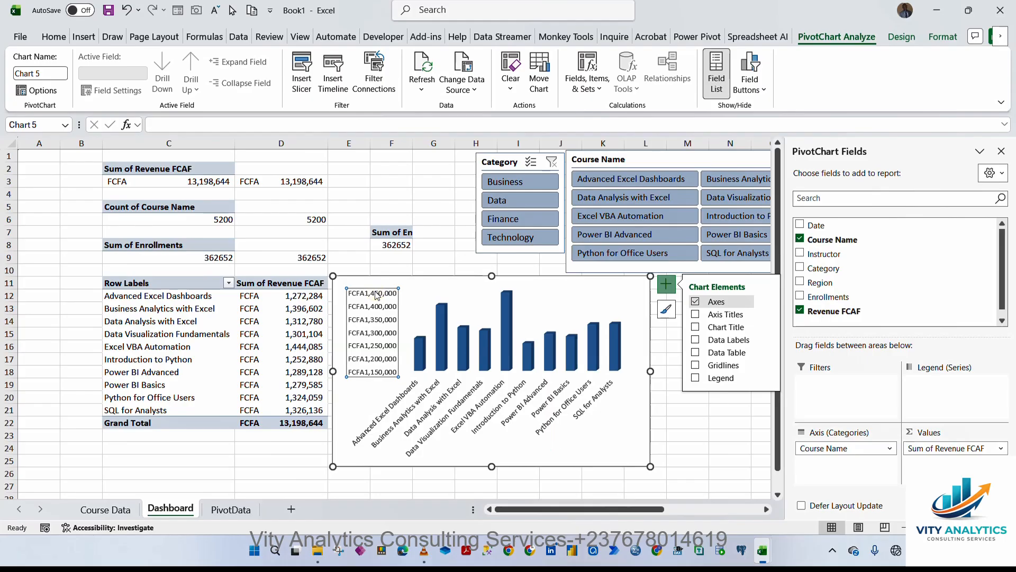
pyautogui.press('Delete')
# Set the chart area's shape fill to No Fill.
pyautogui.click(390, 287)
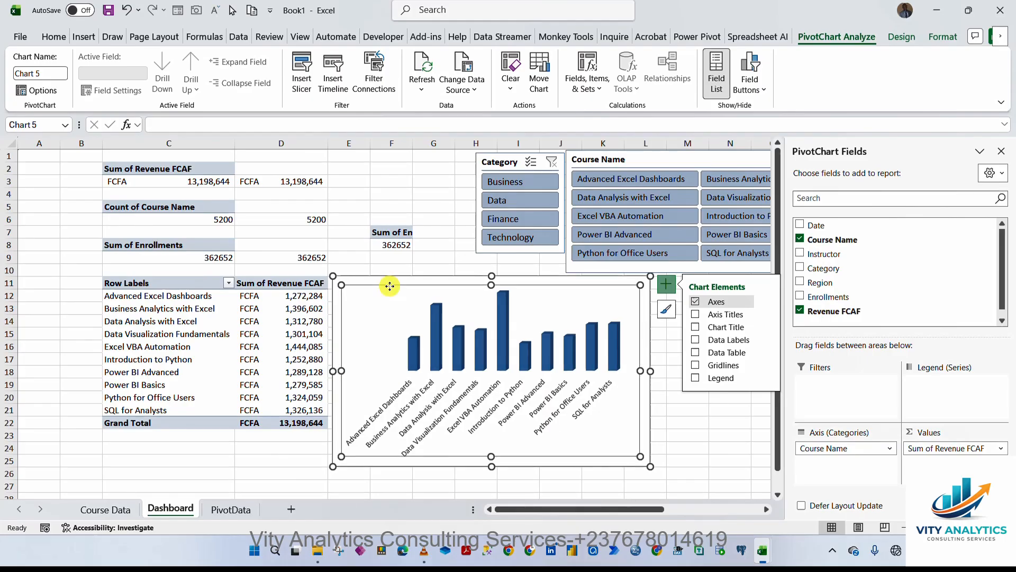
pyautogui.click(386, 277)
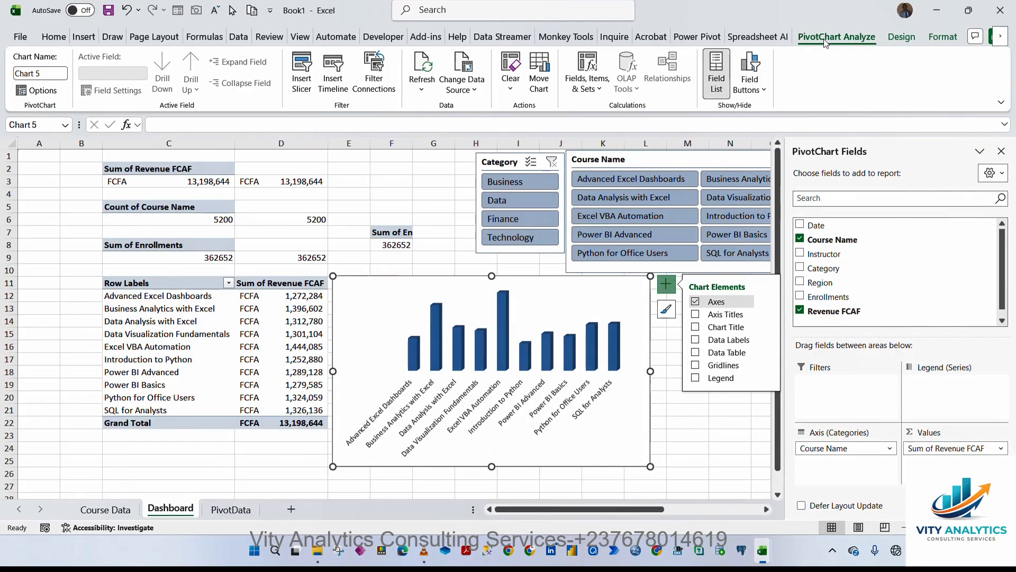
pyautogui.click(942, 36)
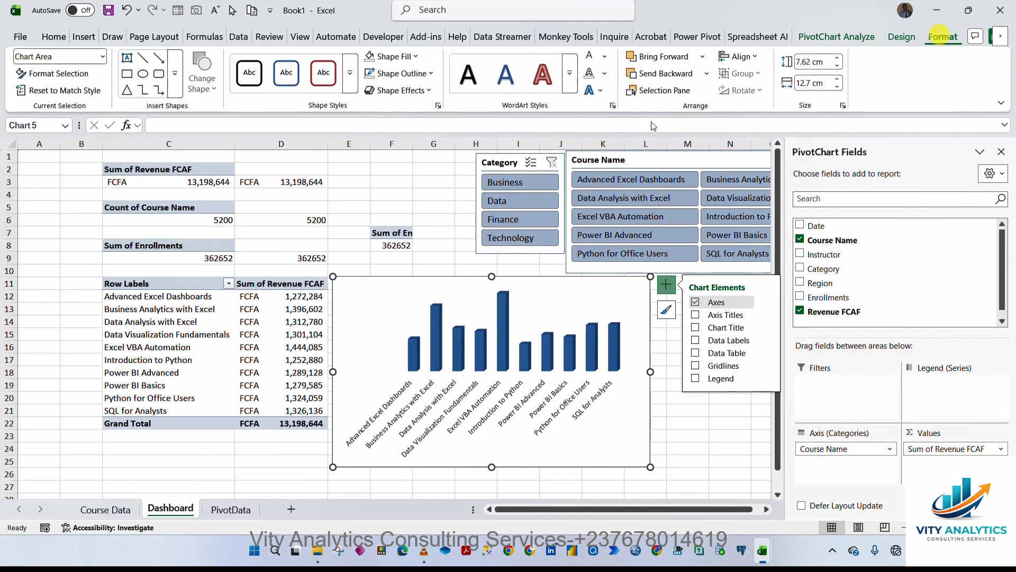
pyautogui.click(416, 56)
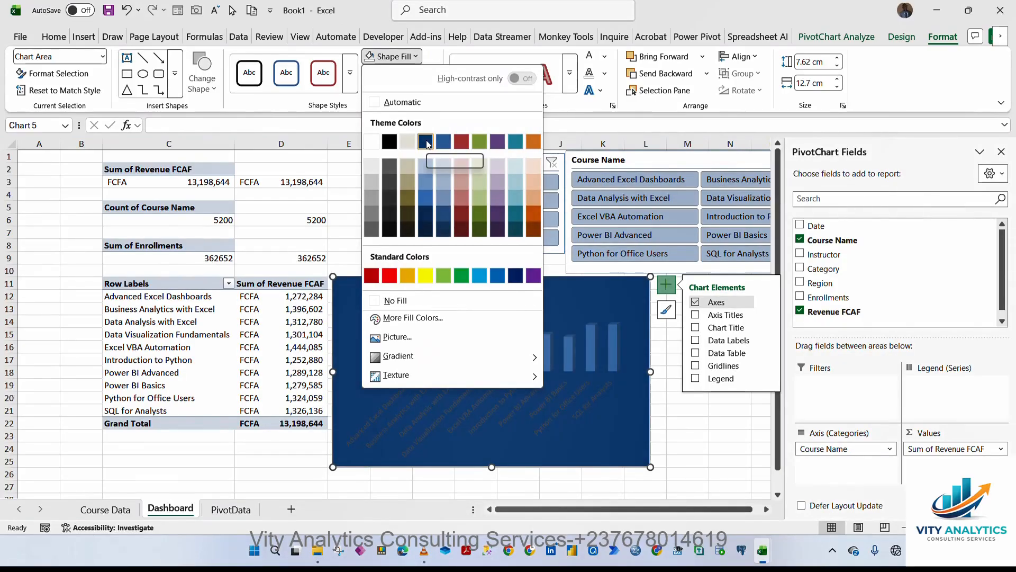
pyautogui.click(413, 300)
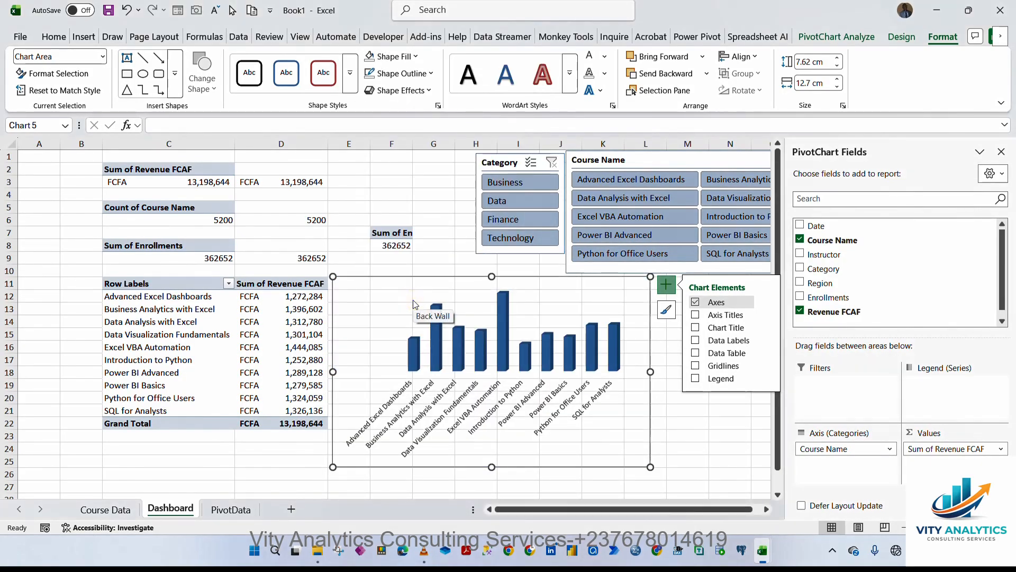
# Set the chart area's shape outline to No Outline.
pyautogui.click(400, 73)
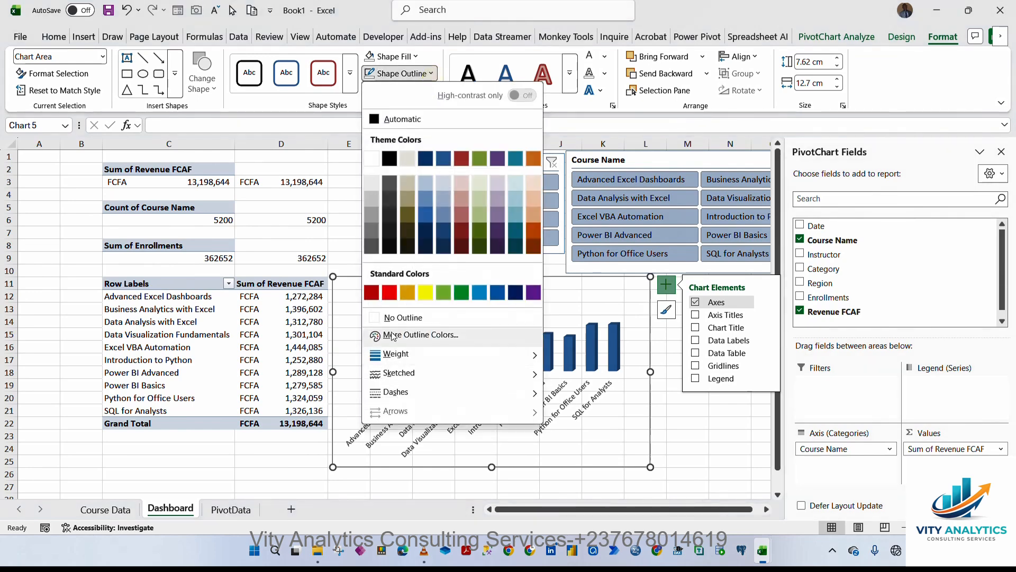
pyautogui.click(396, 317)
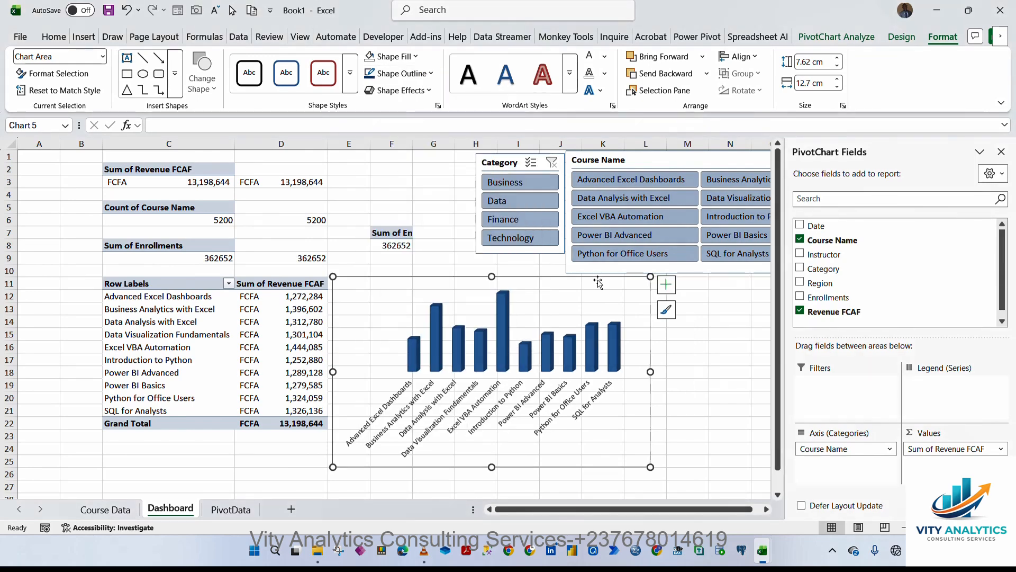
# On the PivotData dashboard sheet, move the copied chart into the lower panel beside the KPI cards and resize it.
pyautogui.click(231, 509)
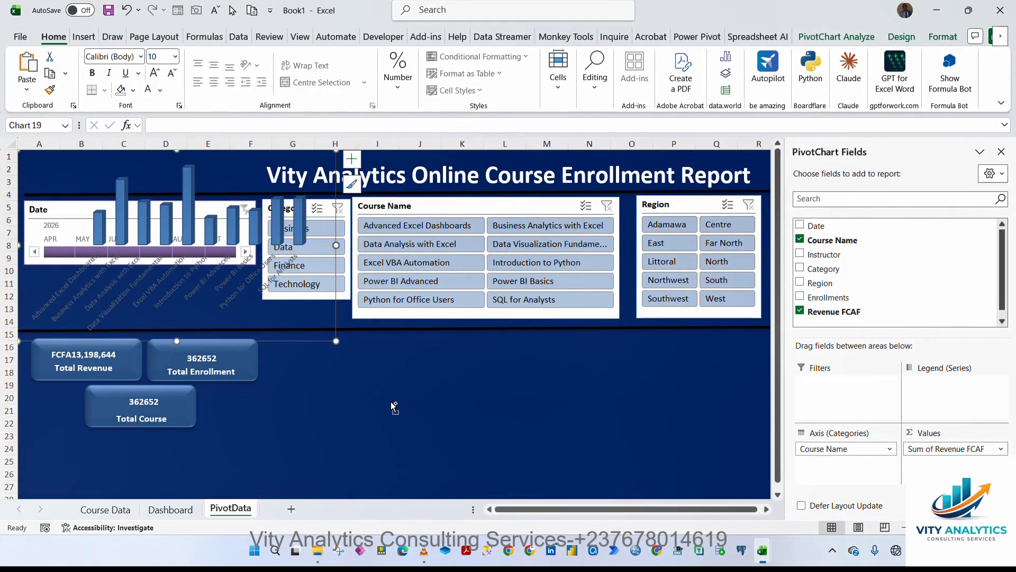
pyautogui.moveTo(319, 348); pyautogui.dragTo(525, 470)
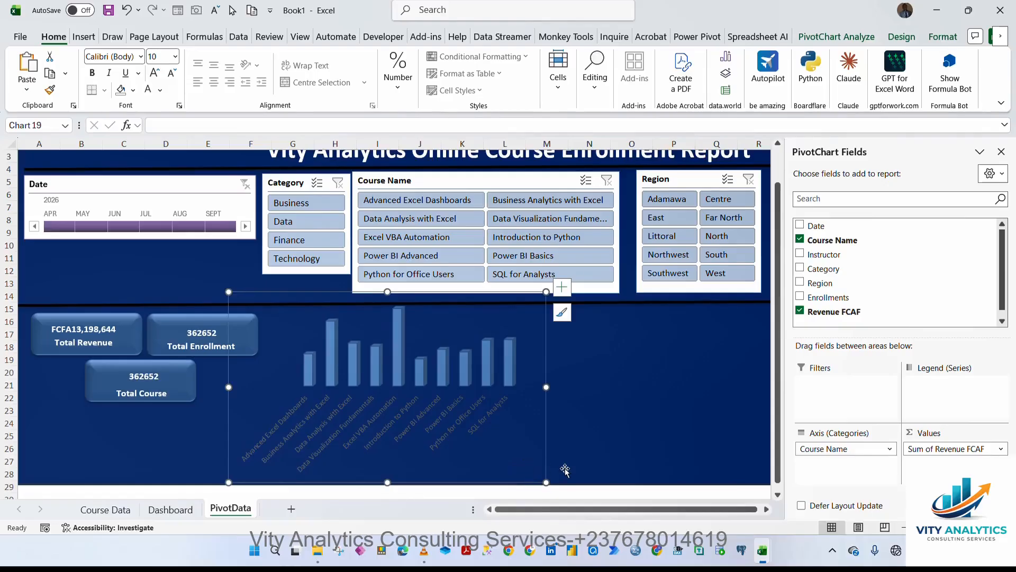
pyautogui.click(229, 292)
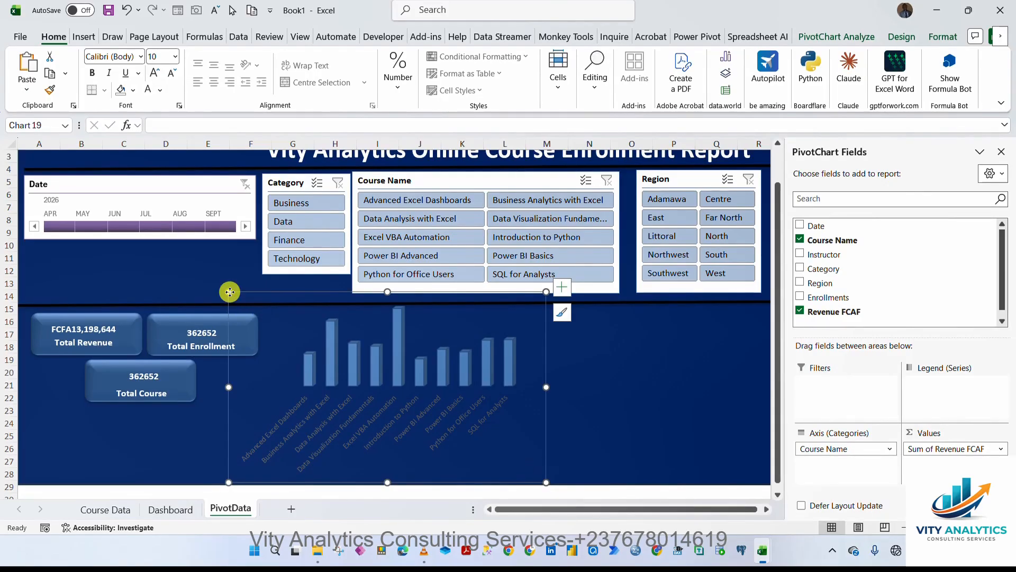
pyautogui.click(616, 337)
pyautogui.scroll(-1, 616, 337)
pyautogui.click(312, 316)
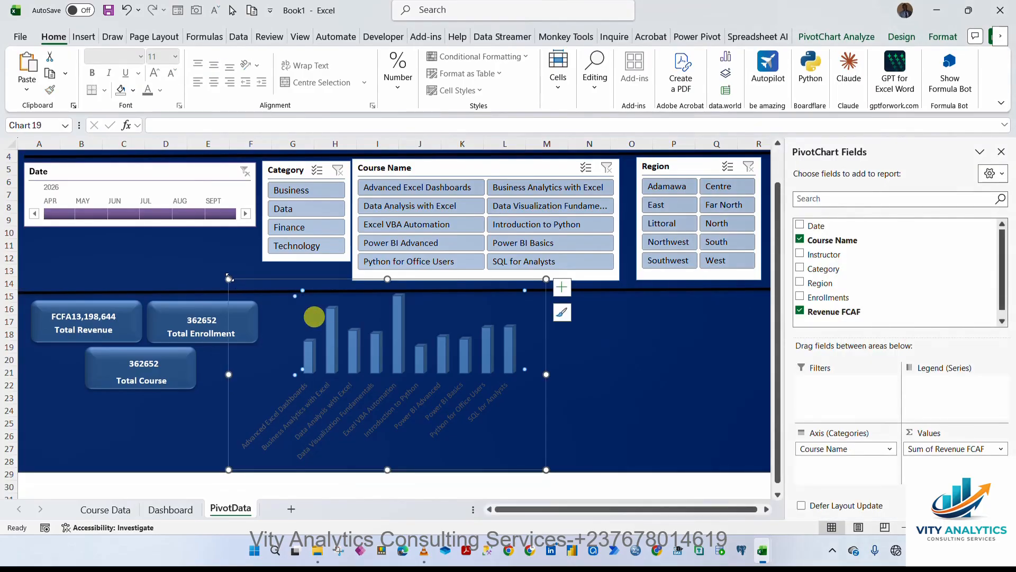
pyautogui.moveTo(229, 279); pyautogui.dragTo(305, 305)
pyautogui.click(490, 309)
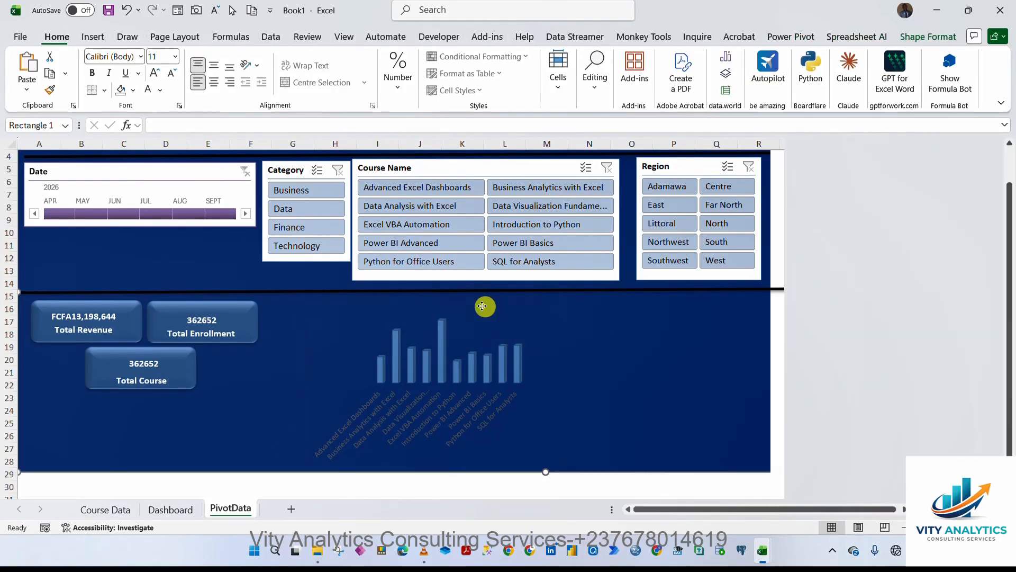
pyautogui.click(499, 320)
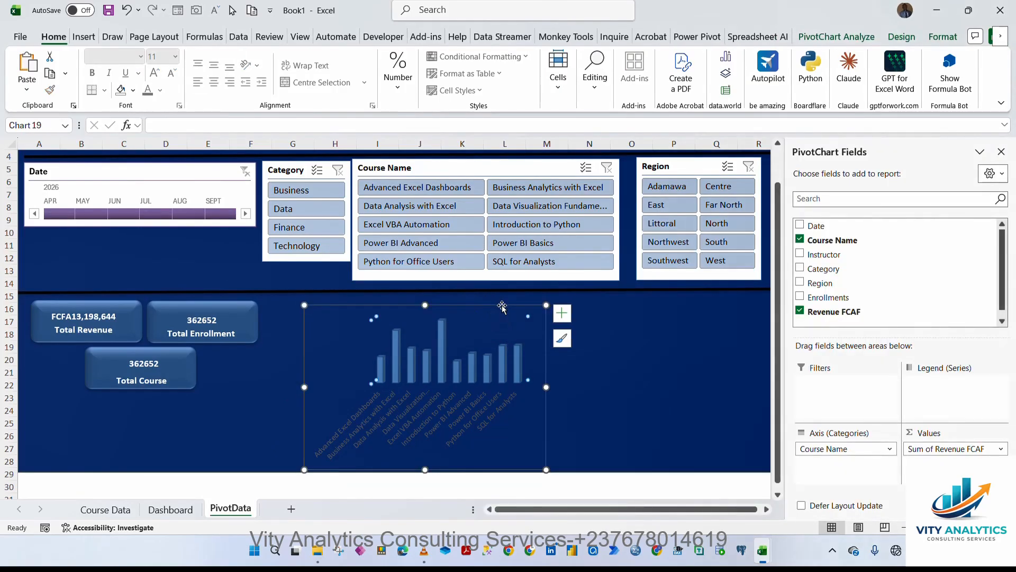
pyautogui.moveTo(502, 305); pyautogui.dragTo(483, 301)
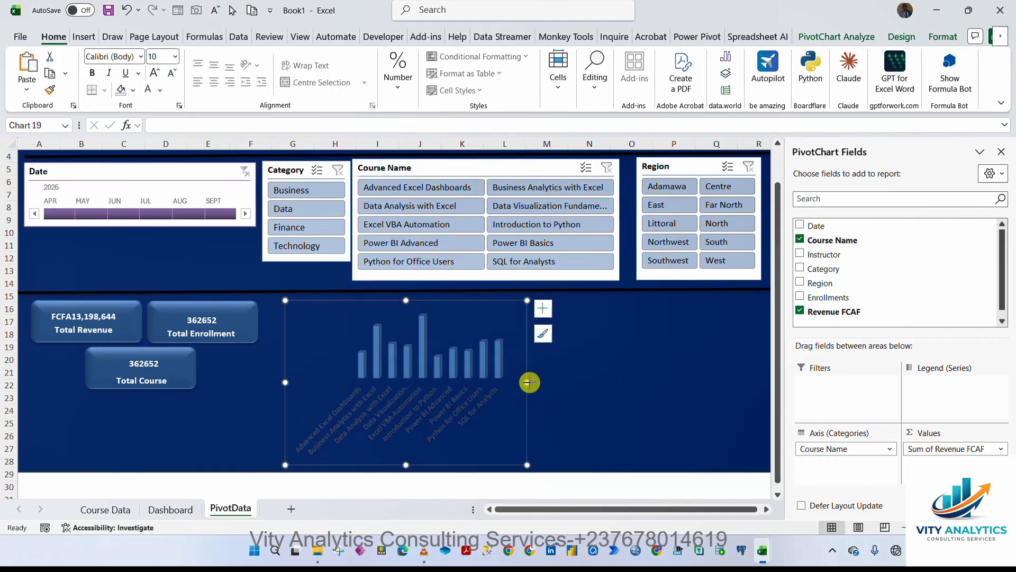
pyautogui.moveTo(528, 382); pyautogui.dragTo(547, 382)
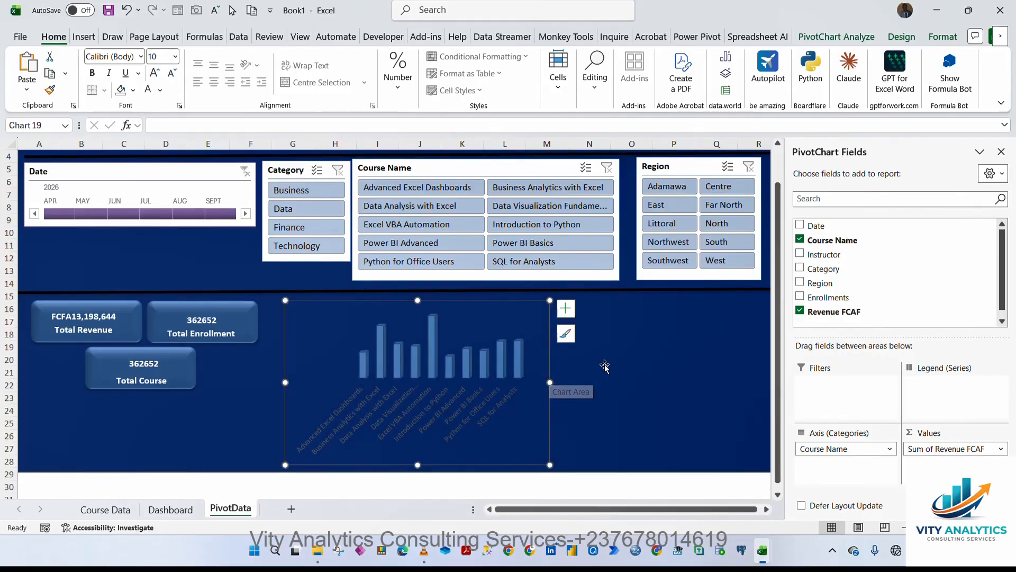
# Set the font colour of the chart's course-name axis labels to white.
pyautogui.click(504, 397)
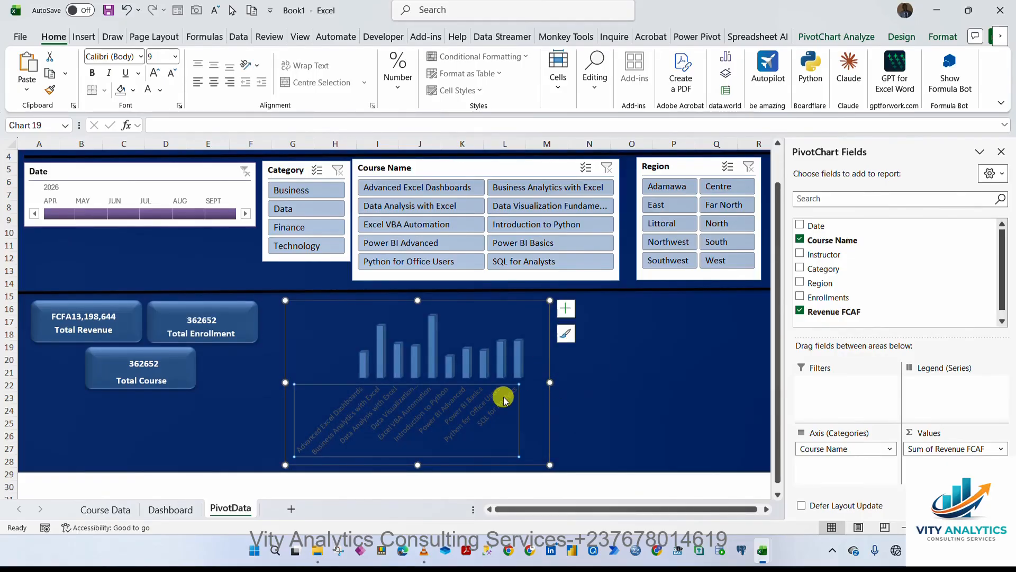
pyautogui.click(148, 90)
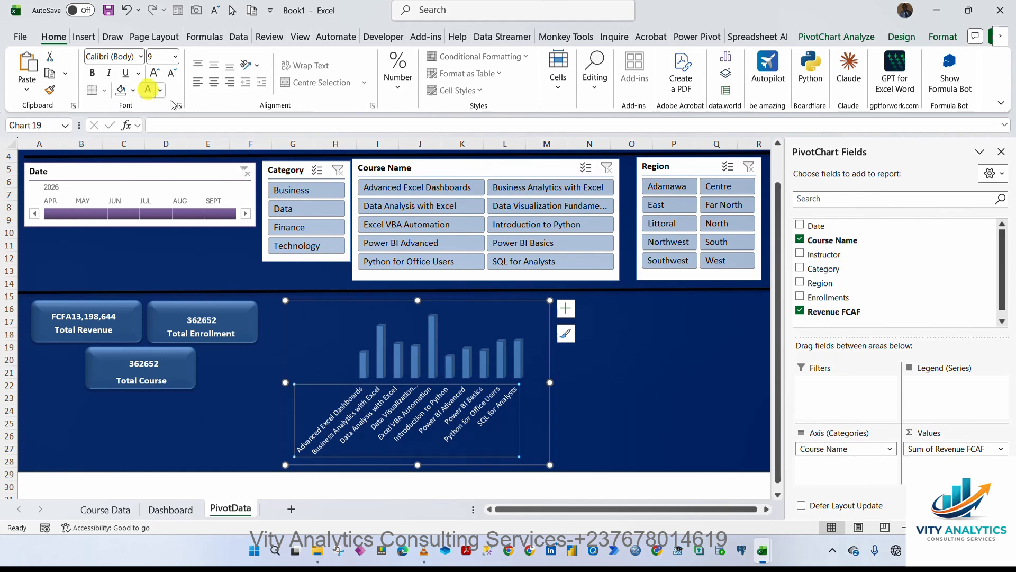
pyautogui.click(550, 372)
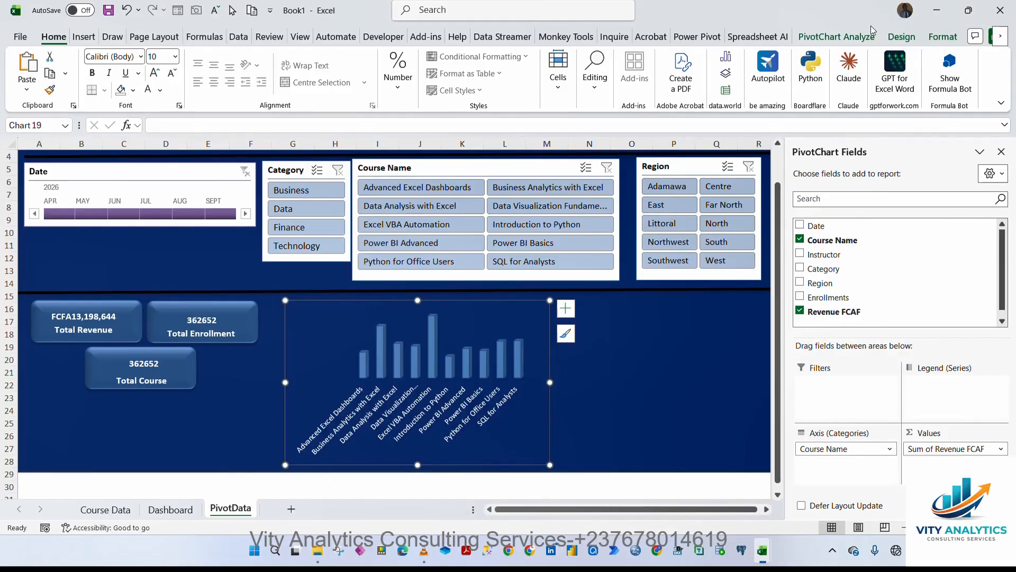
# Change the chart type to Clustered Bar and shrink the chart slightly.
pyautogui.click(901, 36)
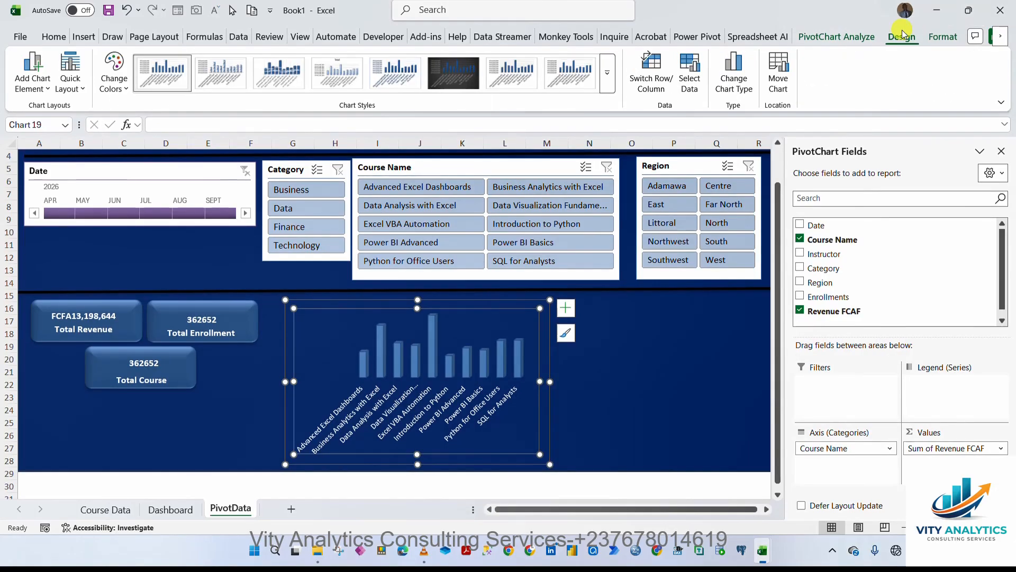
pyautogui.click(747, 85)
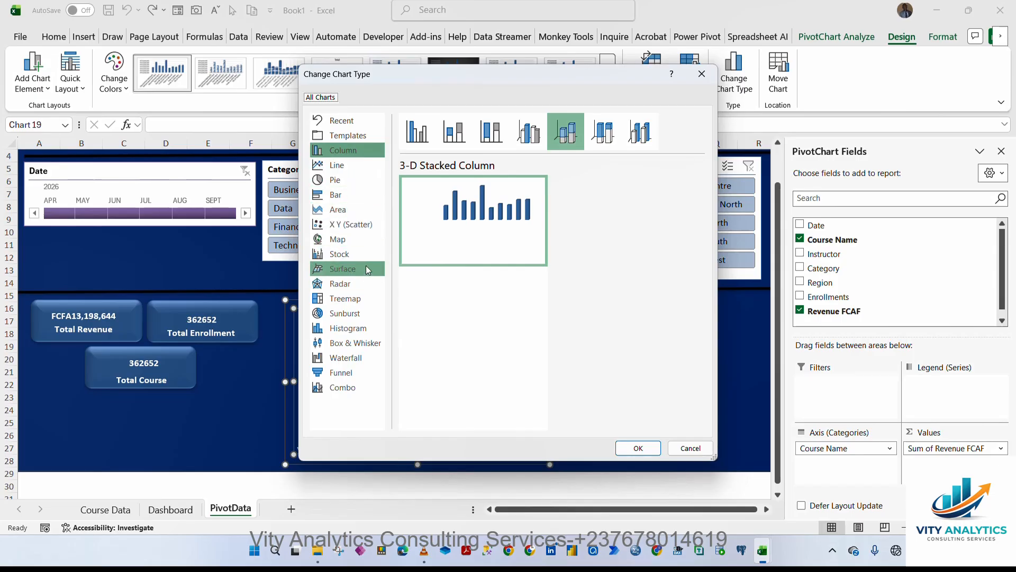
pyautogui.click(347, 122)
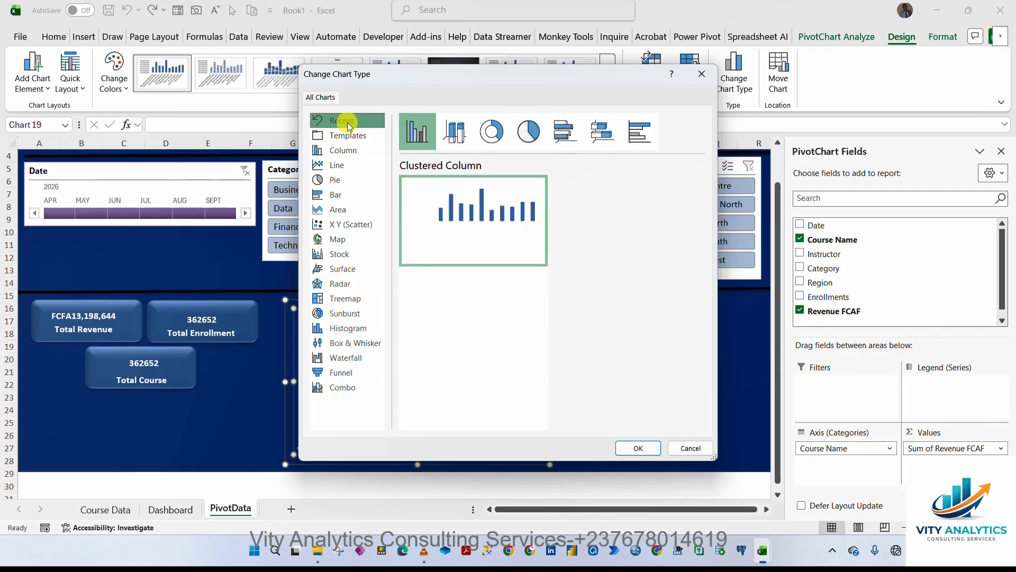
pyautogui.click(647, 133)
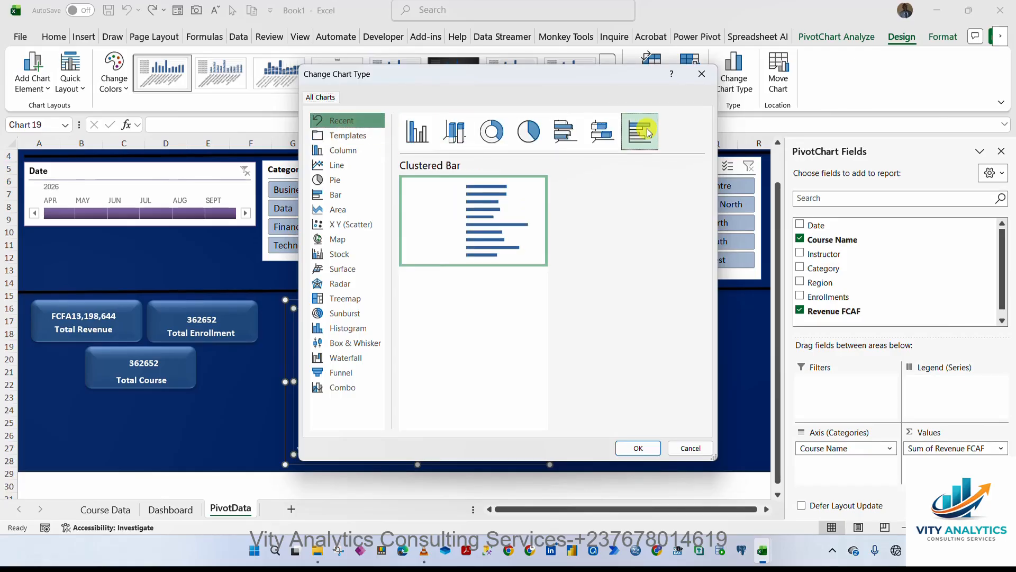
pyautogui.click(638, 448)
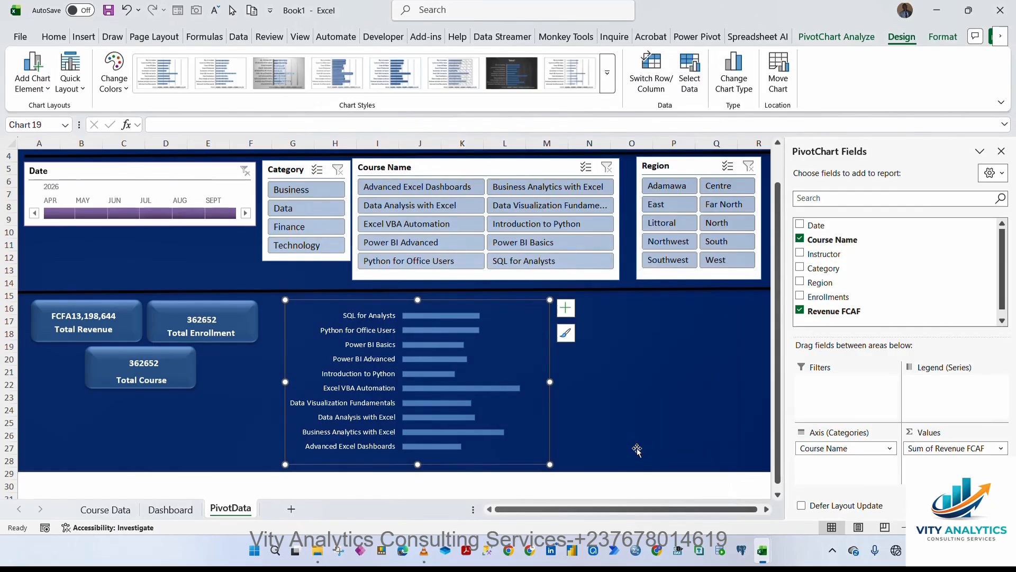
pyautogui.moveTo(550, 464); pyautogui.dragTo(509, 442)
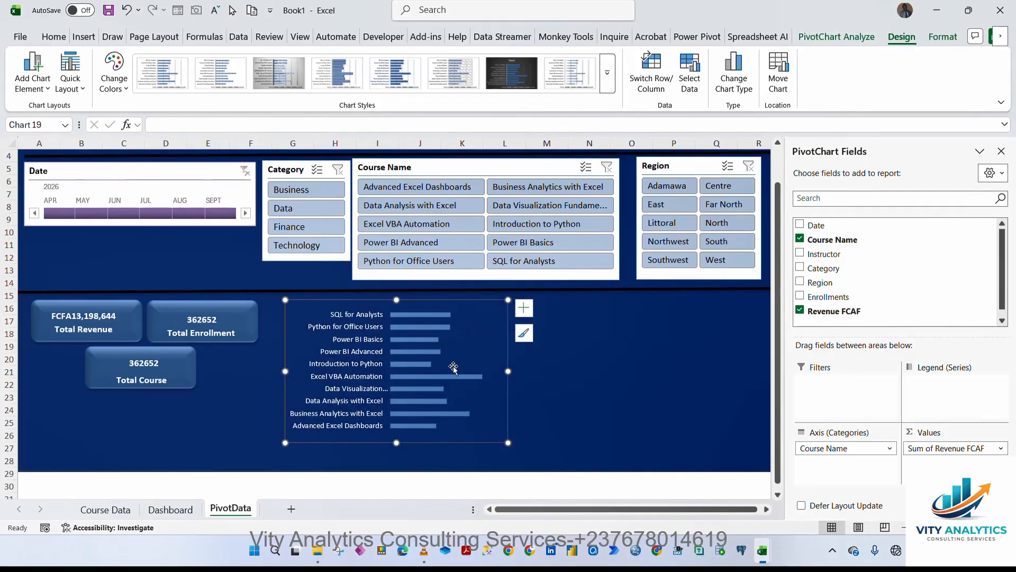
# Add data labels to the bars positioned at Inside End.
pyautogui.click(524, 308)
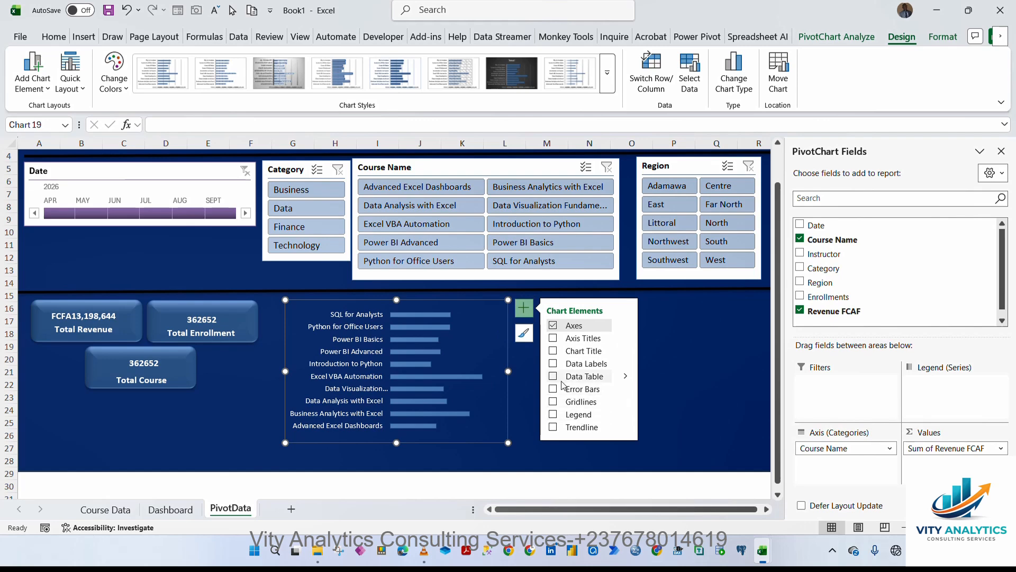
pyautogui.click(553, 365)
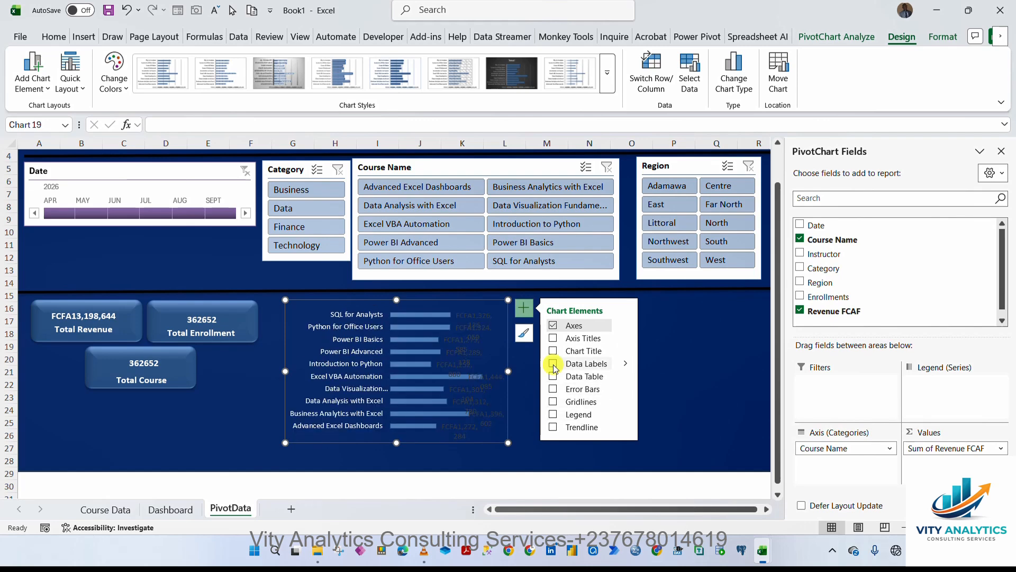
pyautogui.click(625, 364)
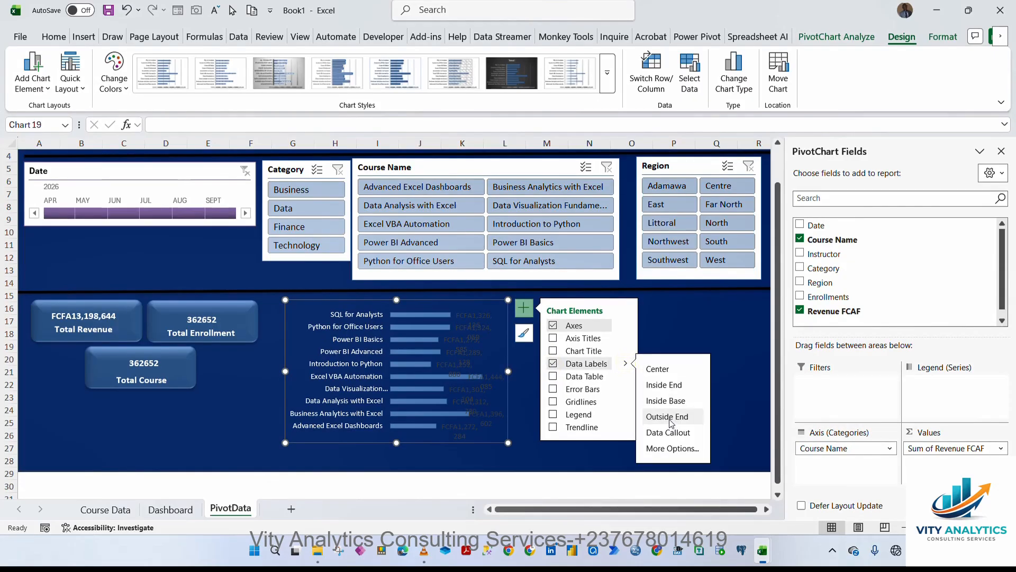
pyautogui.click(672, 390)
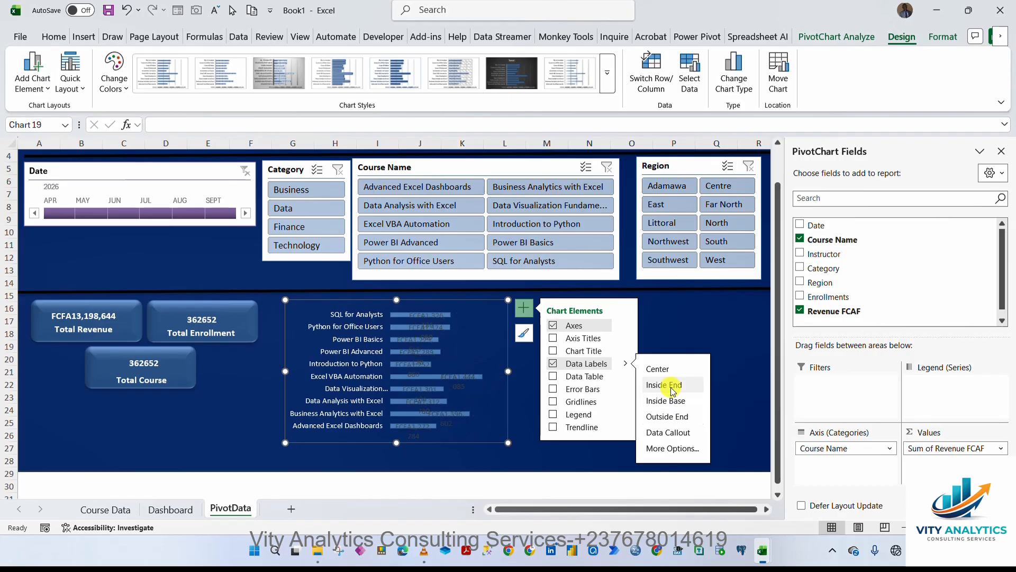
# Try a white shape fill on the data labels and undo it.
pyautogui.click(428, 319)
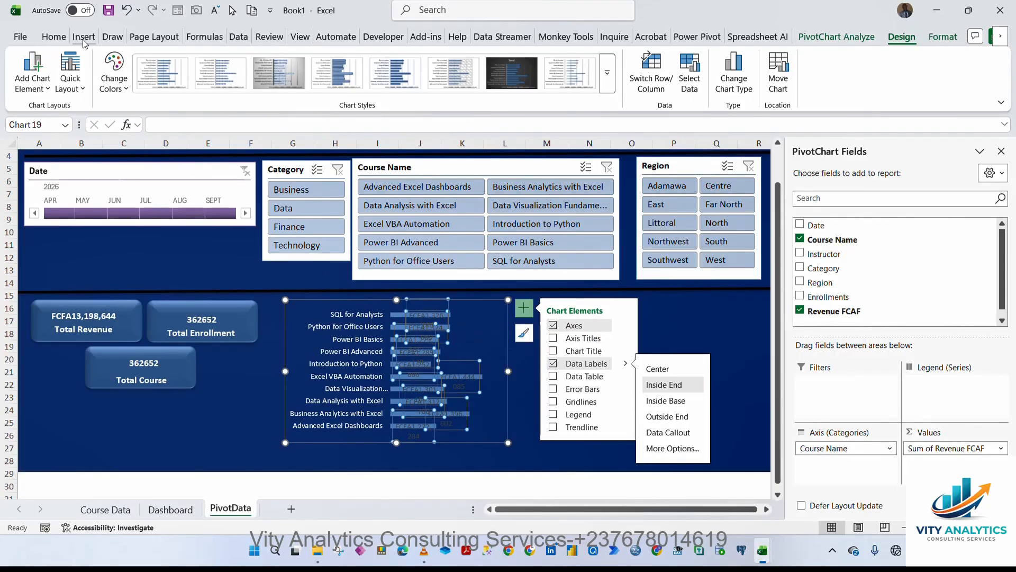
pyautogui.click(943, 37)
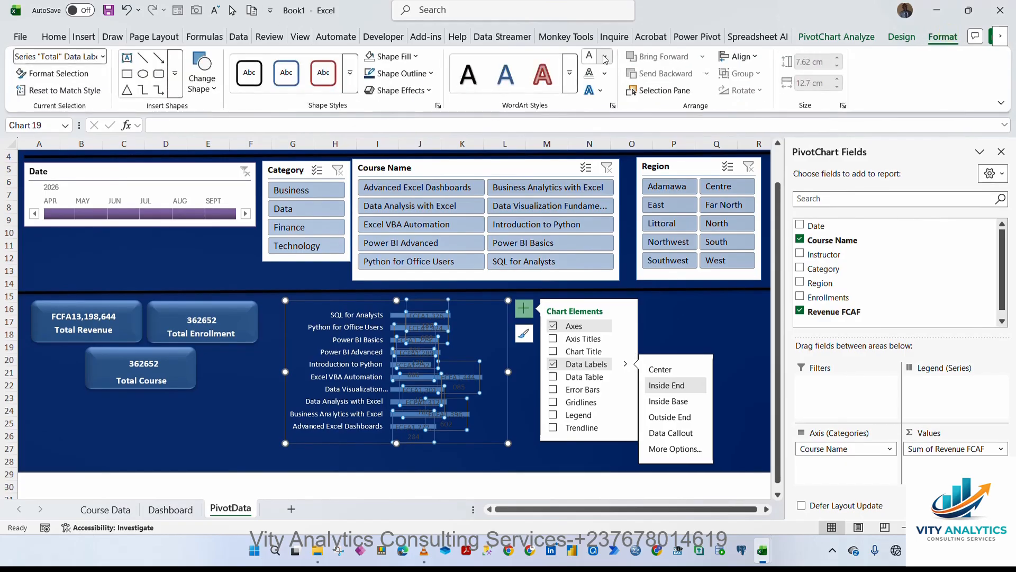
pyautogui.click(415, 56)
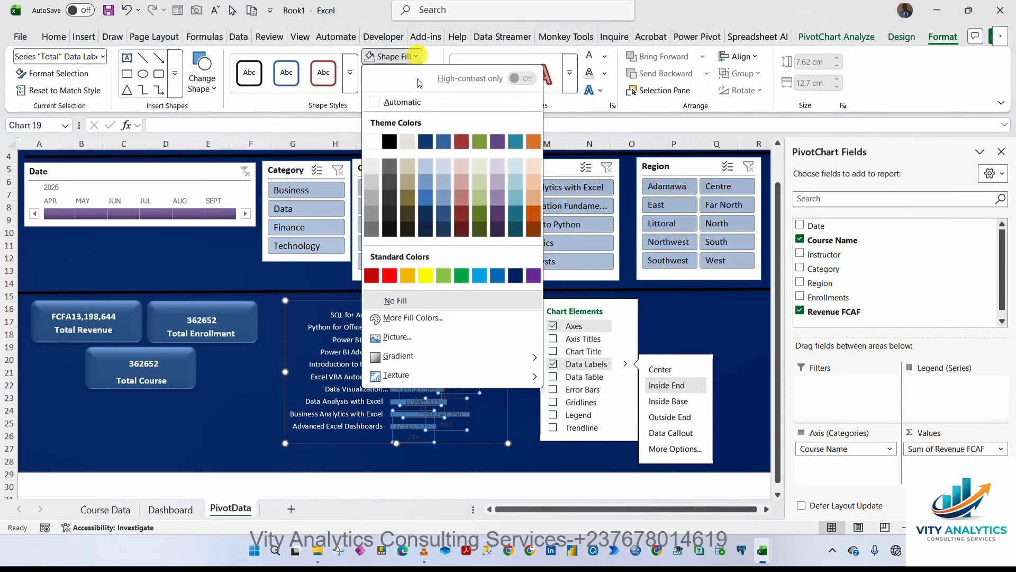
pyautogui.click(372, 142)
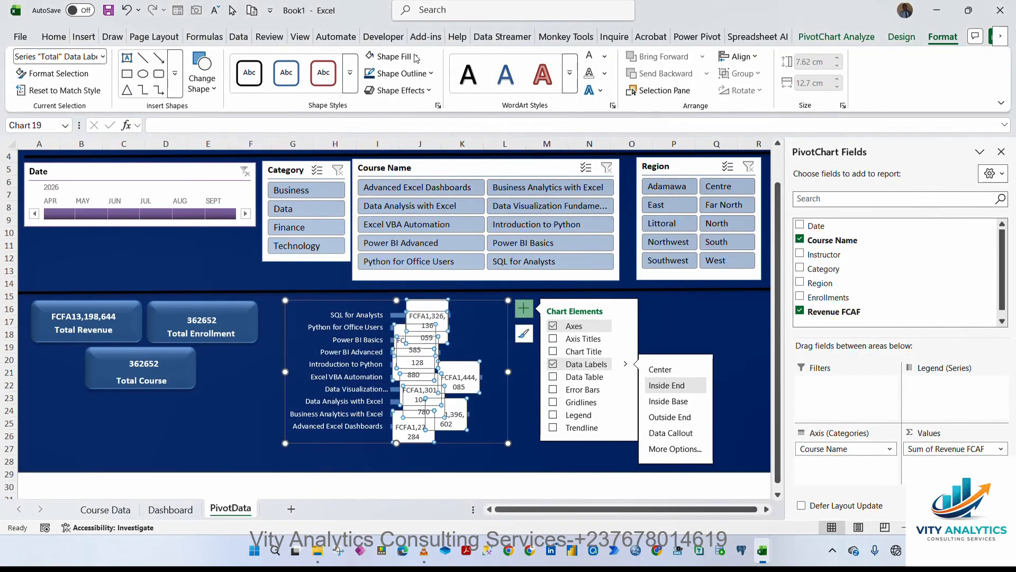
pyautogui.click(127, 11)
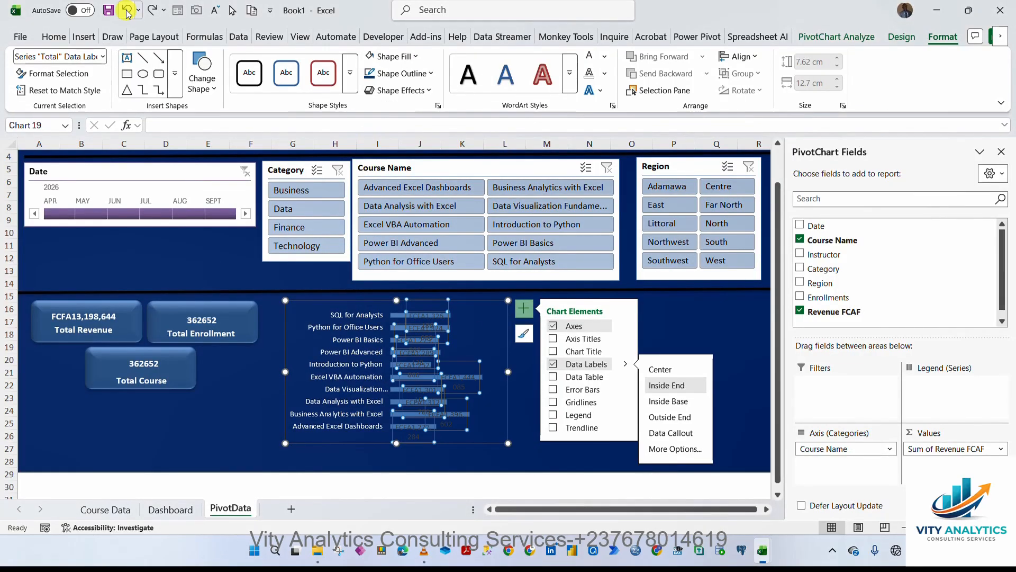
# Set the data labels' font colour to white and widen the chart to the right.
pyautogui.click(58, 37)
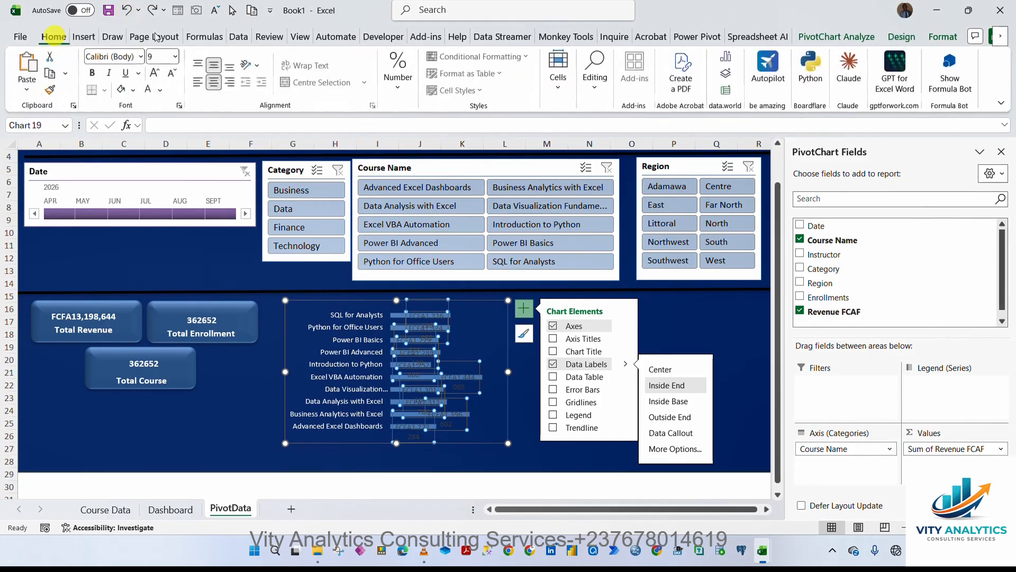
pyautogui.click(151, 93)
pyautogui.click(539, 467)
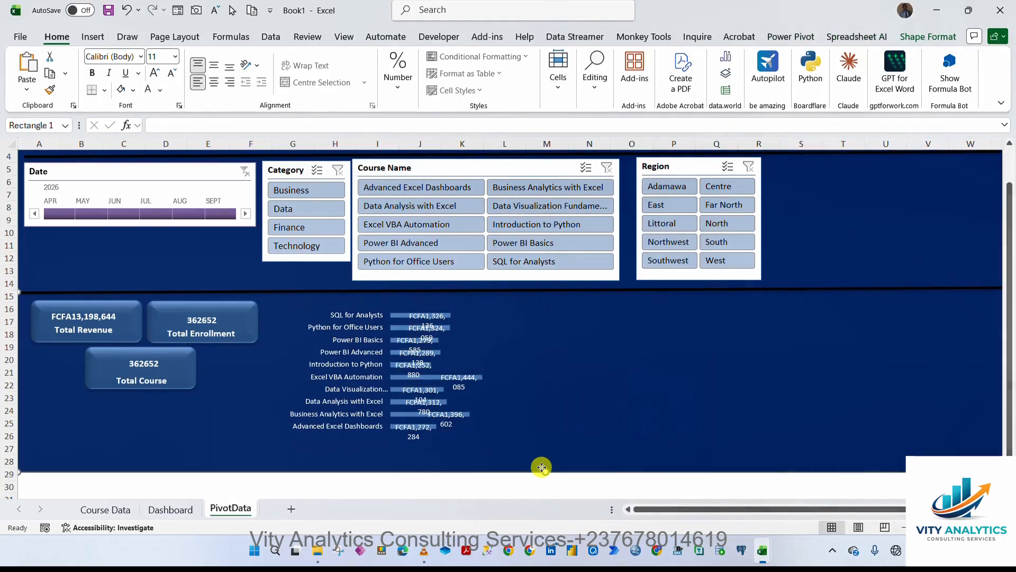
pyautogui.click(460, 386)
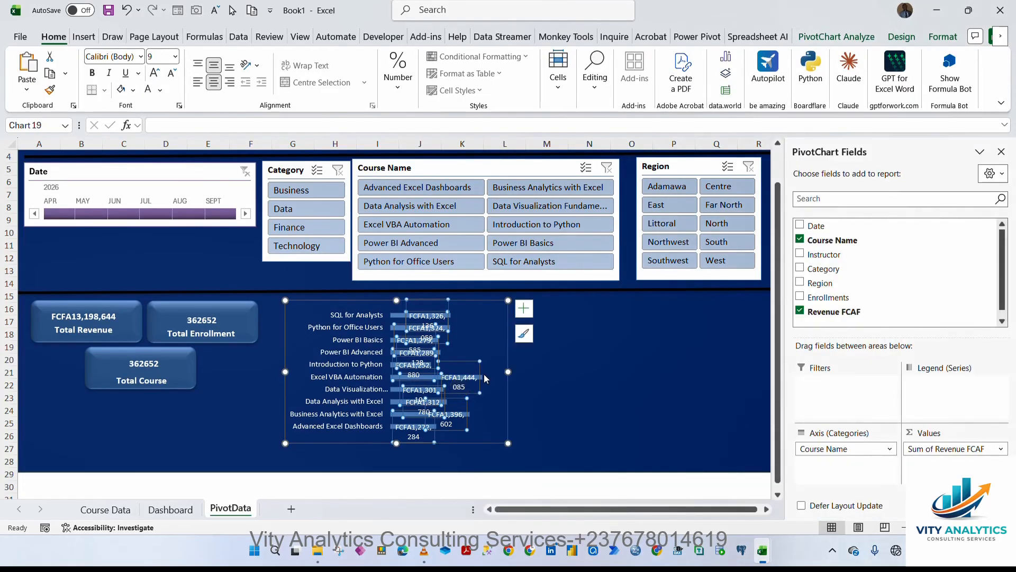
pyautogui.moveTo(507, 372); pyautogui.dragTo(520, 372)
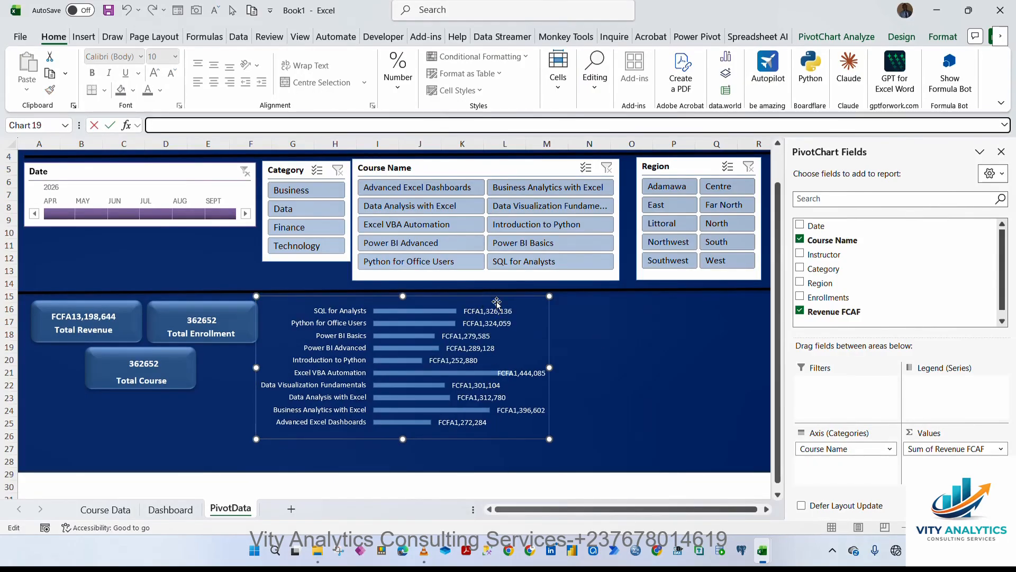
pyautogui.click(497, 302)
pyautogui.click(574, 329)
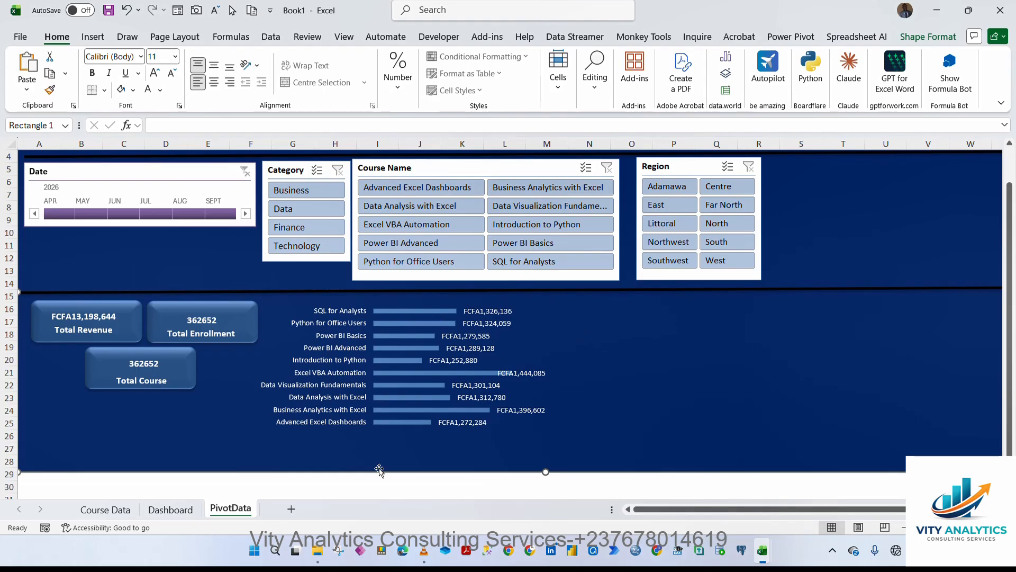
# Nudge the original PivotChart on the Dashboard sheet slightly and return to the PivotData sheet.
pyautogui.click(170, 511)
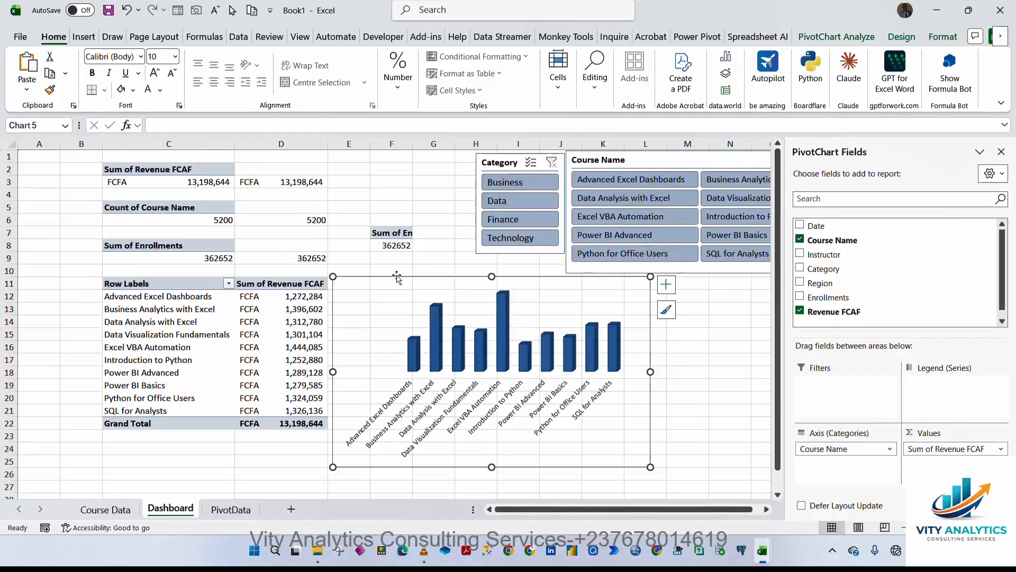
pyautogui.moveTo(398, 281)
pyautogui.mouseDown()
pyautogui.moveTo(411, 275)
pyautogui.moveTo(385, 276)
pyautogui.mouseUp()
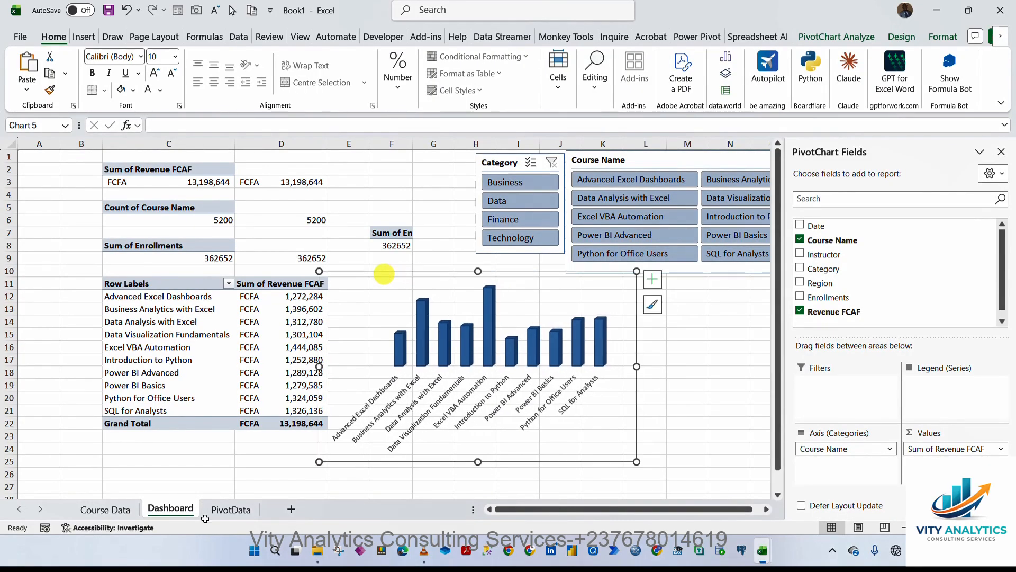
pyautogui.click(231, 510)
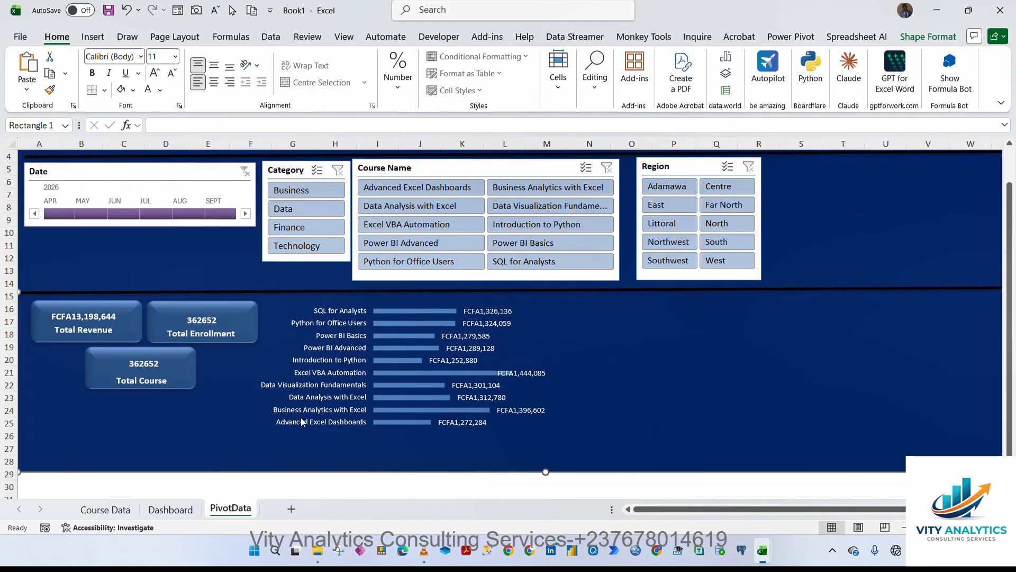
# On the Dashboard sheet, remove the Enrollments field from the enrollment PivotTable at F7.
pyautogui.click(180, 509)
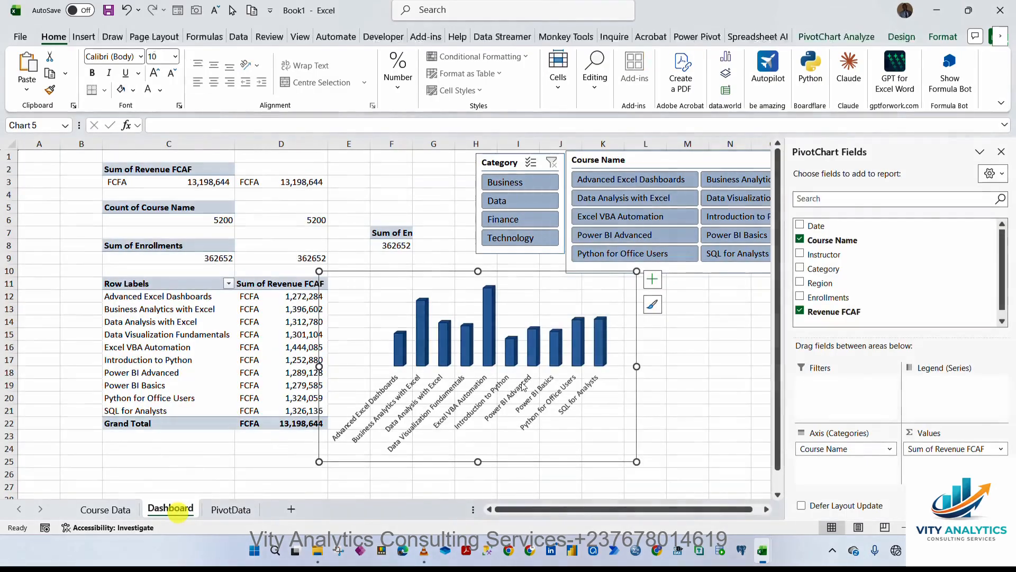
pyautogui.click(547, 276)
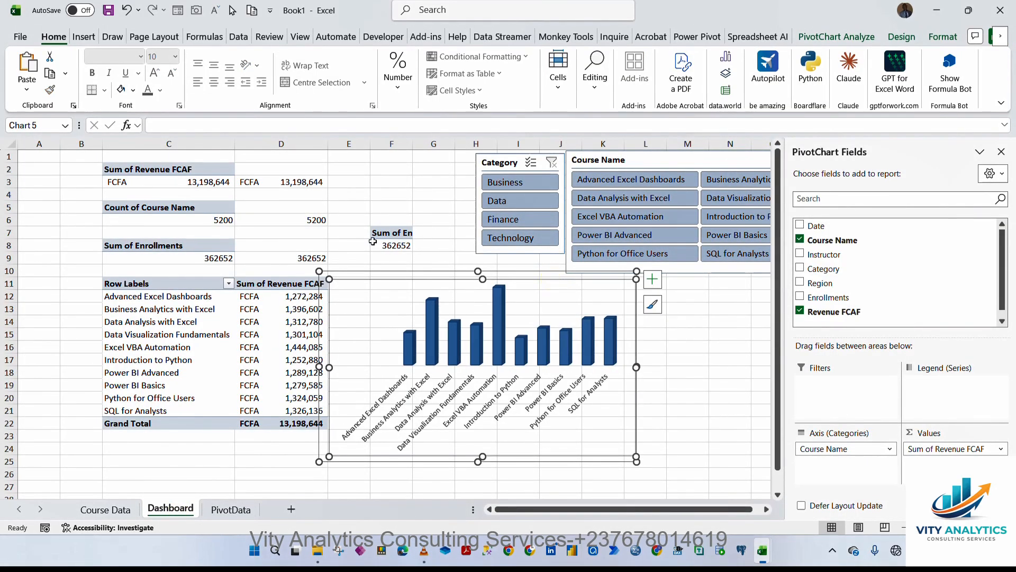
pyautogui.click(379, 235)
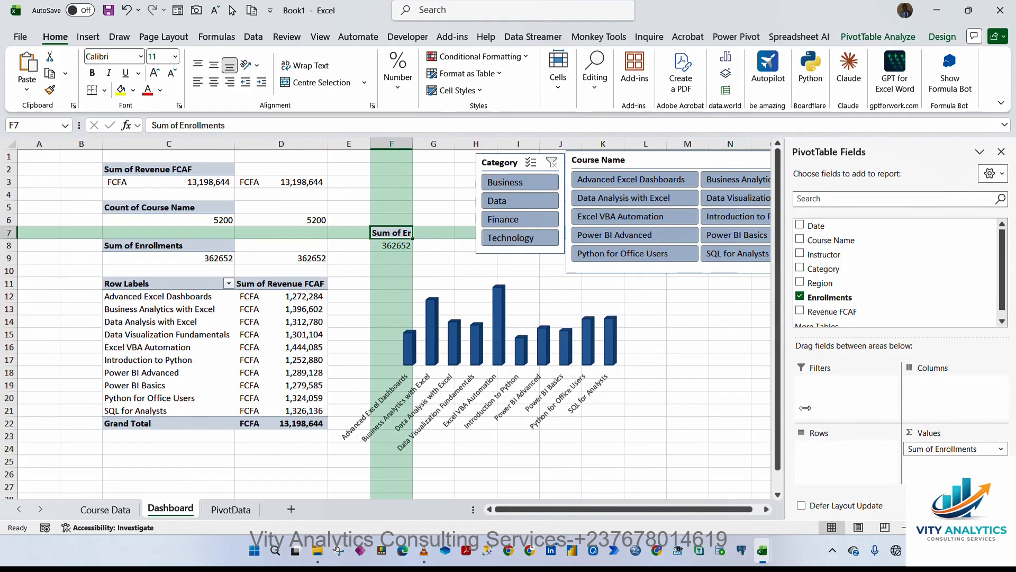
pyautogui.click(800, 296)
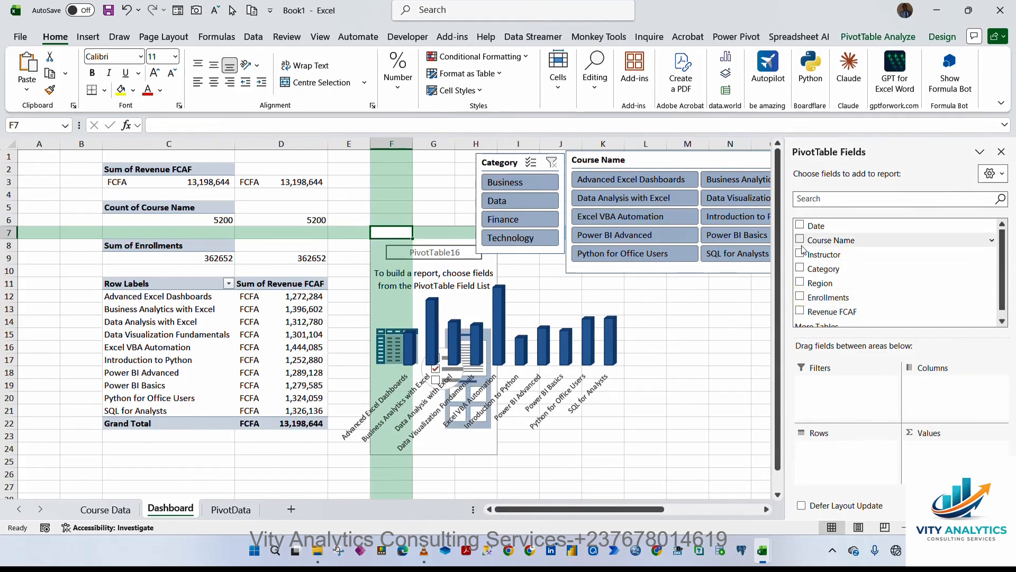
pyautogui.click(686, 324)
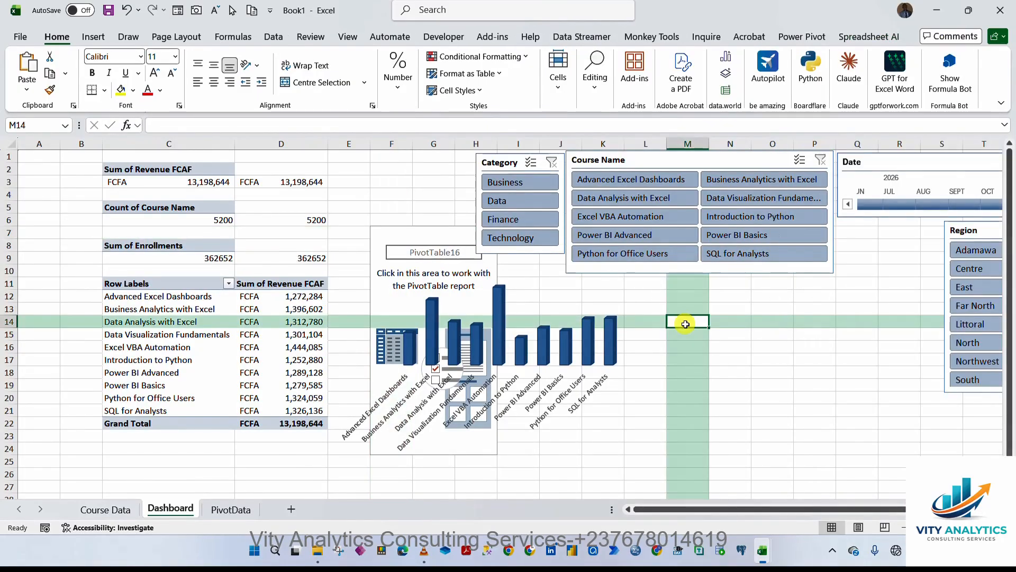
pyautogui.click(402, 219)
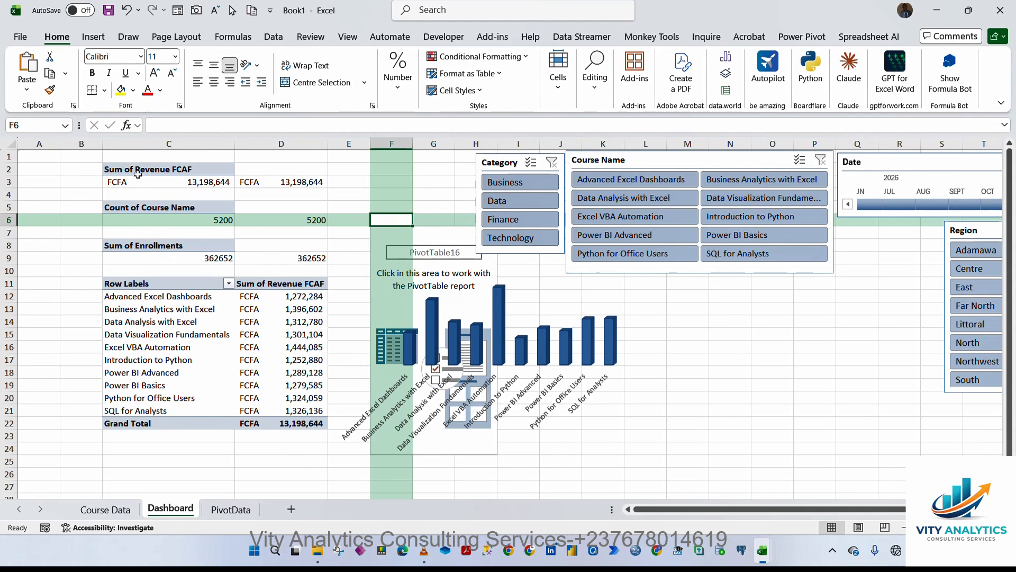
# Copy the total revenue PivotTable at C2:C3 and paste it into cell M11.
pyautogui.moveTo(138, 175); pyautogui.dragTo(246, 181)
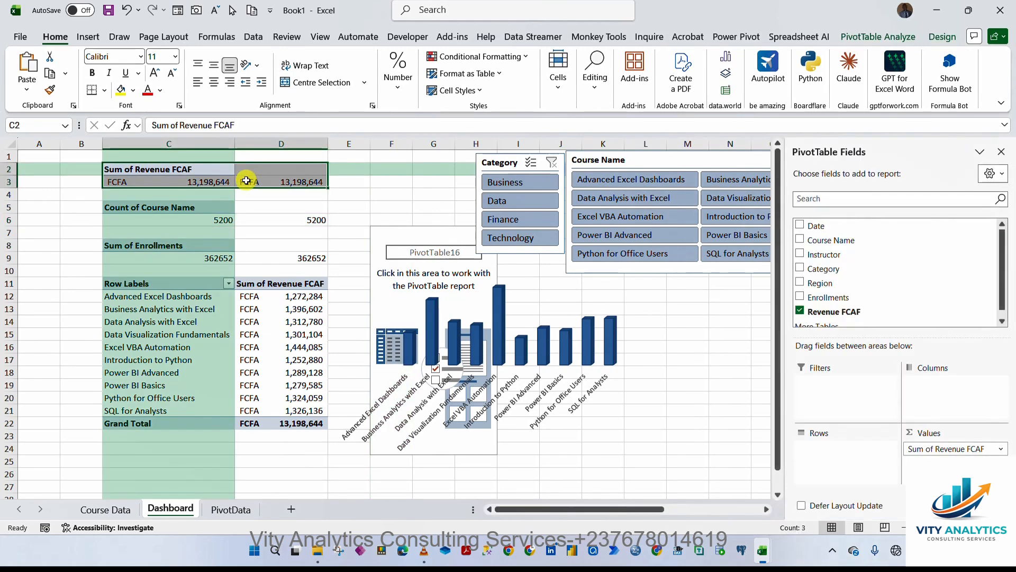
pyautogui.click(389, 207)
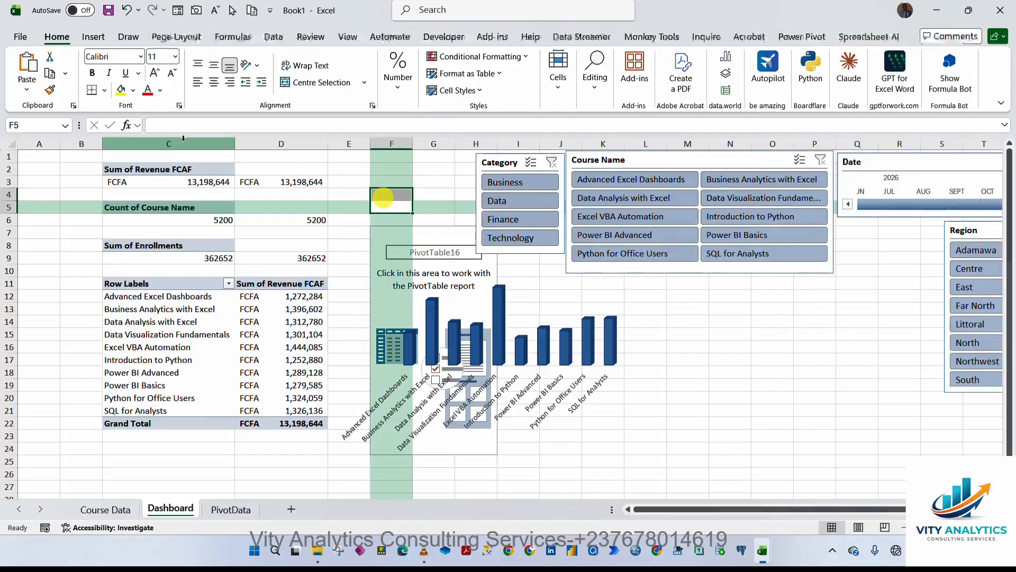
pyautogui.click(169, 169)
pyautogui.moveTo(183, 170); pyautogui.dragTo(187, 182)
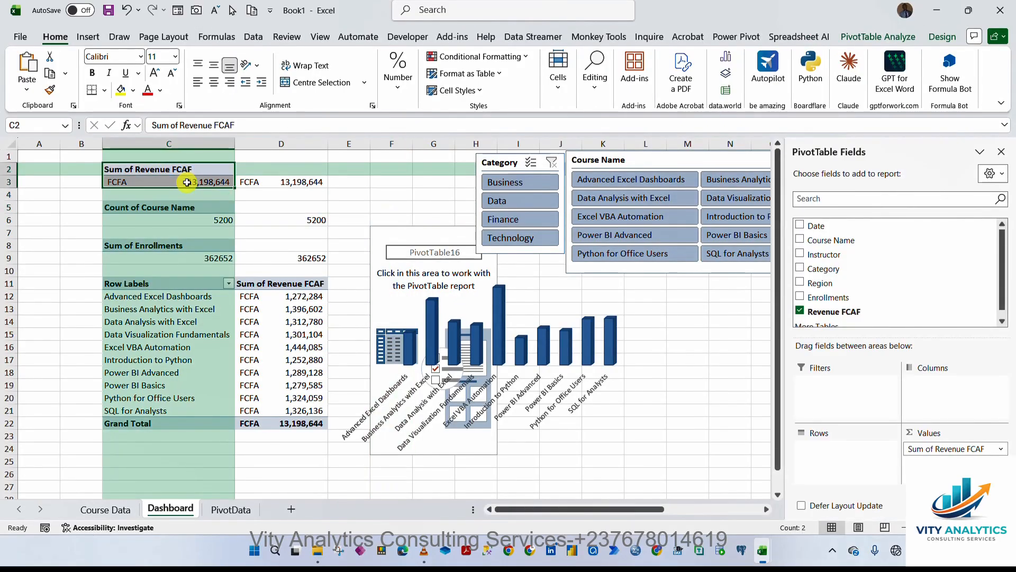
pyautogui.hotkey('ctrl', 'c')
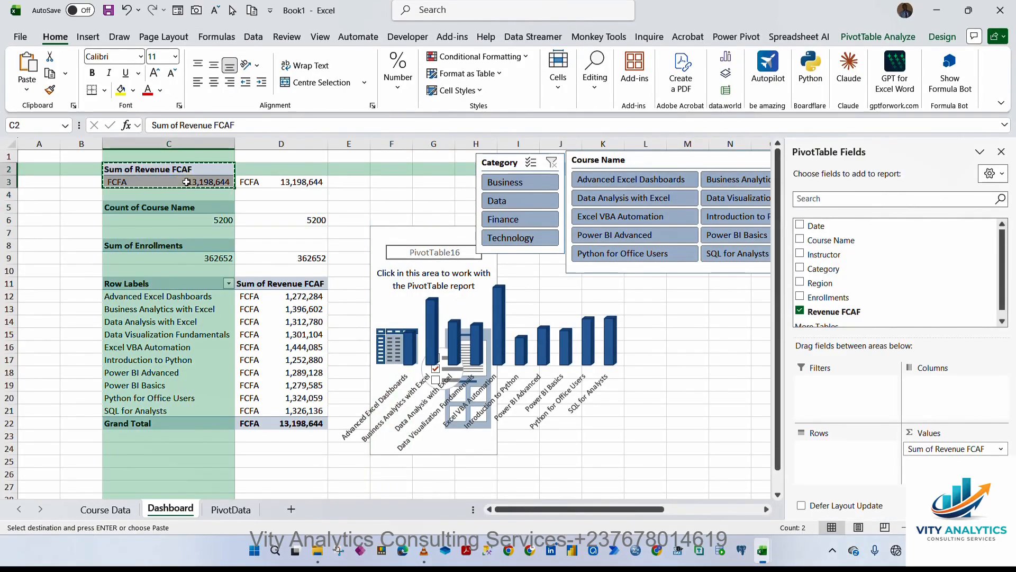
pyautogui.click(689, 286)
pyautogui.hotkey('ctrl', 'v')
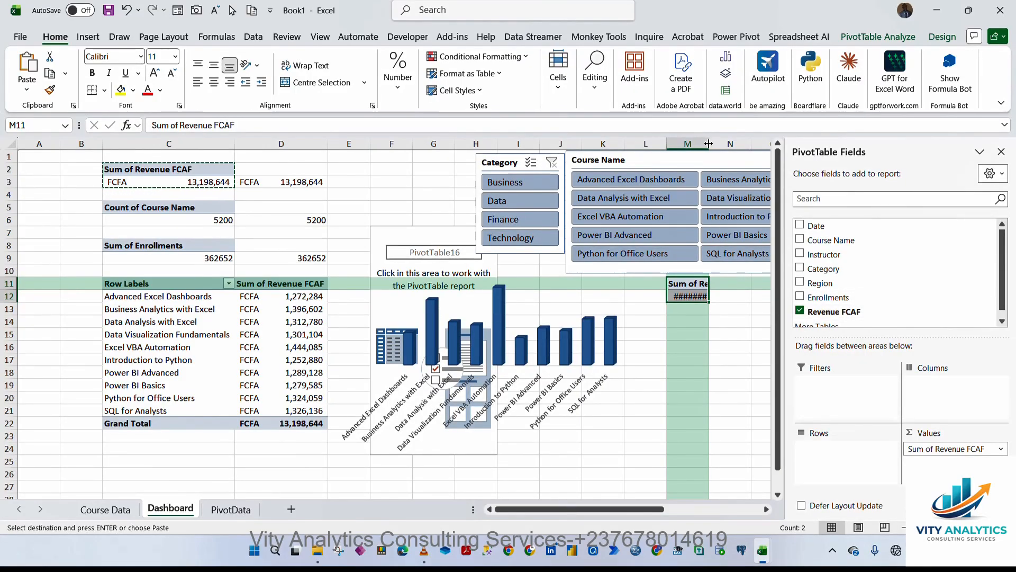
# Widen column M to fit the pasted revenue PivotTable.
pyautogui.moveTo(709, 144); pyautogui.dragTo(731, 142)
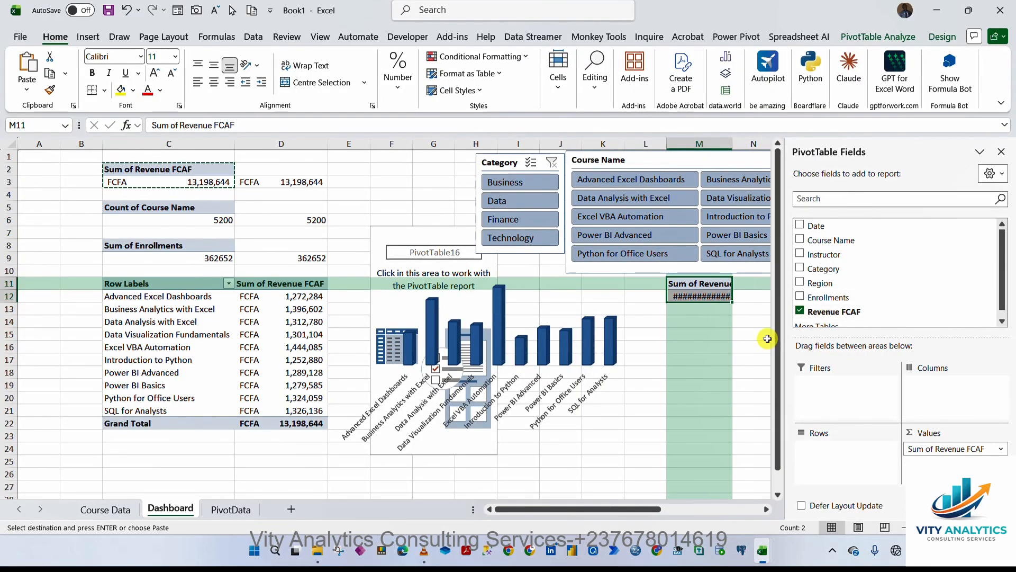
pyautogui.click(749, 279)
pyautogui.click(716, 295)
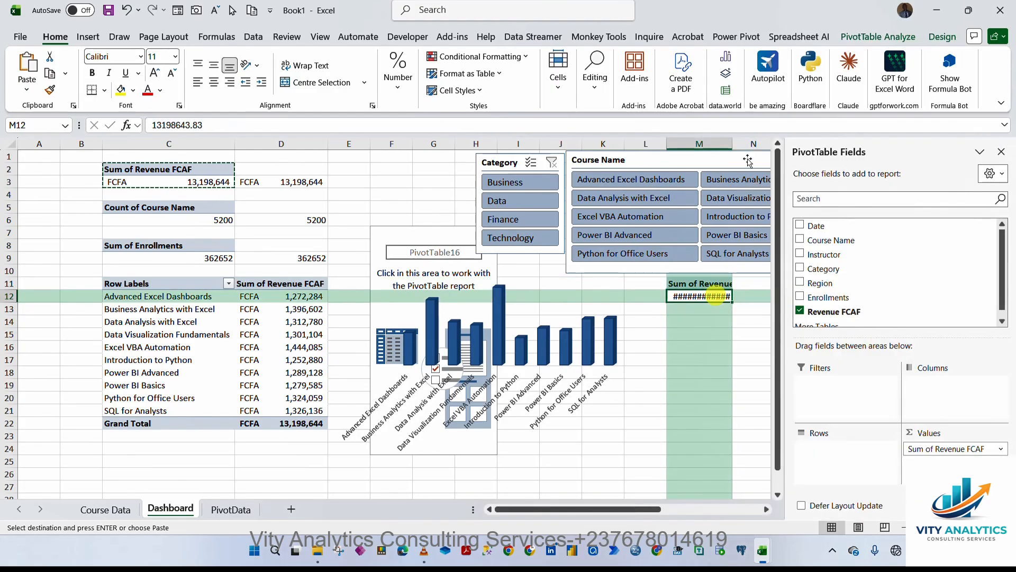
pyautogui.doubleClick(730, 143)
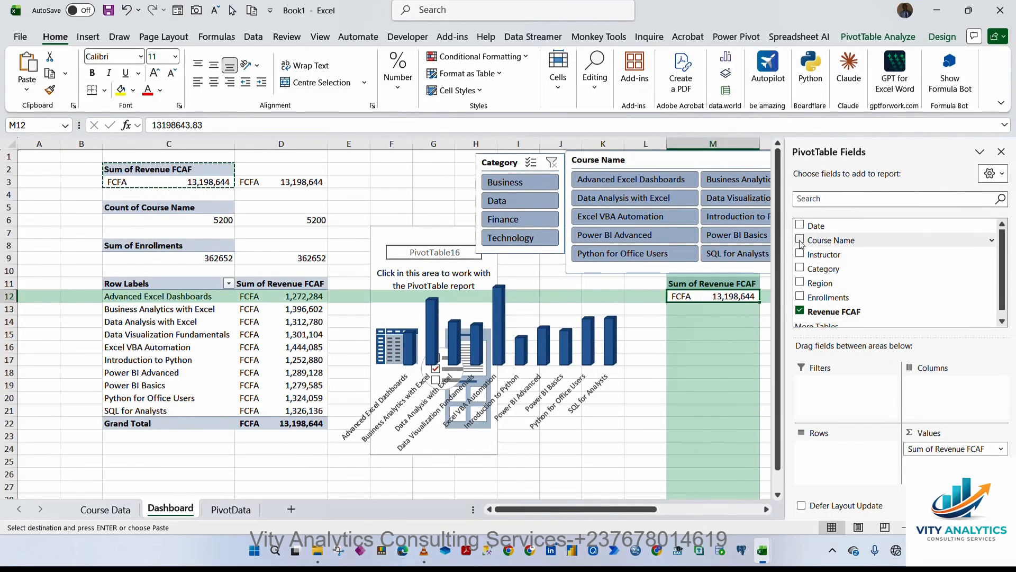
# Add the Region field as rows to the pasted PivotTable so revenue is broken down by region.
pyautogui.click(800, 283)
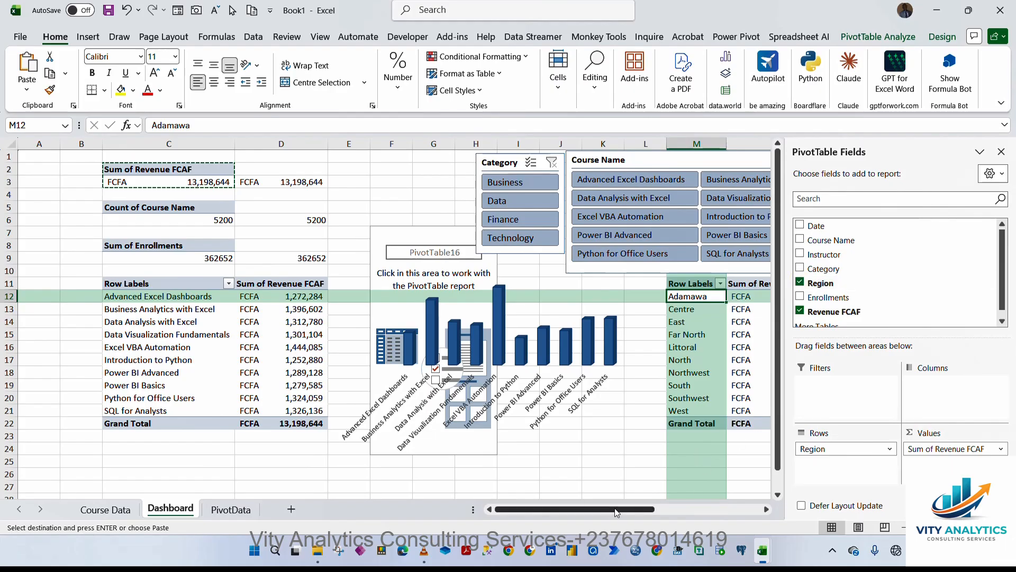
pyautogui.moveTo(617, 511); pyautogui.dragTo(650, 507)
pyautogui.click(722, 373)
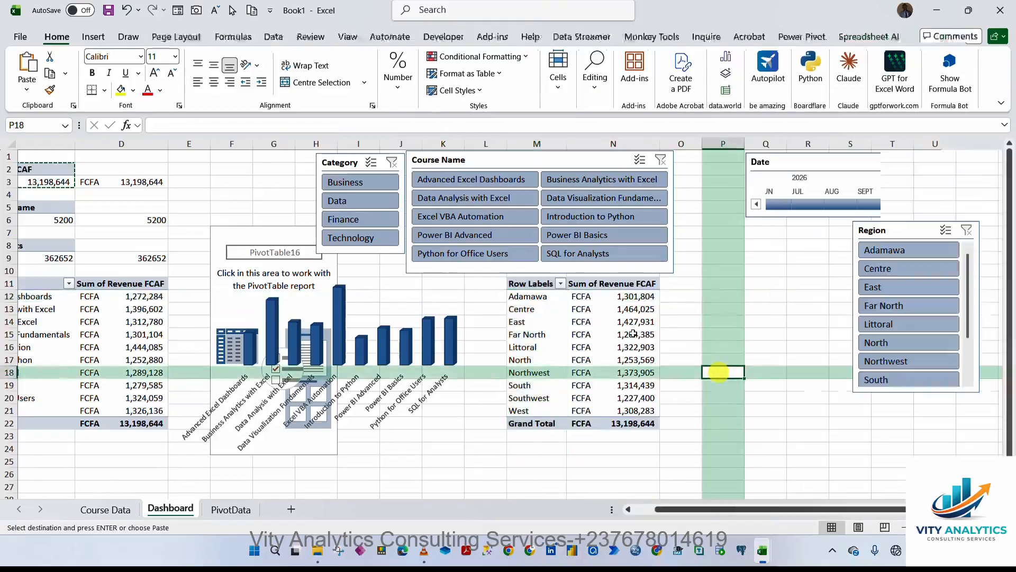
pyautogui.click(563, 296)
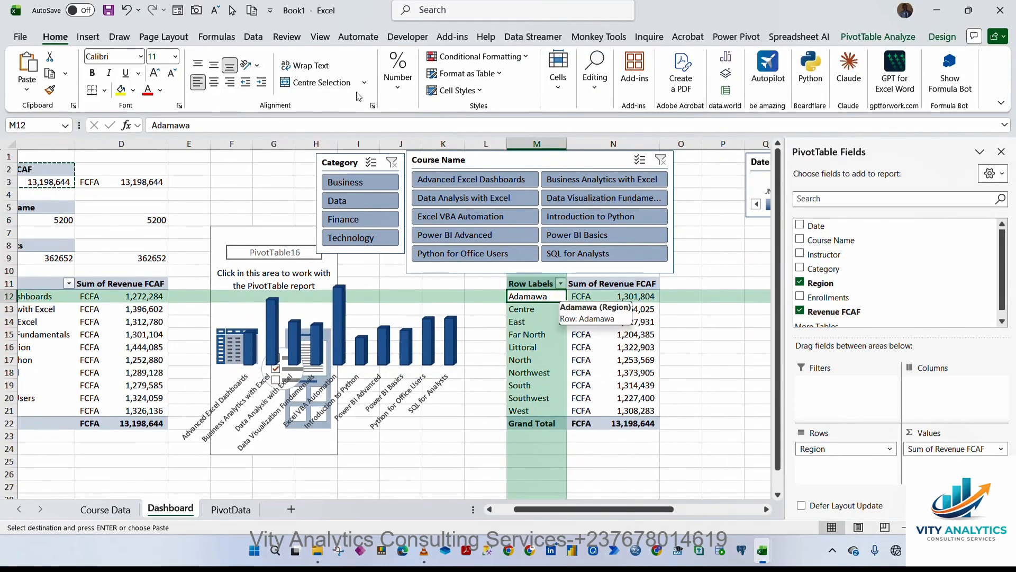
# Insert a 2-D stacked bar PivotChart from the region revenue PivotTable.
pyautogui.click(89, 37)
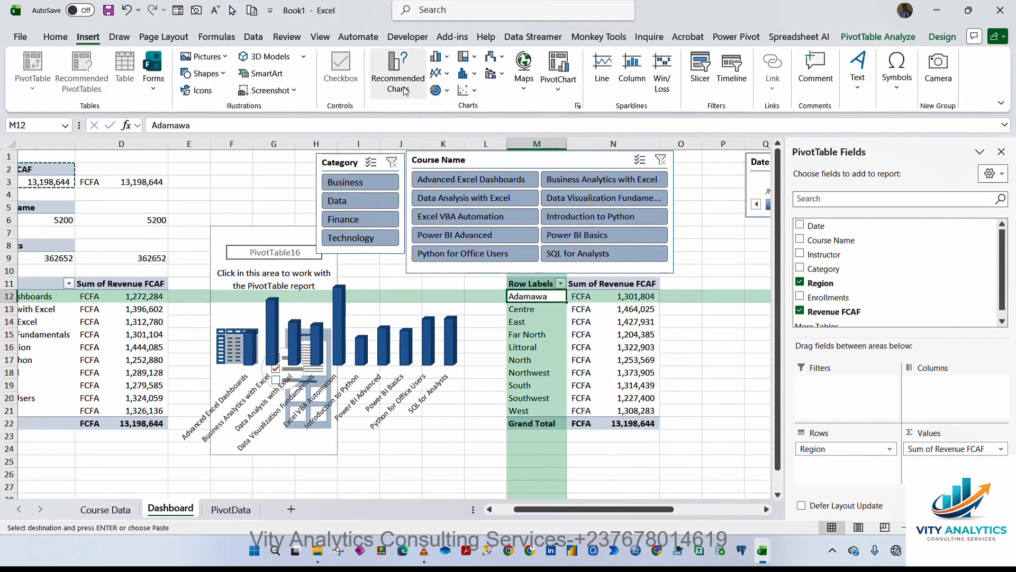
pyautogui.click(406, 89)
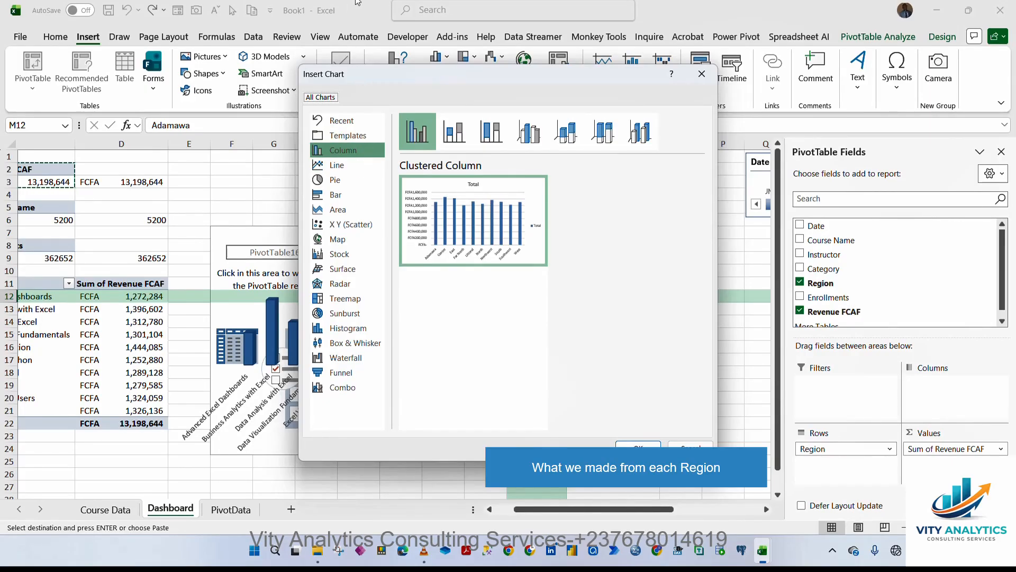
pyautogui.click(702, 74)
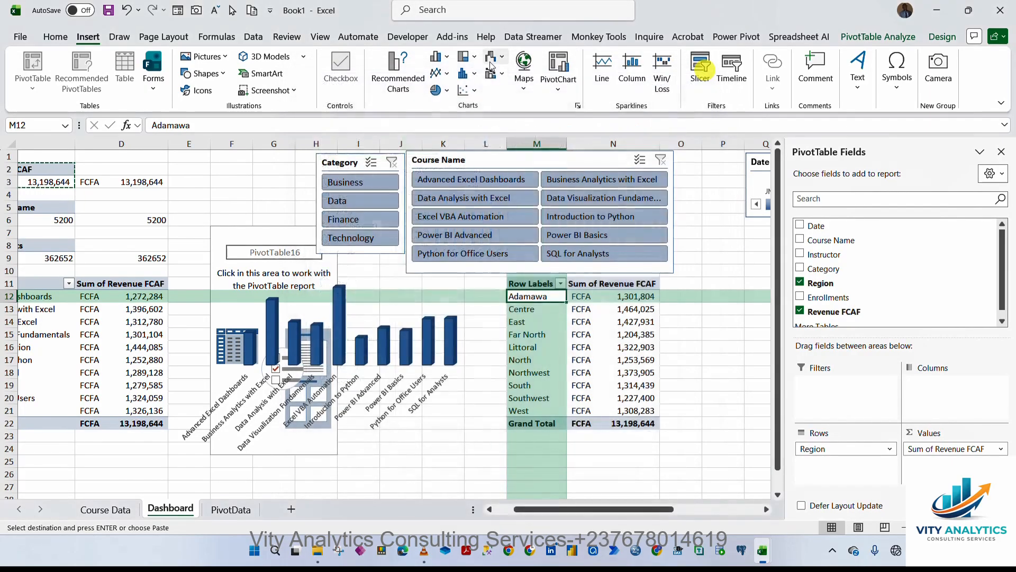
pyautogui.click(448, 57)
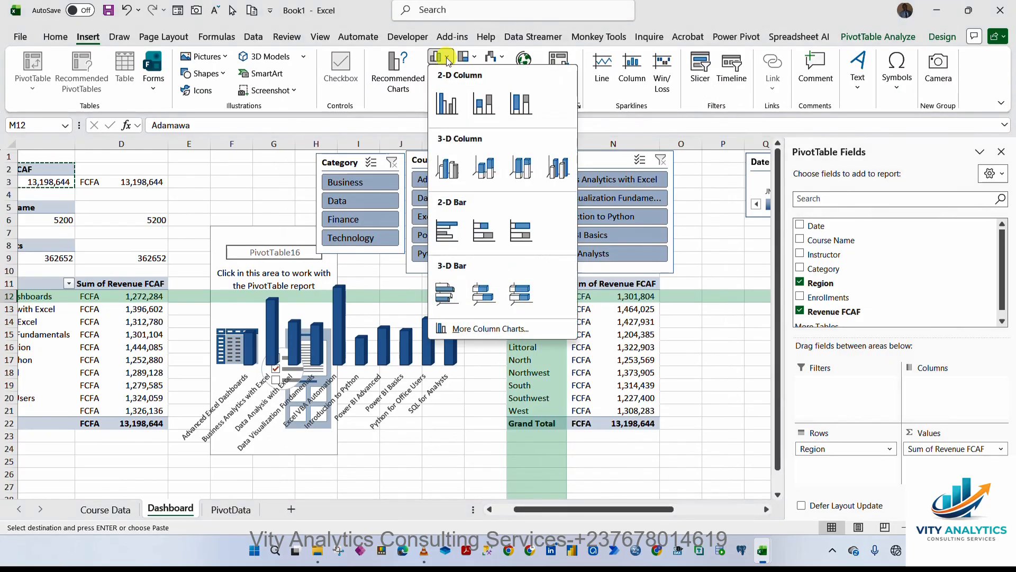
pyautogui.click(484, 230)
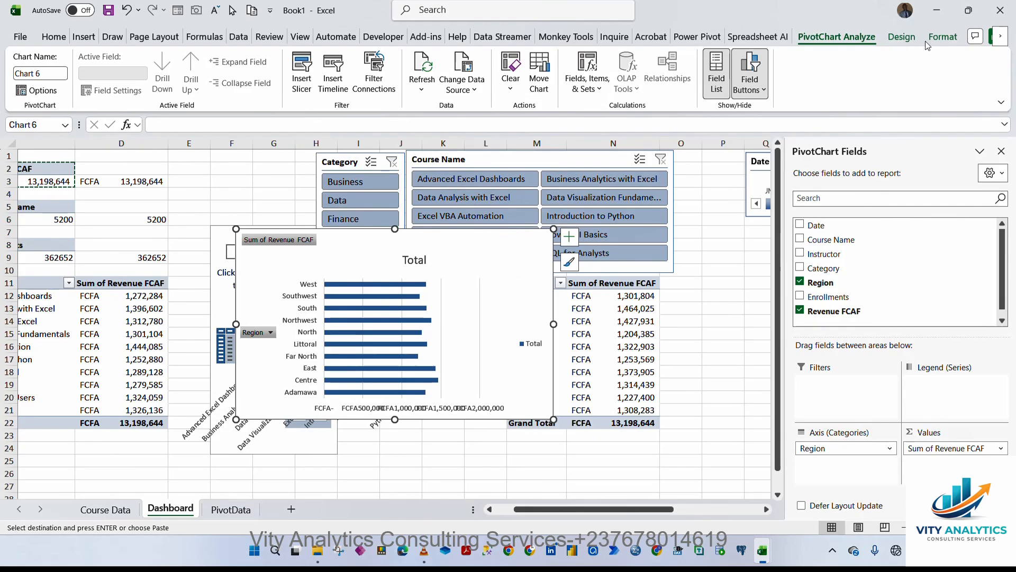
# Change the region chart type to 3-D 100% Stacked Column.
pyautogui.click(901, 37)
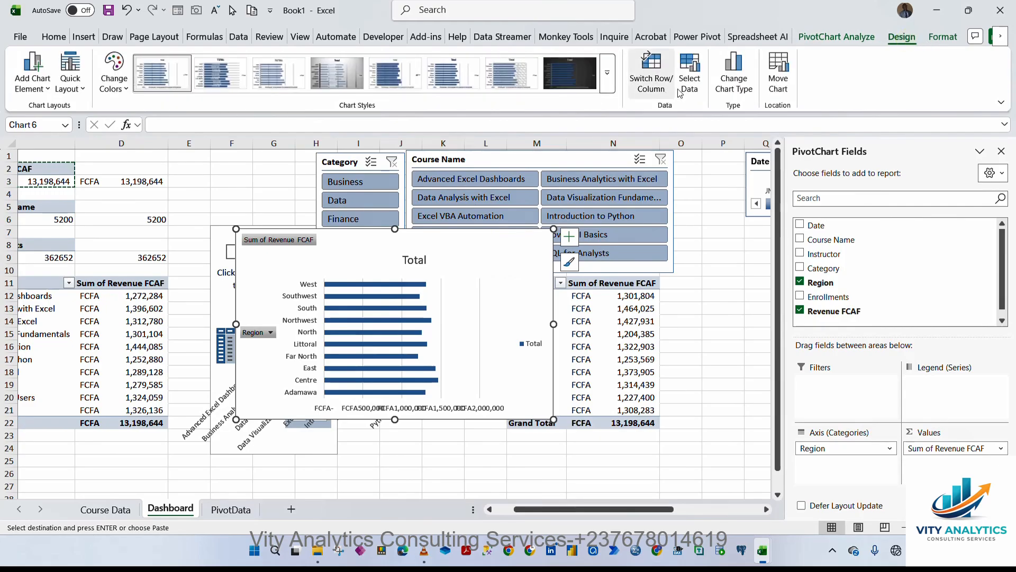
pyautogui.click(748, 84)
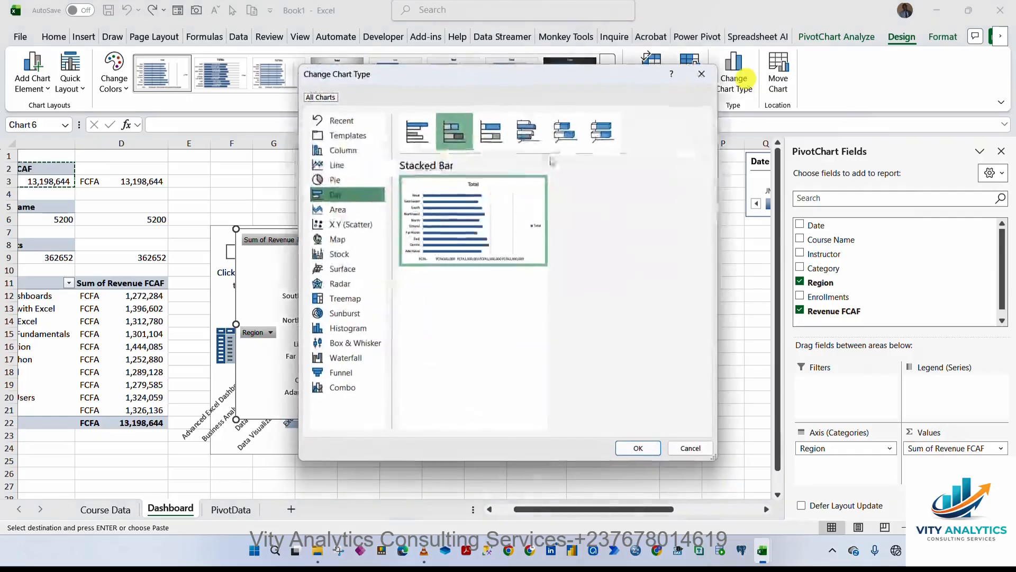
pyautogui.click(530, 137)
pyautogui.click(598, 135)
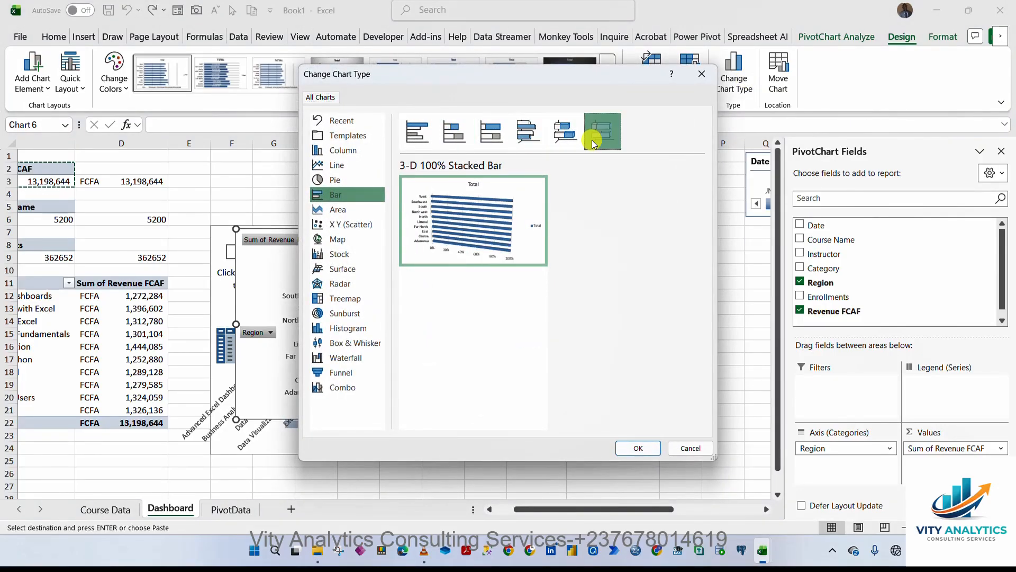
pyautogui.click(348, 150)
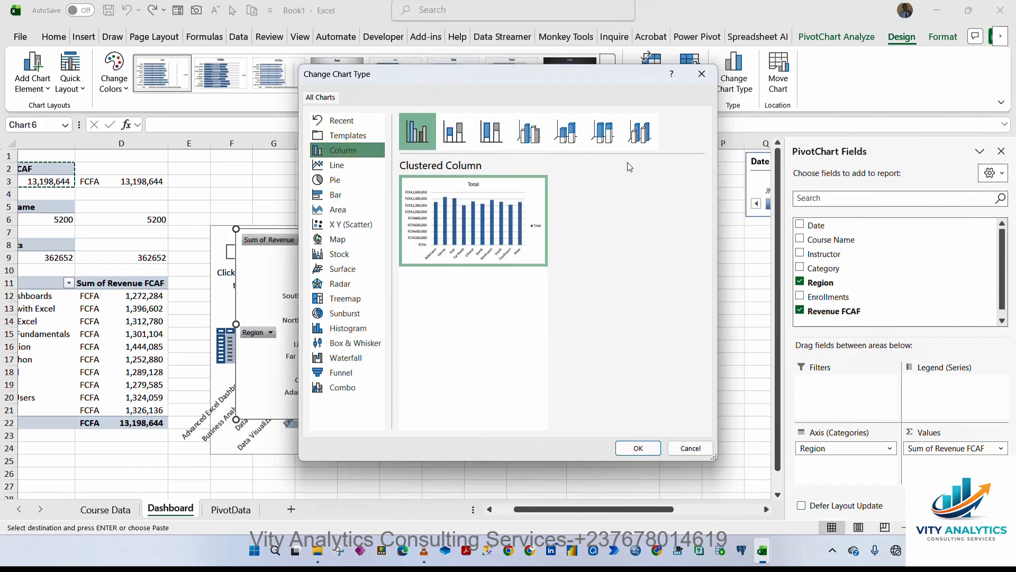
pyautogui.click(605, 134)
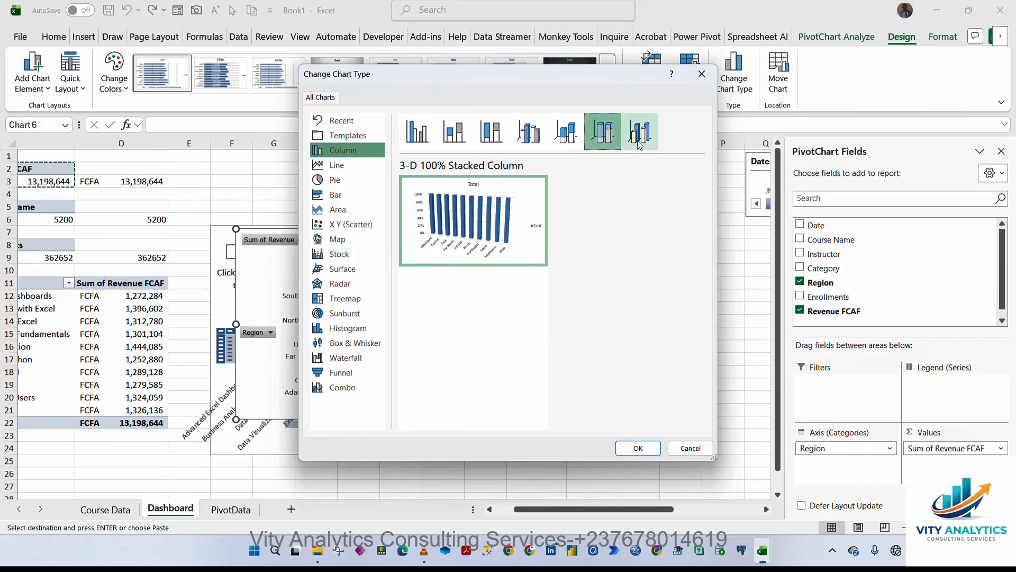
pyautogui.click(640, 449)
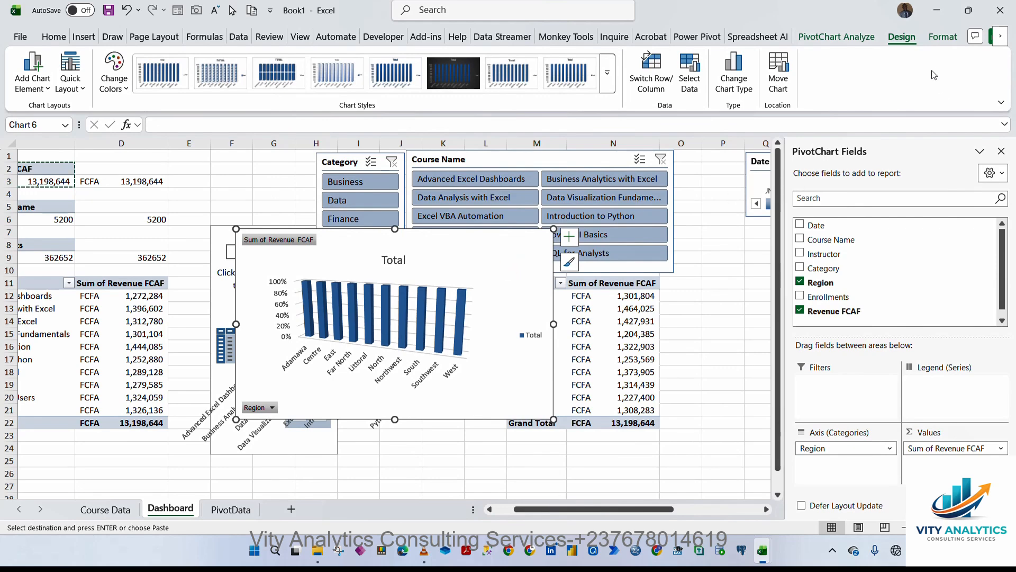
# Hide all field buttons on the region revenue chart.
pyautogui.click(866, 44)
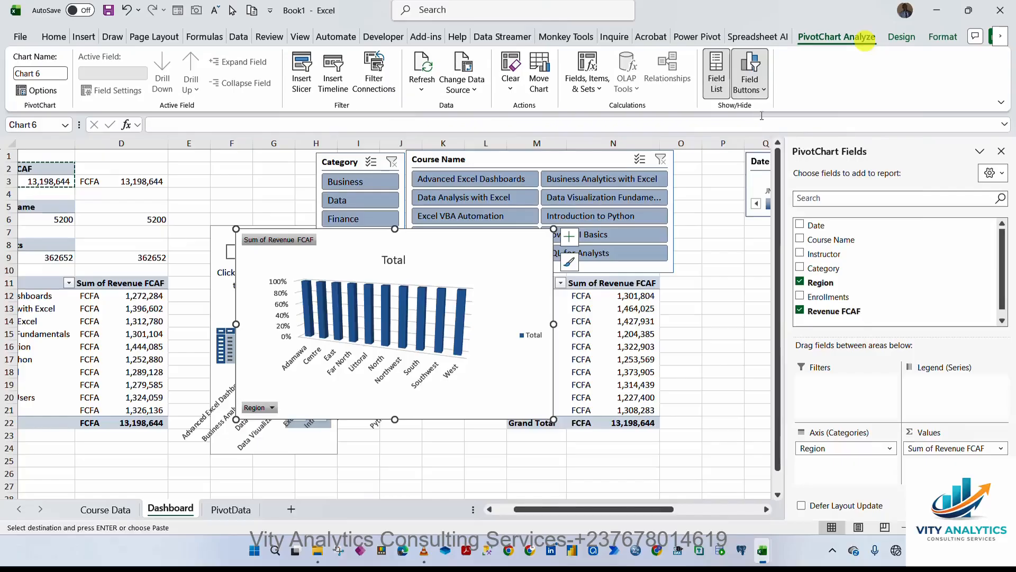
pyautogui.click(751, 84)
pyautogui.click(771, 209)
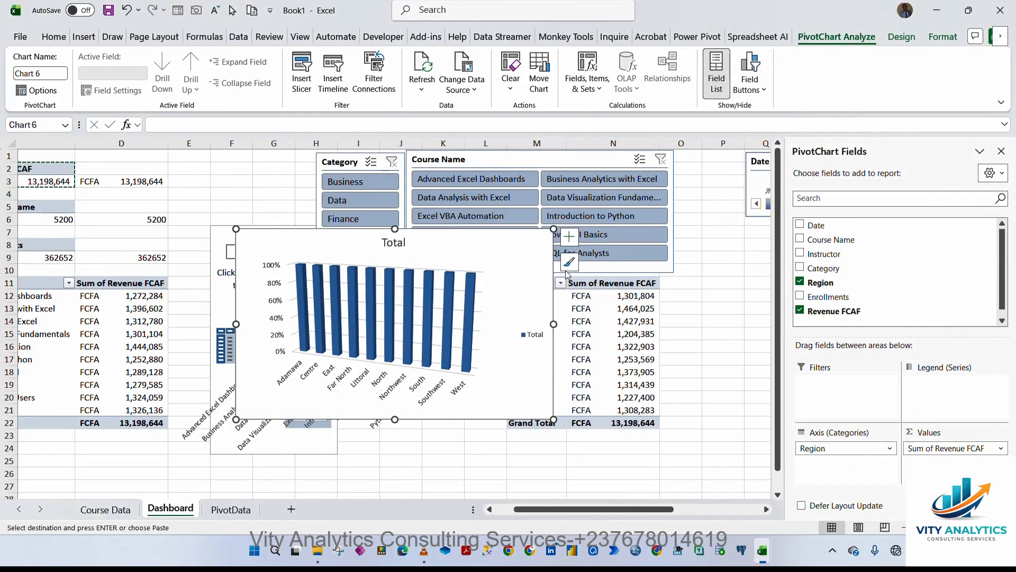
# Remove the chart title, gridlines and legend from the region chart.
pyautogui.click(570, 239)
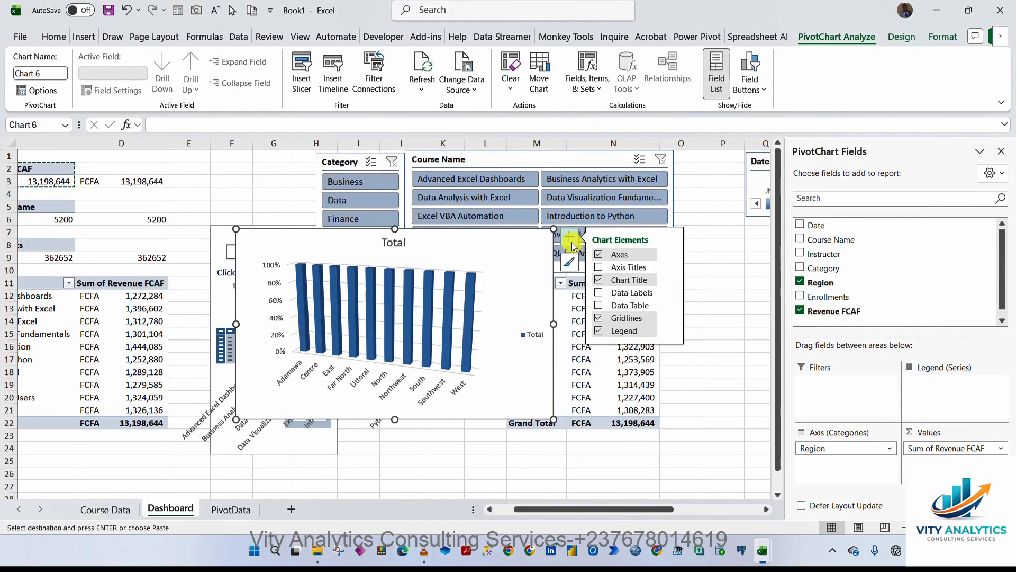
pyautogui.click(596, 280)
pyautogui.click(599, 319)
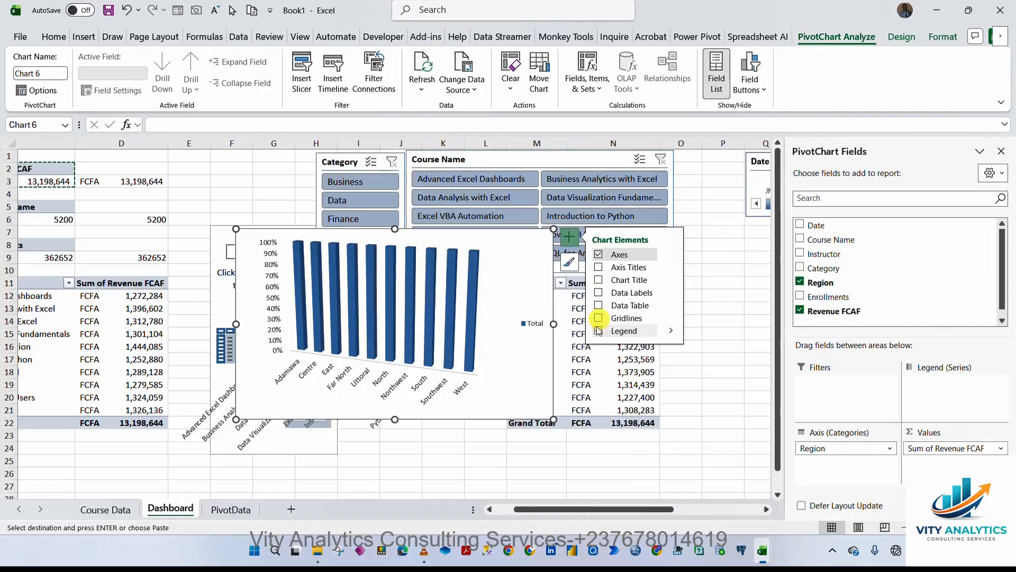
pyautogui.click(599, 331)
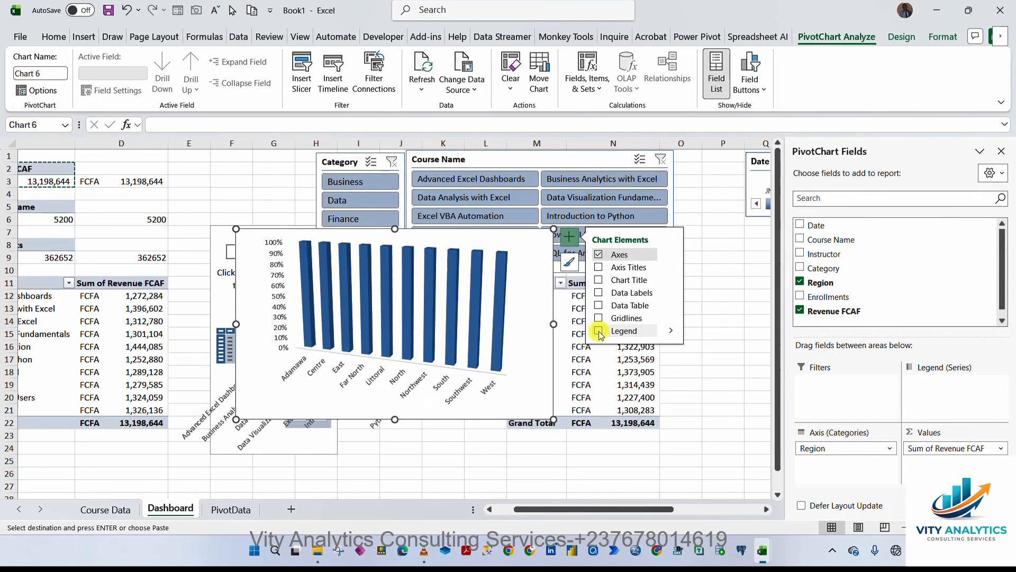
# Delete the vertical percentage axis from the region chart.
pyautogui.click(276, 260)
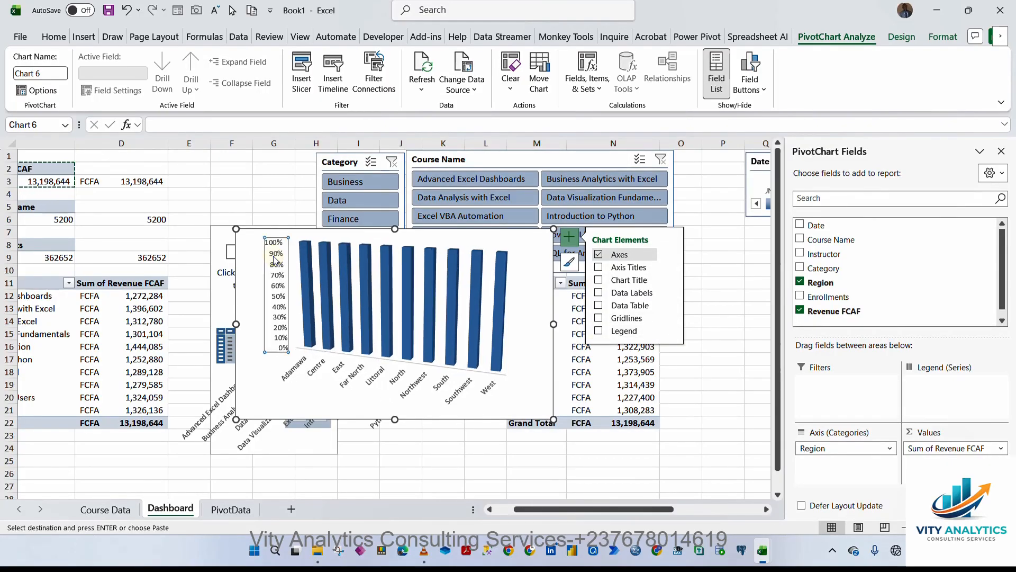
pyautogui.press('Delete')
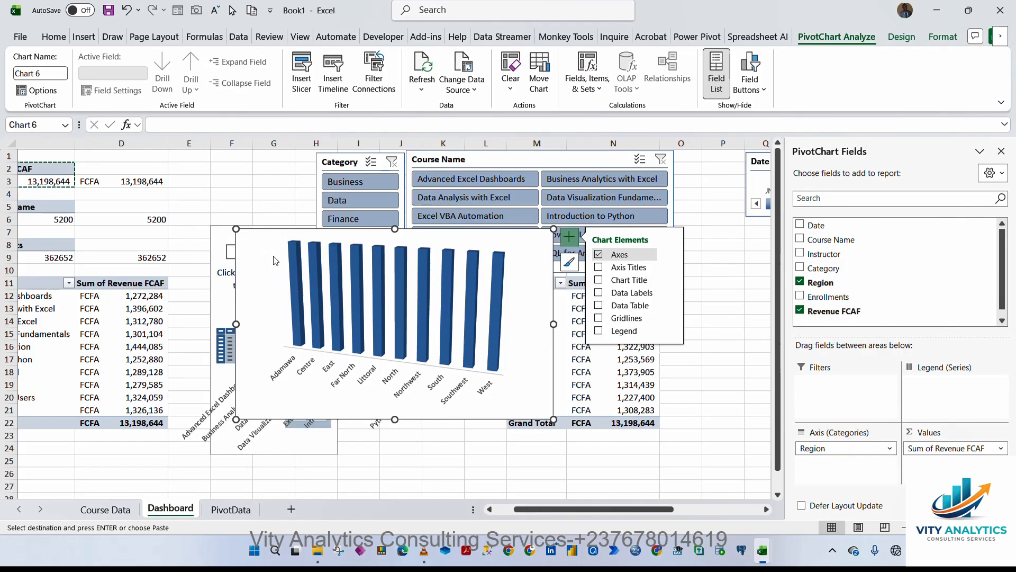
# Change the region chart type back to a 2-D Clustered Column chart.
pyautogui.click(539, 290)
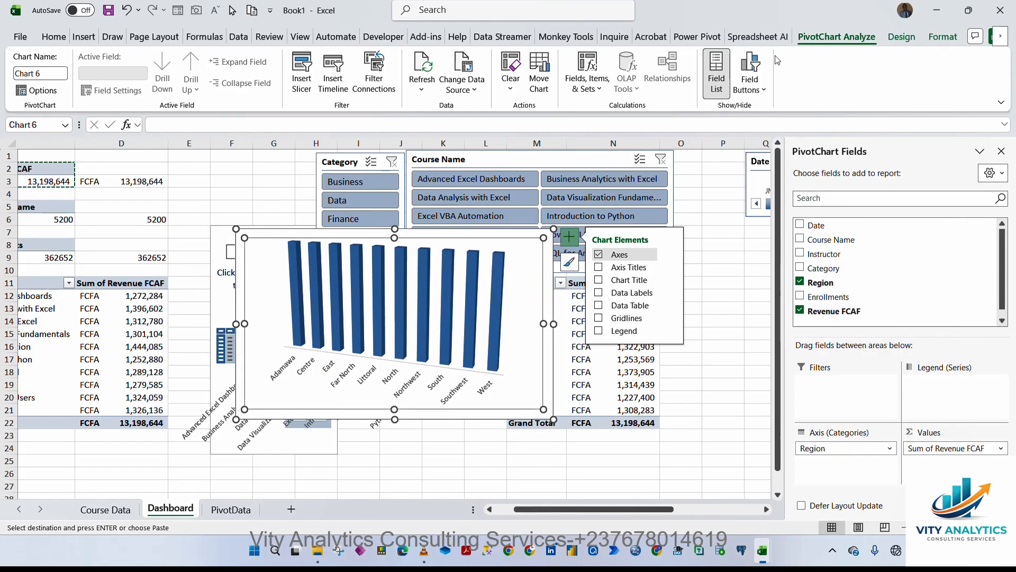
pyautogui.click(833, 35)
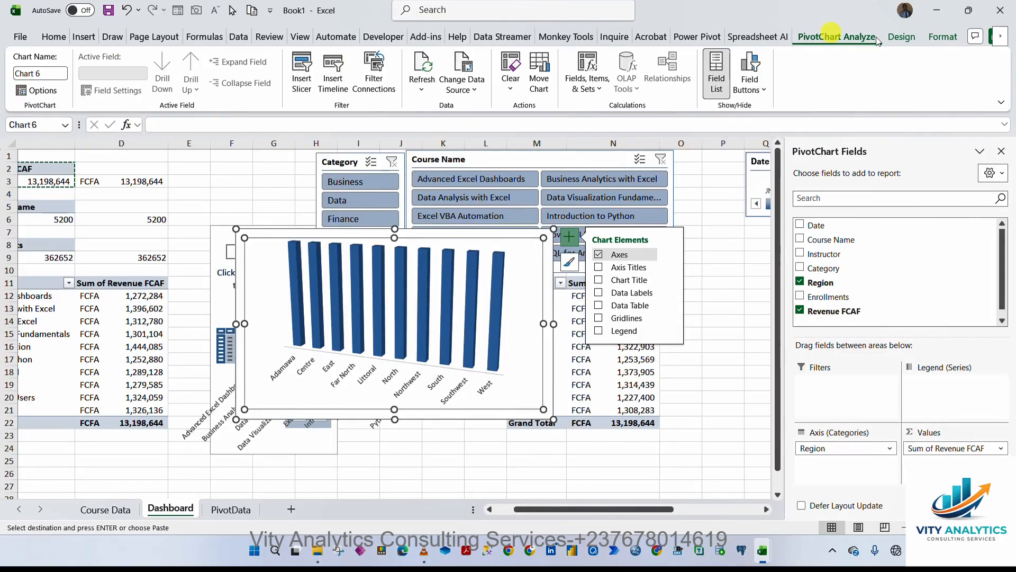
pyautogui.click(898, 37)
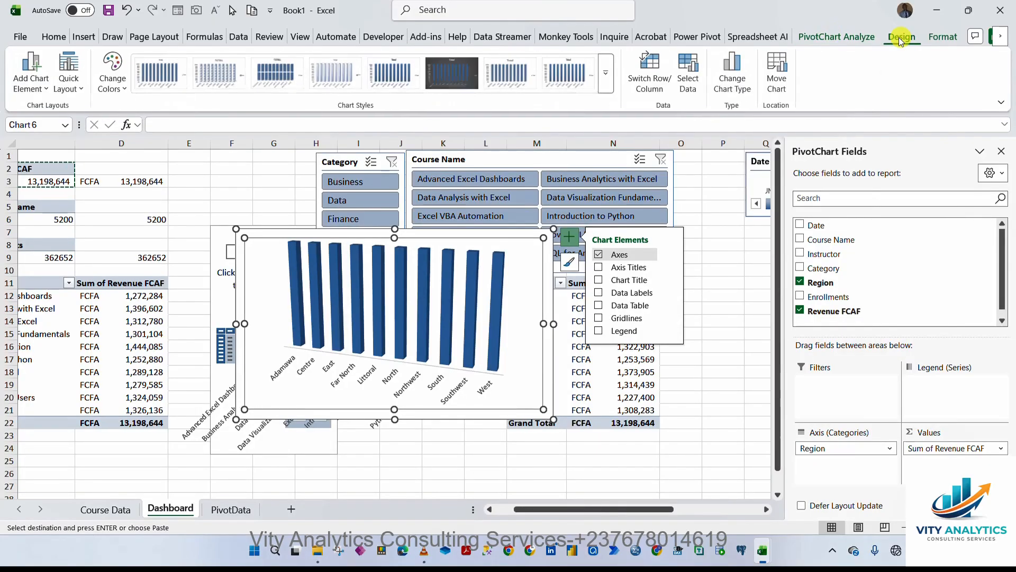
pyautogui.click(735, 85)
pyautogui.click(418, 132)
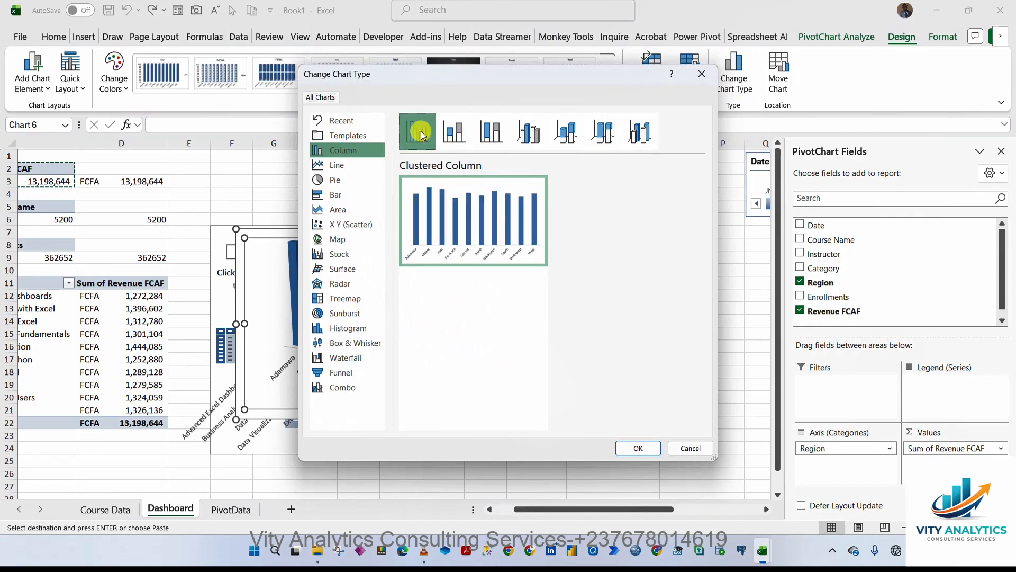
pyautogui.click(639, 447)
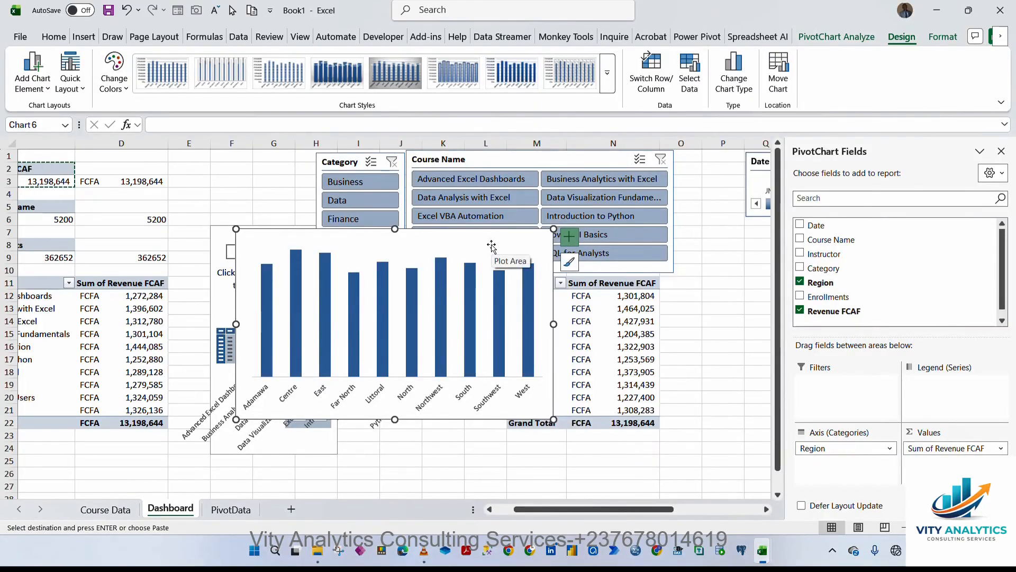
# Set the region chart area's shape fill to No Fill.
pyautogui.click(943, 37)
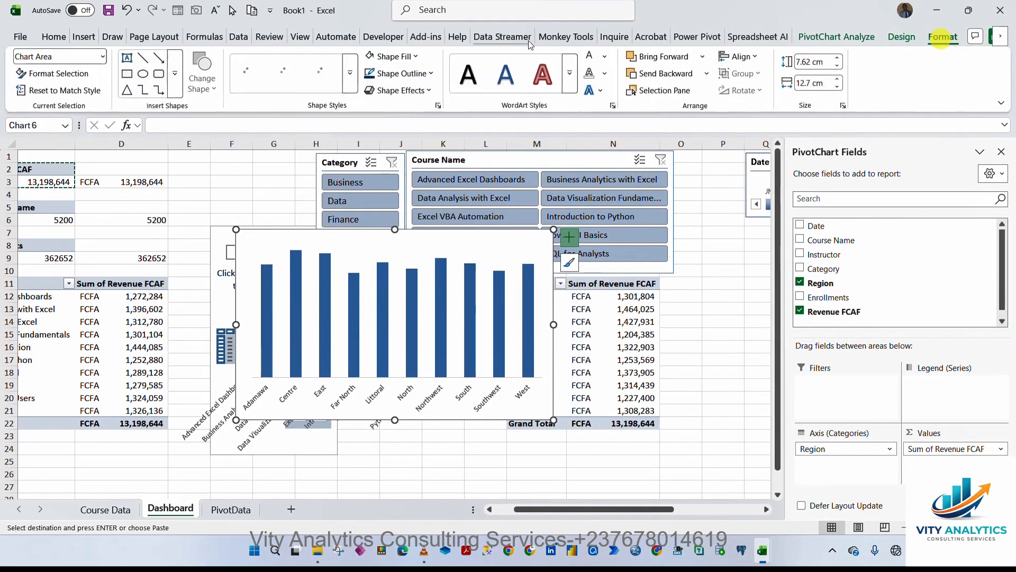
pyautogui.click(415, 55)
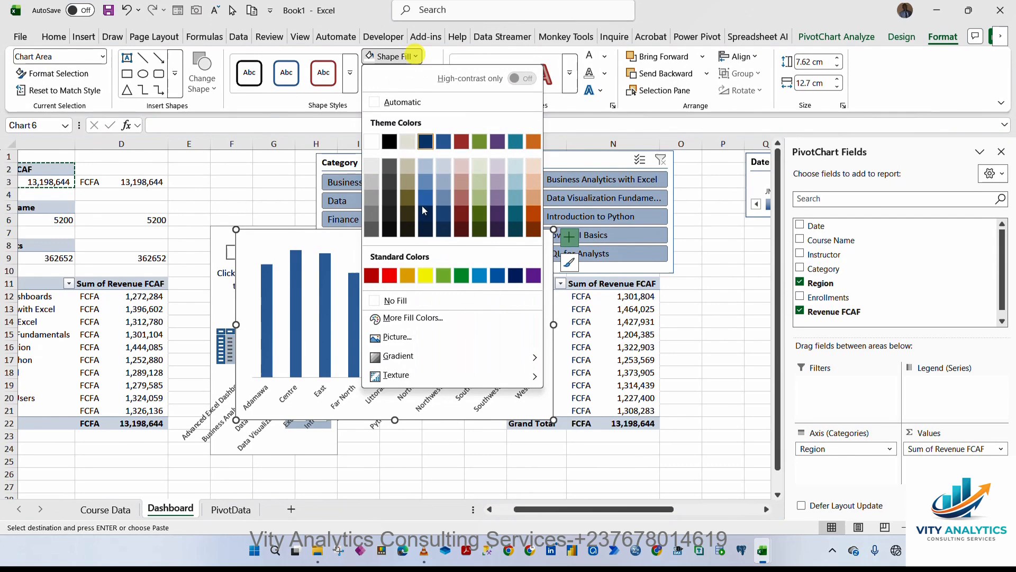
pyautogui.click(416, 301)
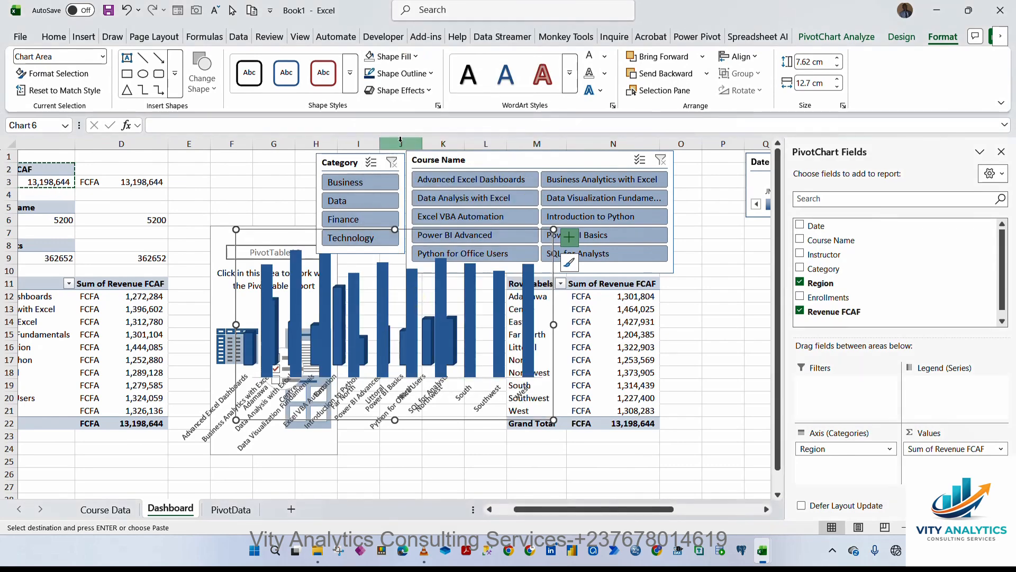
# Paste the region revenue chart onto the PivotData dashboard sheet.
pyautogui.moveTo(288, 235)
pyautogui.mouseDown()
pyautogui.moveTo(336, 312)
pyautogui.moveTo(379, 273)
pyautogui.moveTo(442, 243)
pyautogui.moveTo(538, 299)
pyautogui.moveTo(519, 282)
pyautogui.mouseUp()
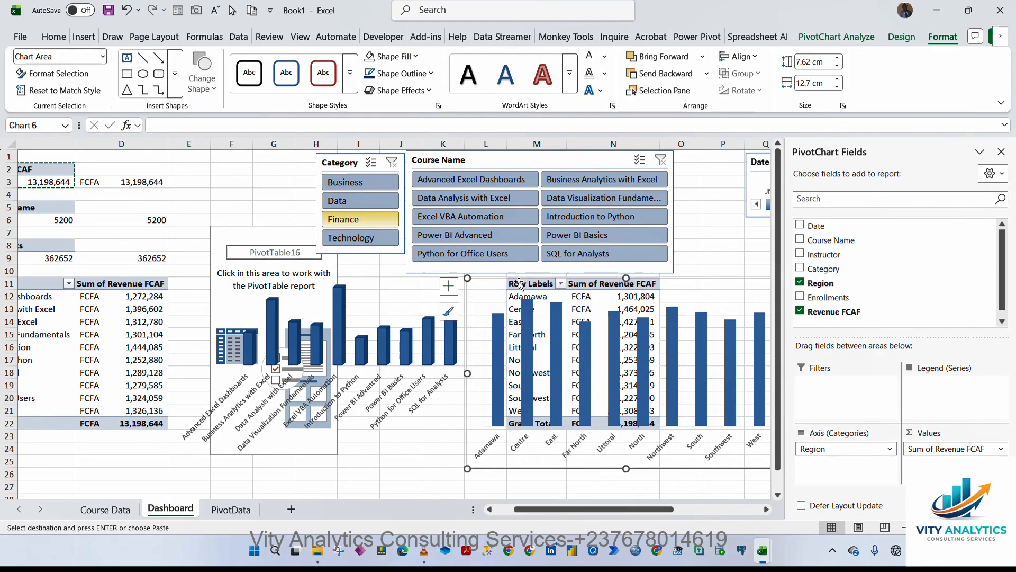
pyautogui.click(232, 509)
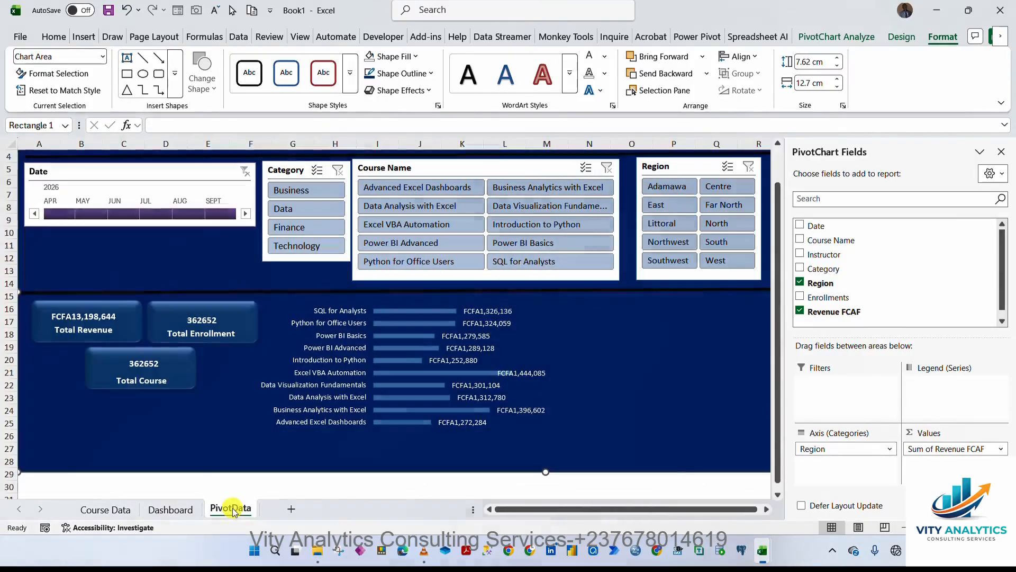
pyautogui.hotkey('ctrl', 'v')
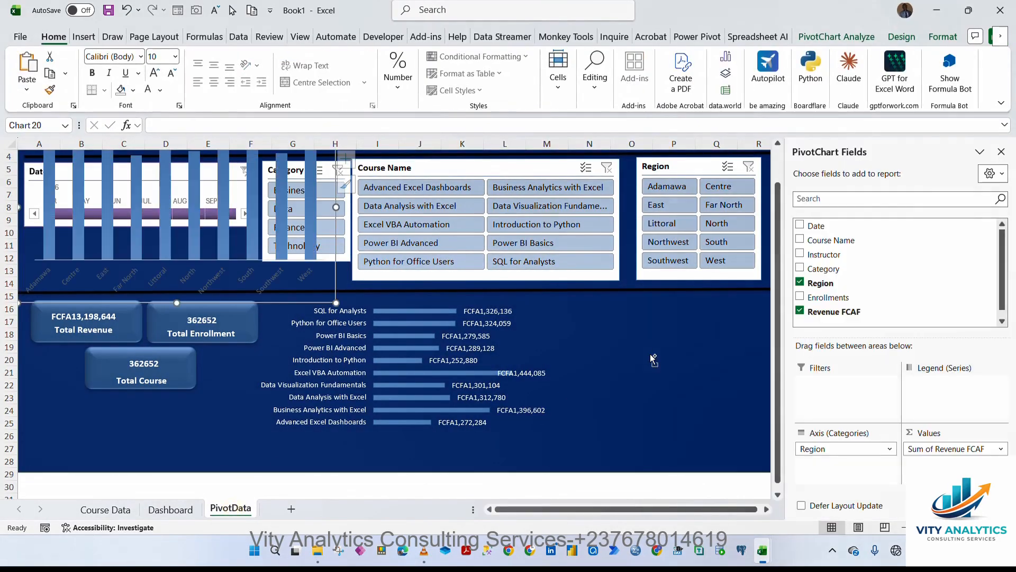
# Place the region chart beside the course revenue bars in the lower panel and color its axis labels white.
pyautogui.moveTo(336, 302); pyautogui.dragTo(517, 446)
pyautogui.click(437, 418)
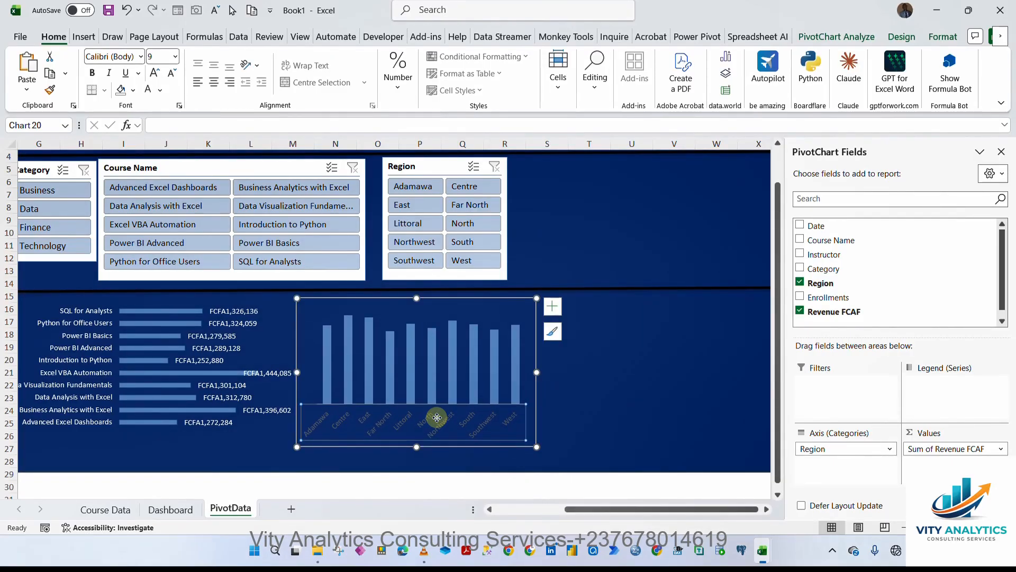
pyautogui.click(148, 88)
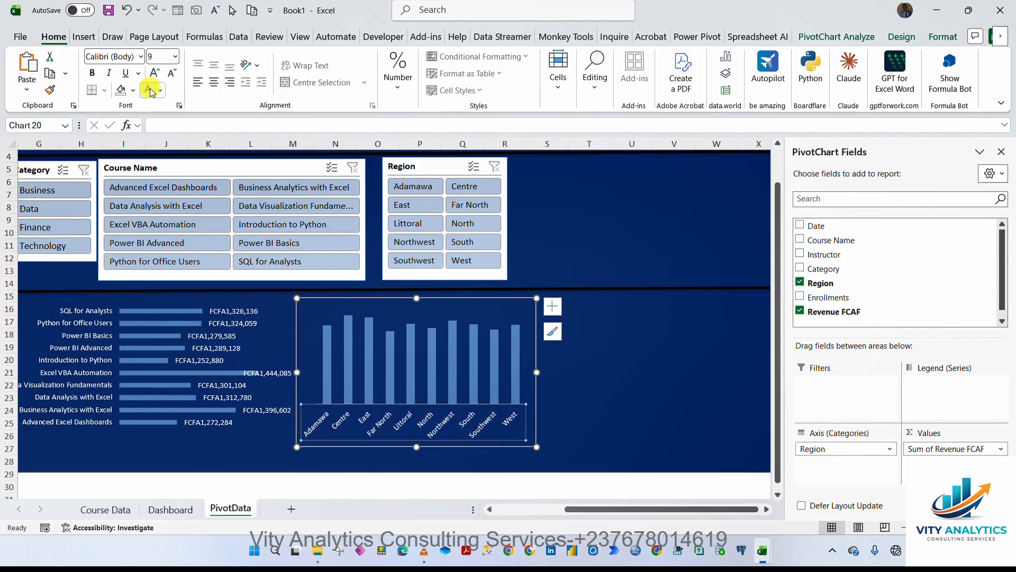
# Review the whole dashboard with the region chart in place.
pyautogui.click(589, 407)
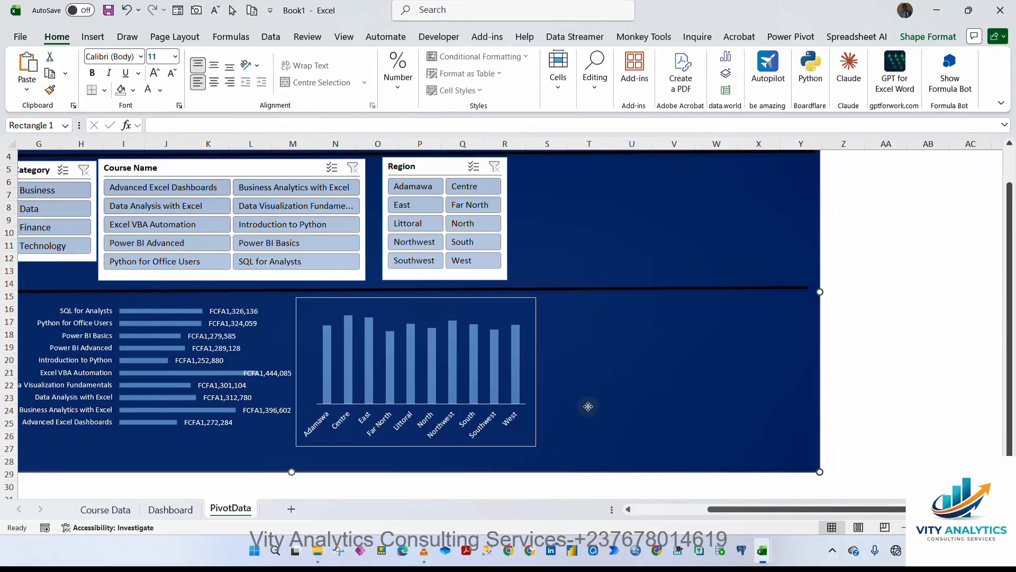
pyautogui.moveTo(729, 510); pyautogui.dragTo(601, 509)
pyautogui.scroll(1, 1006, 339)
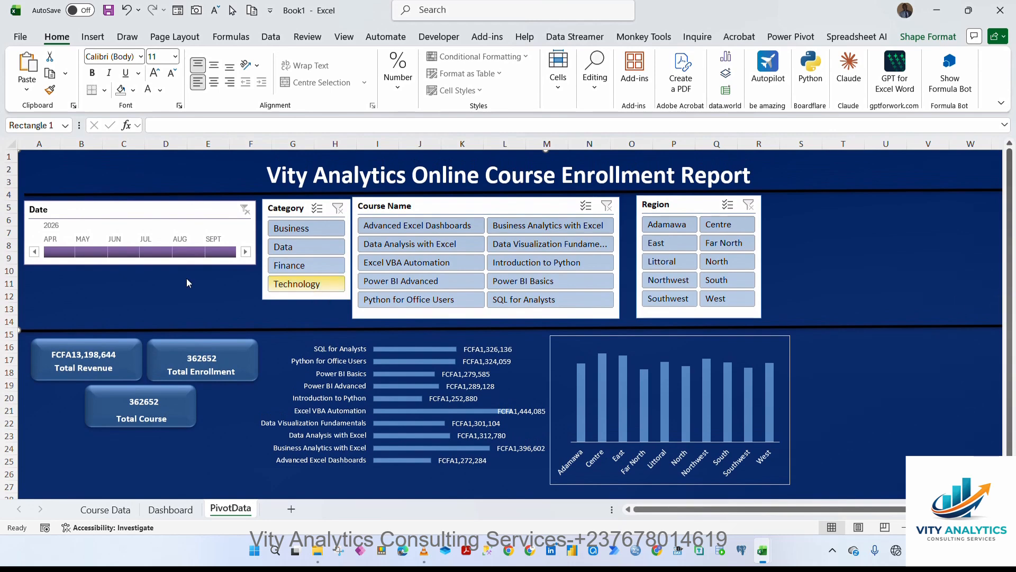
pyautogui.scroll(4, 55, 252)
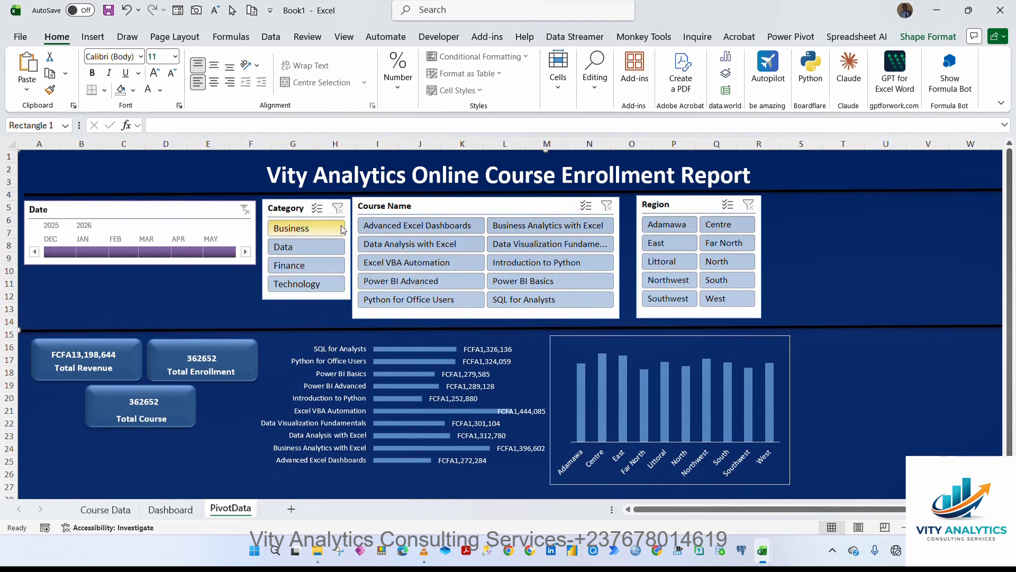